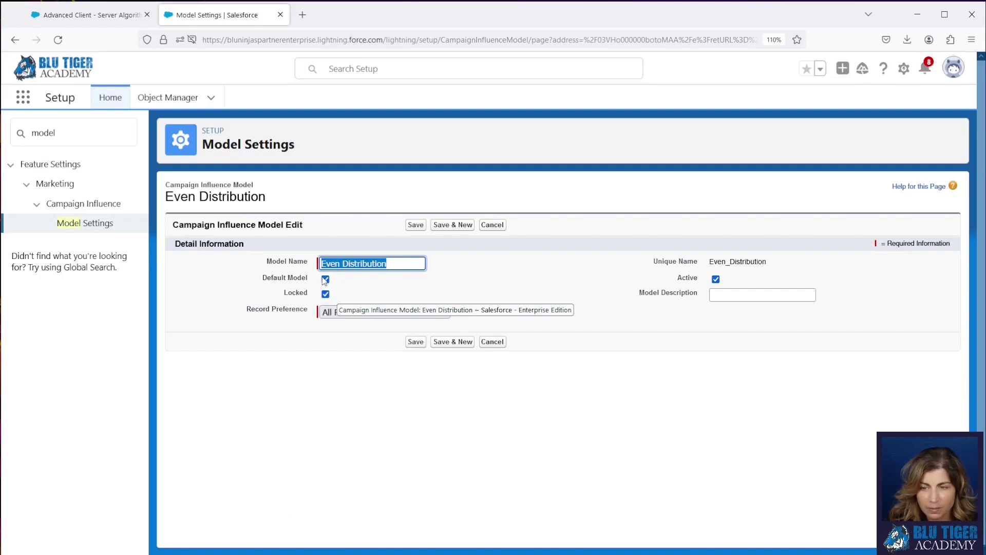
- Save the Even Distribution campaign influence model and open the list of flows in Setup
{"action": "left_click", "coordinate": [415, 226]}
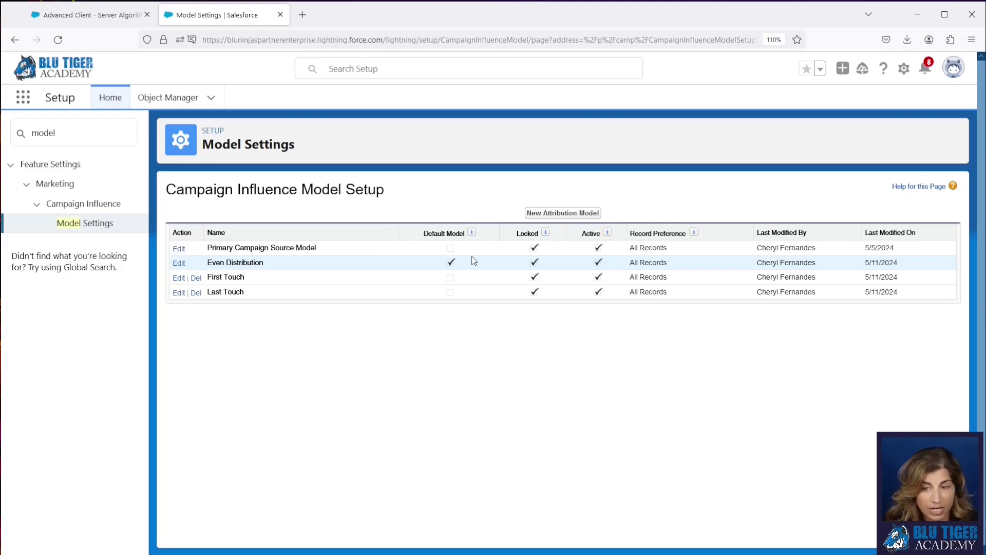
{"action": "left_click", "coordinate": [69, 132]}
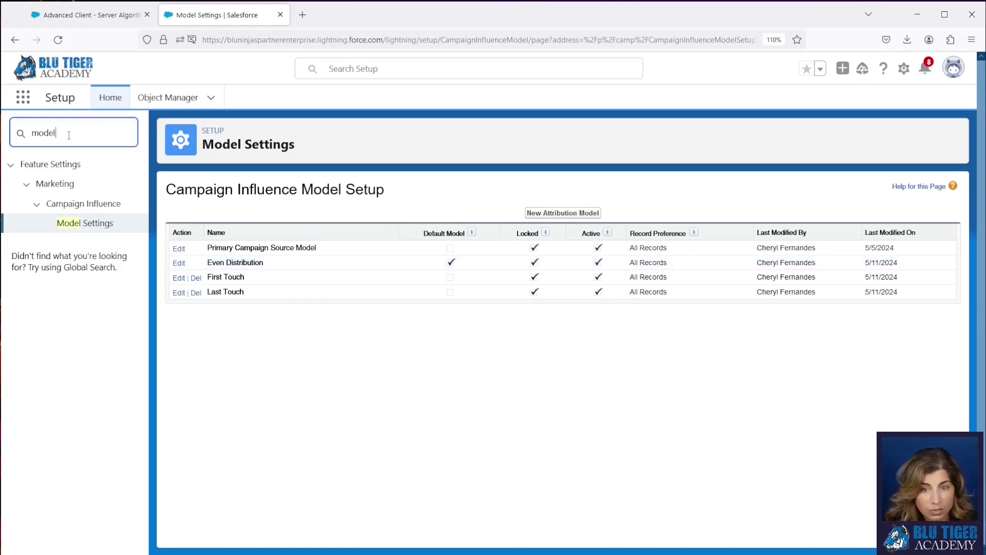
{"action": "left_click_drag", "start_coordinate": [68, 132], "coordinate": [20, 134]}
{"action": "type", "text": "flow"}
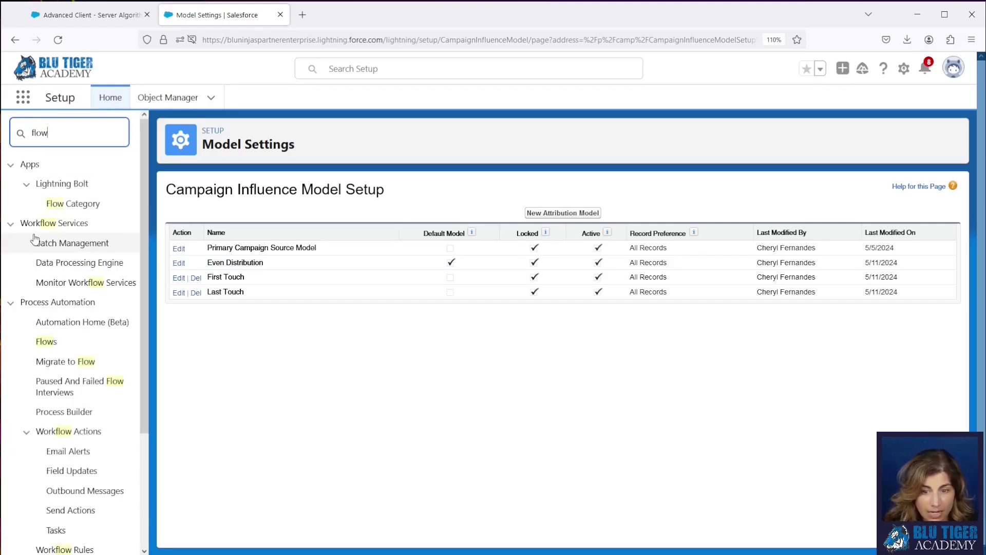
{"action": "left_click", "coordinate": [45, 343]}
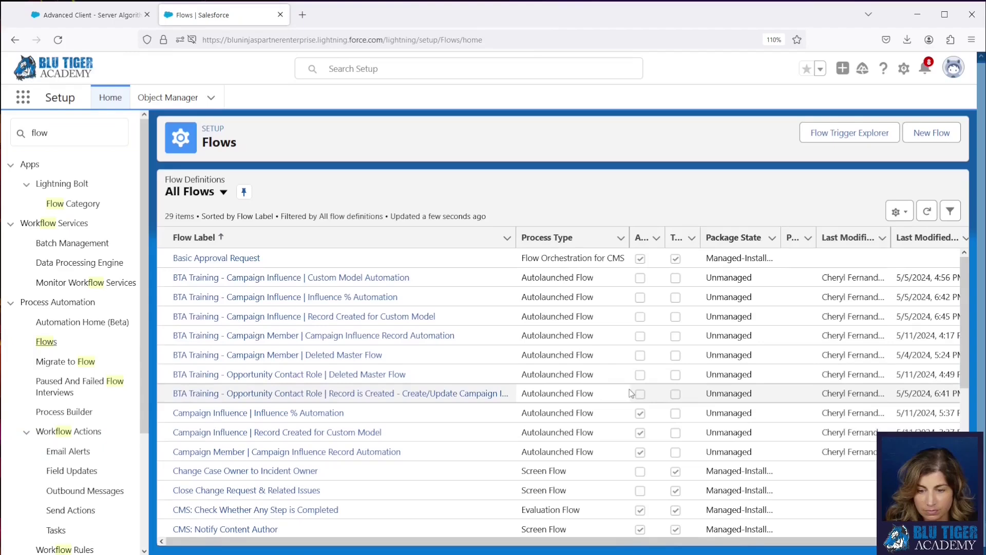
- Open active version 2 of the flow "Opportunity Contact Role | Created - Campaign Influence Automation" from its details and versions page
{"action": "scroll", "coordinate": [676, 389], "scroll_direction": "down", "scroll_amount": 5}
{"action": "scroll", "coordinate": [676, 388], "scroll_direction": "down", "scroll_amount": 2}
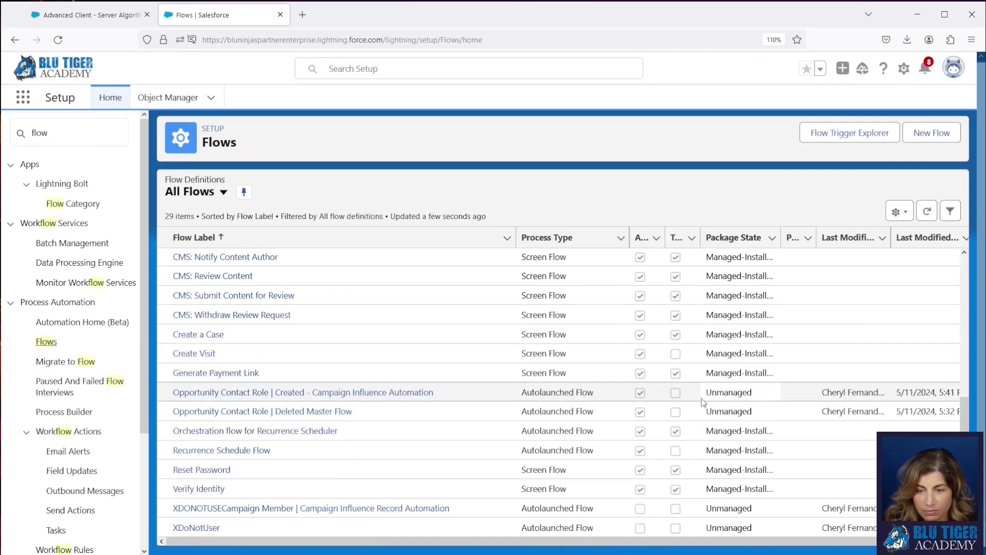
{"action": "left_click_drag", "start_coordinate": [434, 393], "coordinate": [176, 393]}
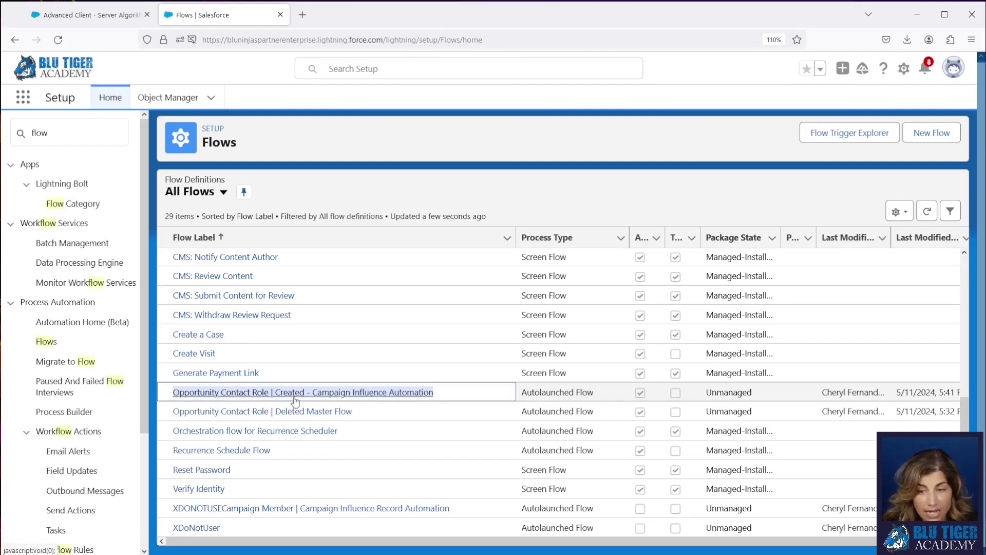
{"action": "scroll", "coordinate": [468, 523], "scroll_direction": "right", "scroll_amount": 2}
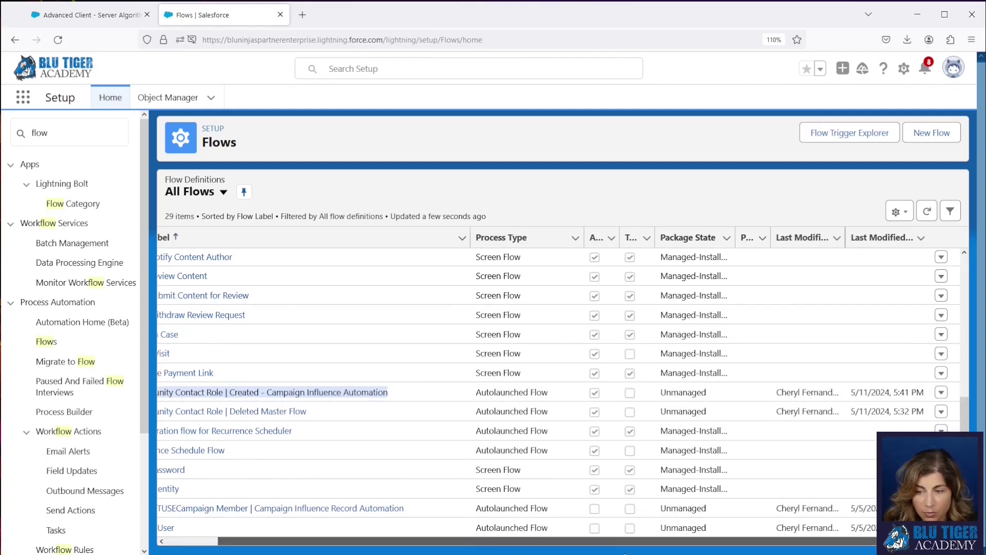
{"action": "left_click", "coordinate": [941, 392]}
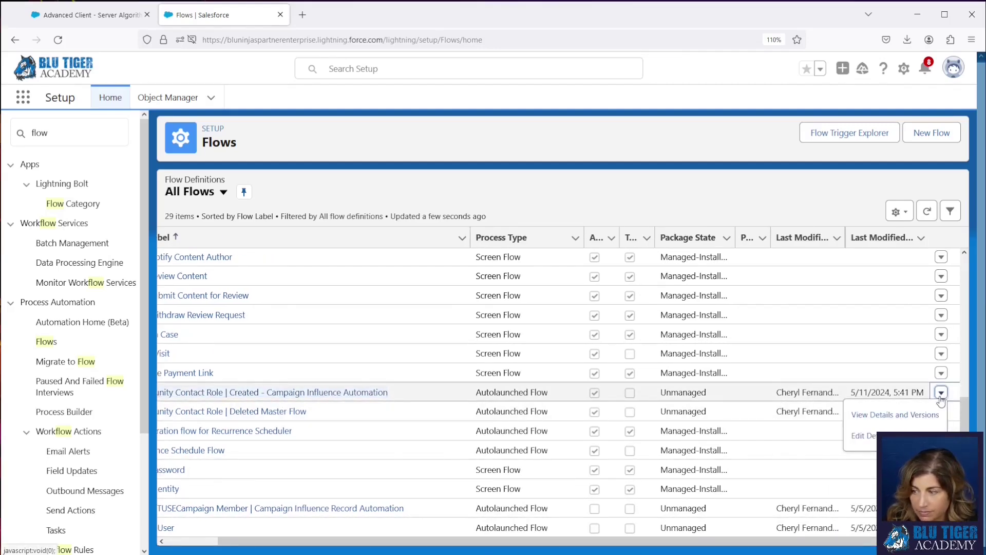
{"action": "left_click", "coordinate": [926, 413]}
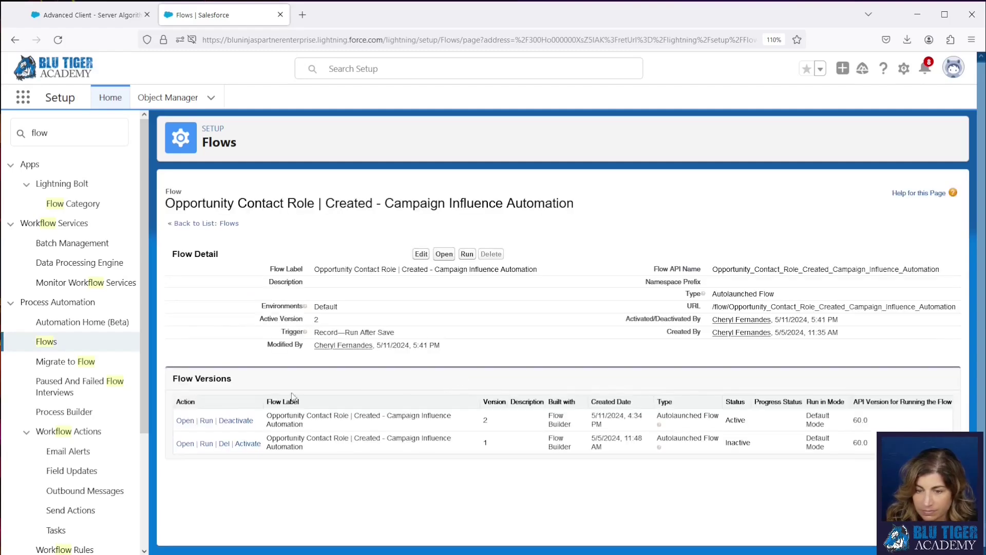
{"action": "left_click", "coordinate": [185, 421]}
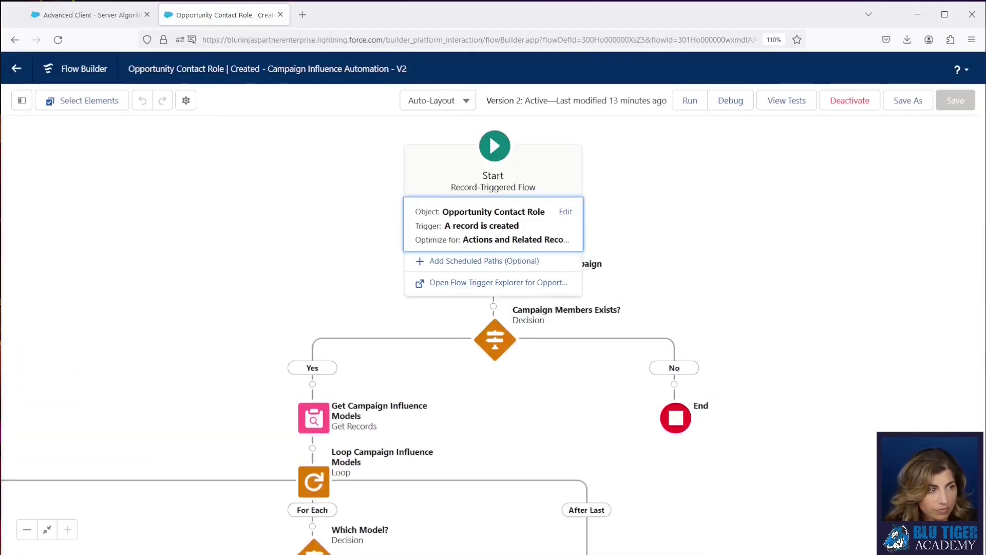
- Add an outcome labelled "Even Distribution" to the "Which Model?" decision
{"action": "left_click_drag", "start_coordinate": [533, 533], "coordinate": [529, 180]}
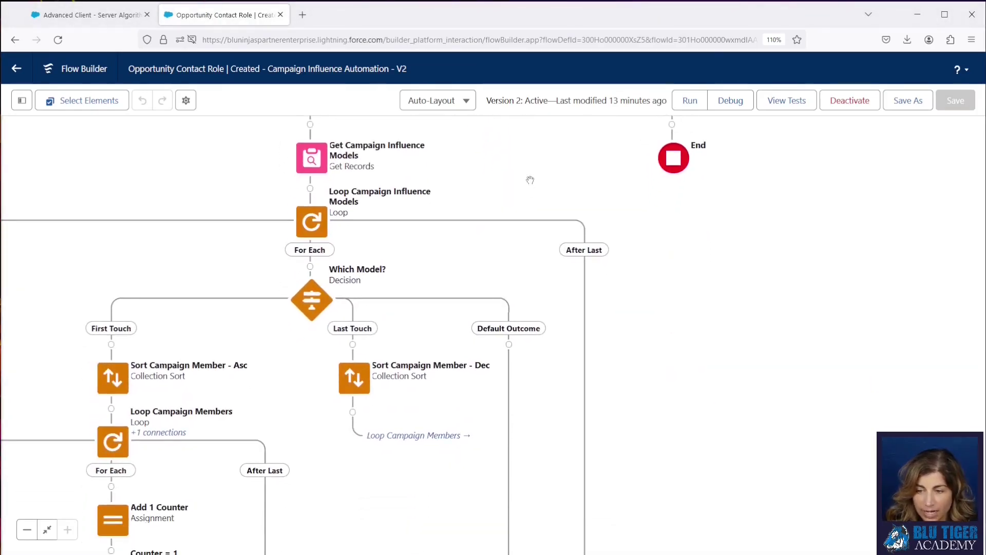
{"action": "left_click", "coordinate": [312, 300]}
{"action": "left_click", "coordinate": [360, 289]}
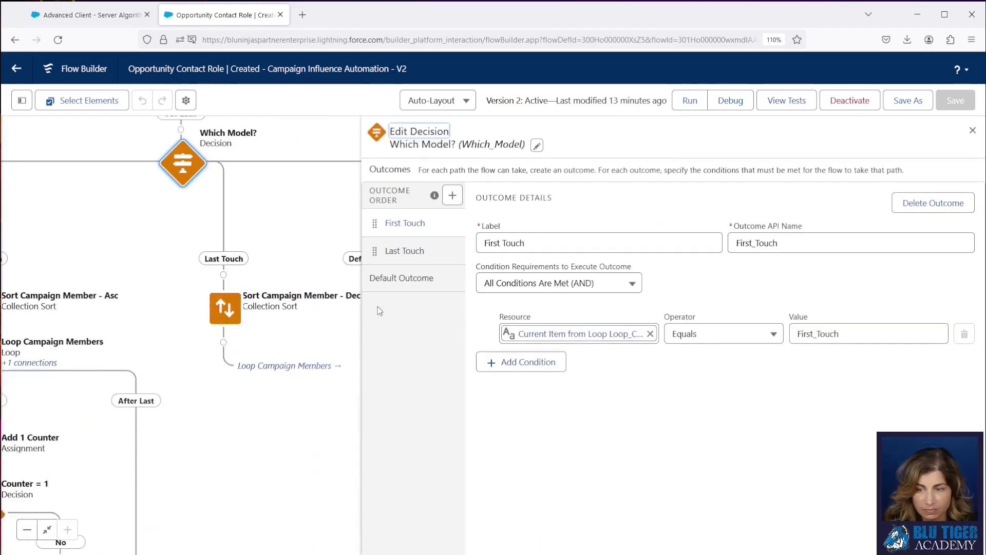
{"action": "left_click", "coordinate": [453, 195]}
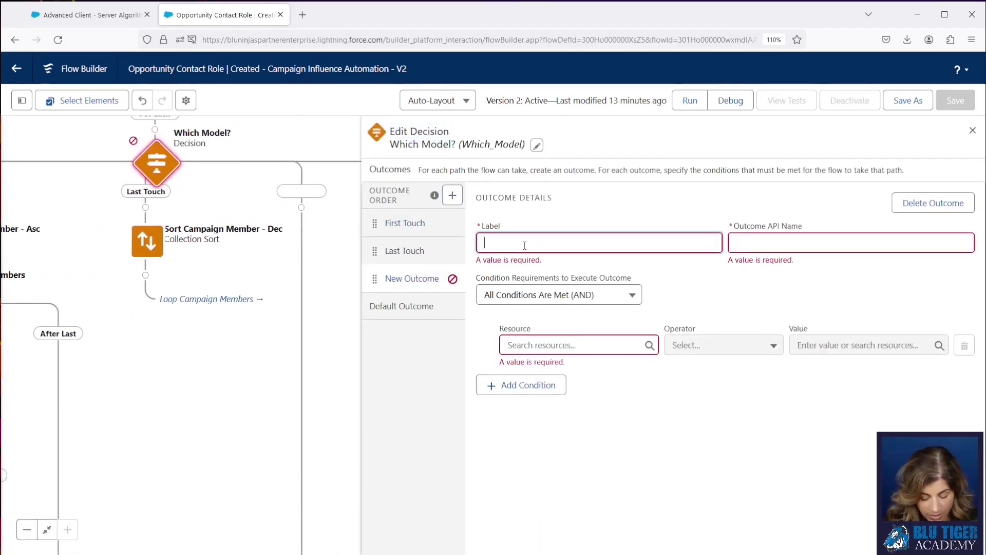
{"action": "type", "text": "Even Distribution"}
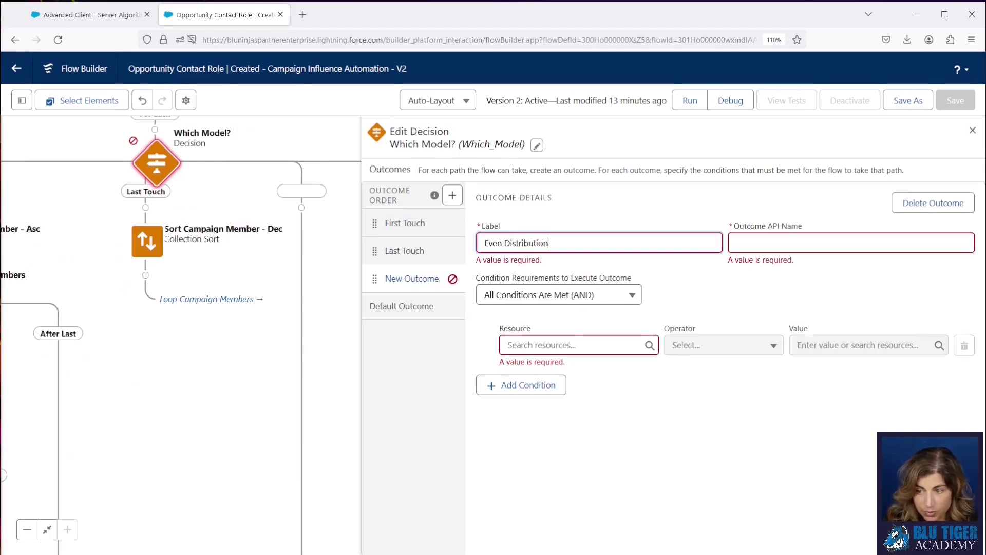
{"action": "key", "text": "Tab"}
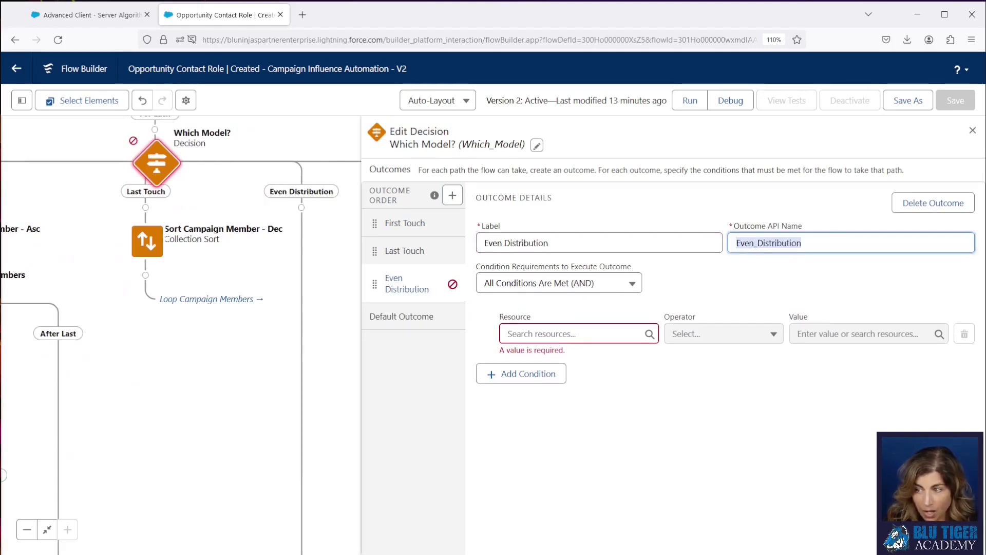
- Copy the Last Touch outcome's condition resource, the looped influence model's DeveloperName, into the Even Distribution outcome's condition
{"action": "left_click", "coordinate": [528, 335]}
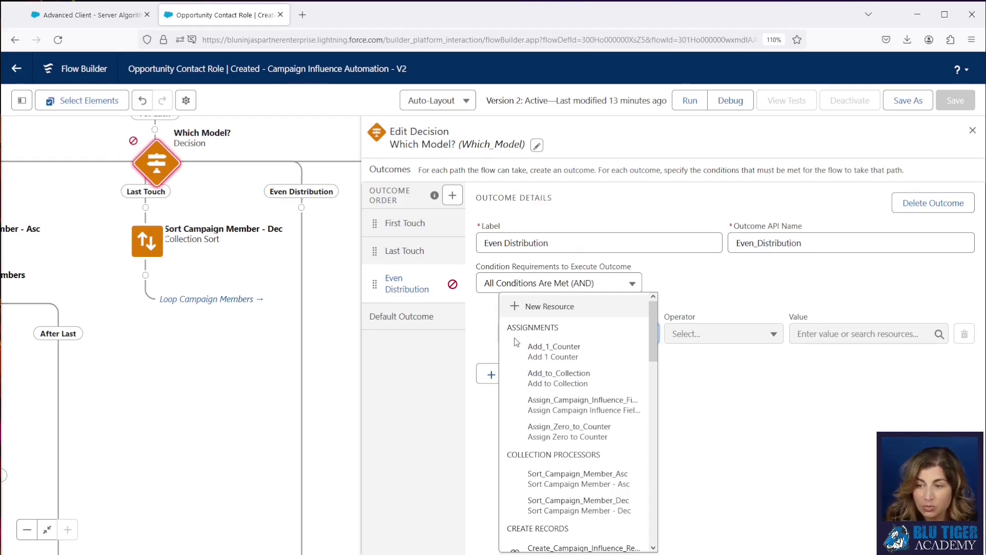
{"action": "left_click", "coordinate": [483, 340]}
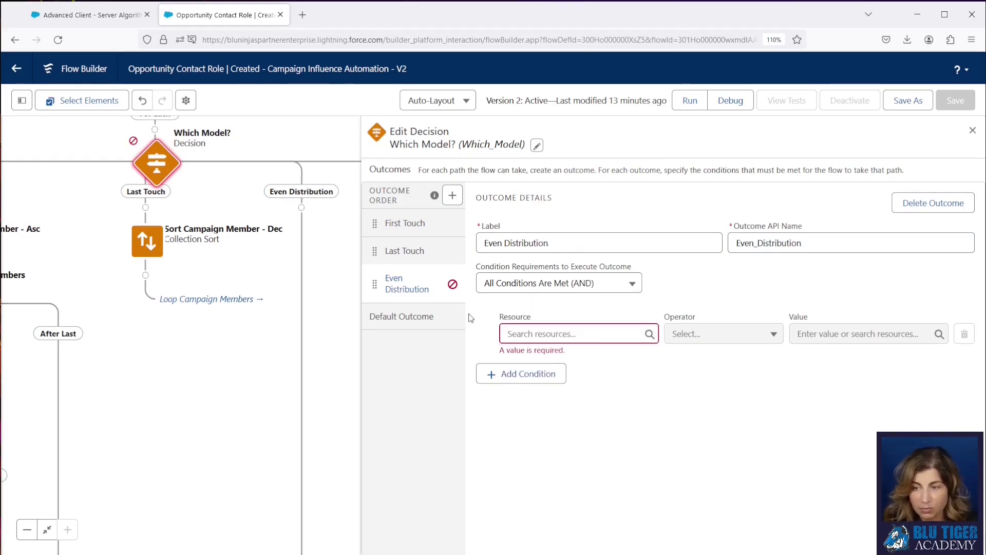
{"action": "left_click", "coordinate": [404, 250]}
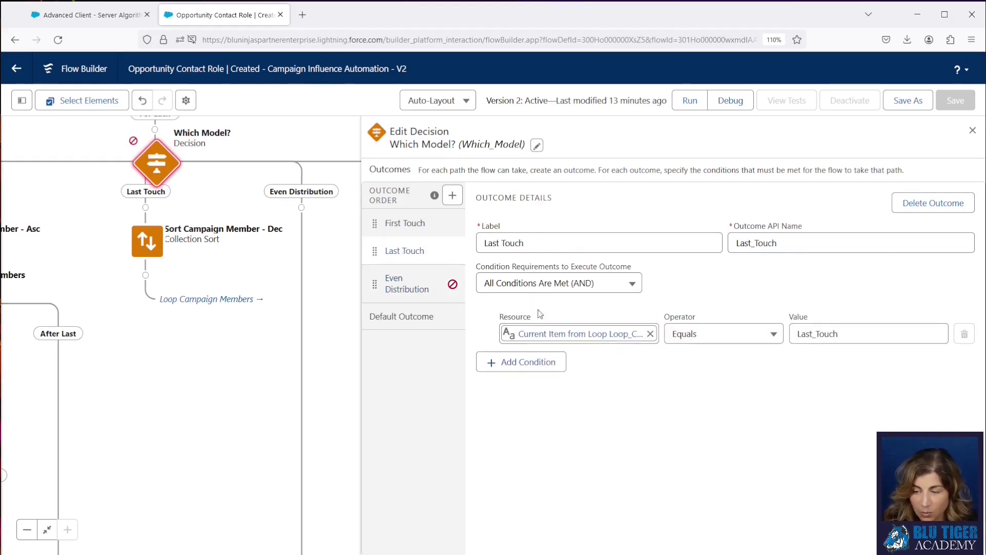
{"action": "left_click", "coordinate": [538, 334]}
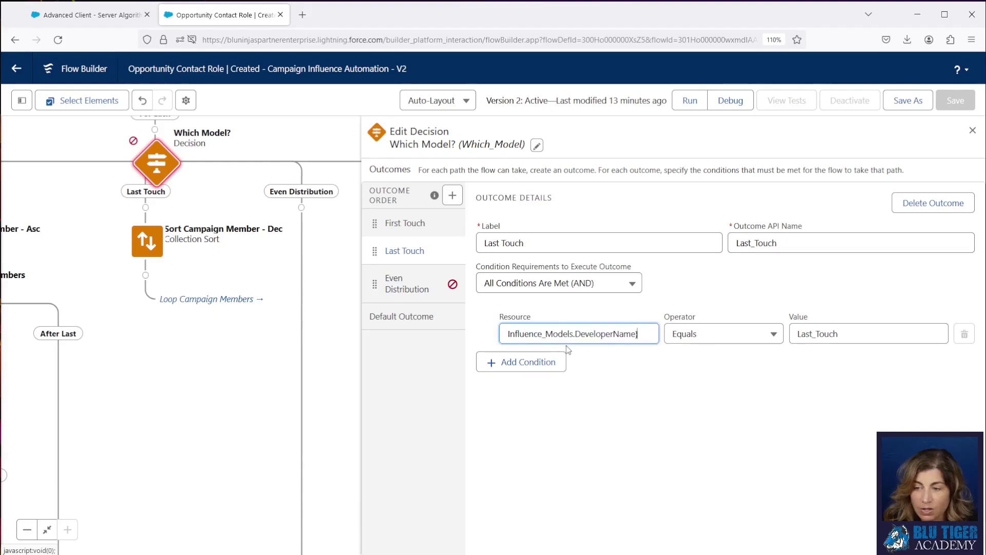
{"action": "triple_click", "coordinate": [614, 342]}
{"action": "key", "text": "ctrl+c"}
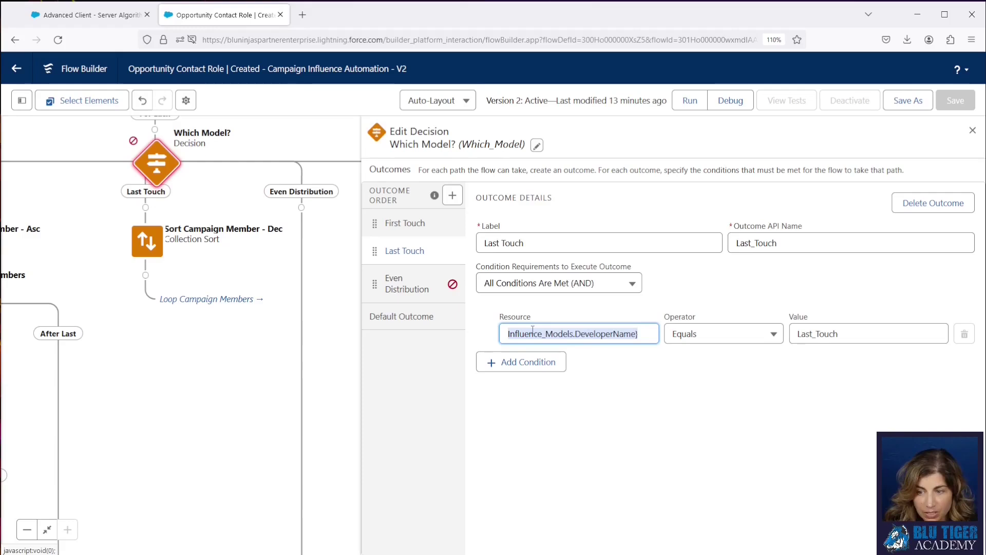
{"action": "left_click", "coordinate": [406, 284]}
{"action": "left_click", "coordinate": [580, 339]}
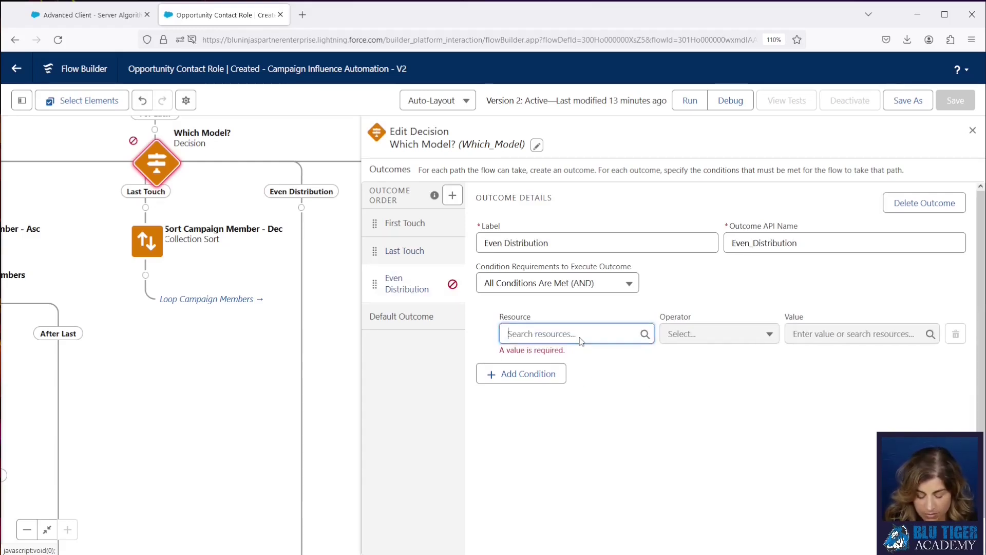
{"action": "key", "text": "ctrl+v"}
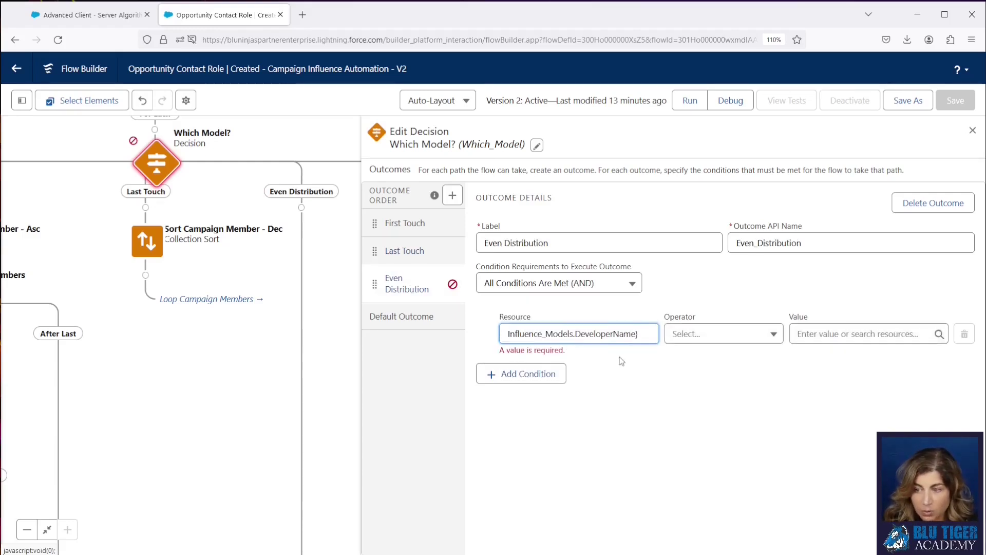
{"action": "left_click_drag", "start_coordinate": [225, 201], "coordinate": [232, 319]}
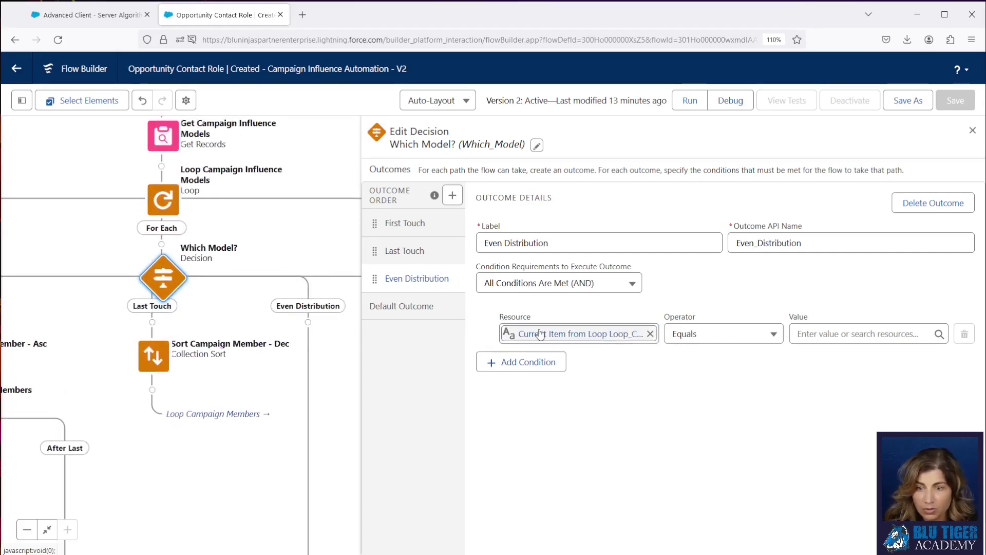
- Set the comparison value of the Even Distribution outcome's condition to the text Even_Distribution
{"action": "left_click", "coordinate": [804, 335]}
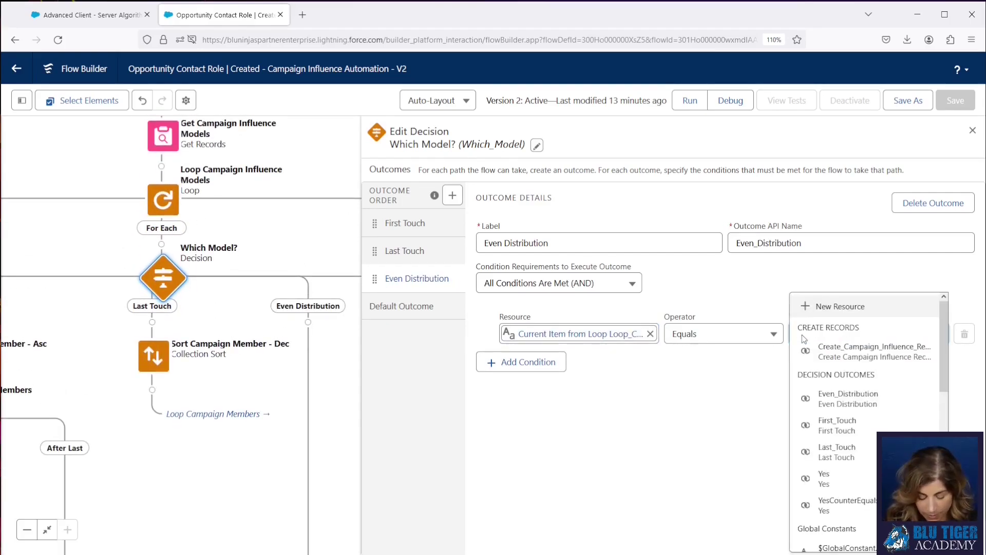
{"action": "type", "text": "Even_"}
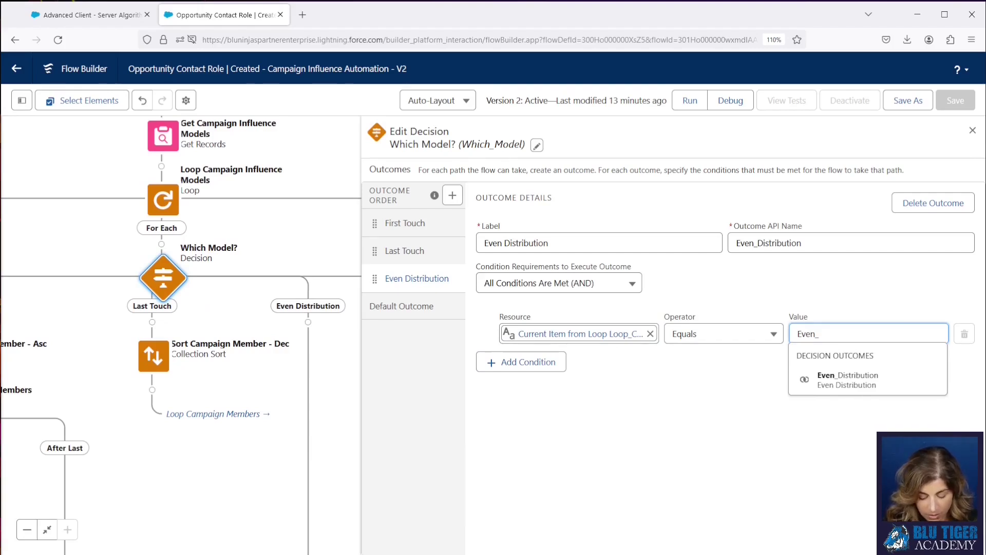
{"action": "type", "text": "Distributio"}
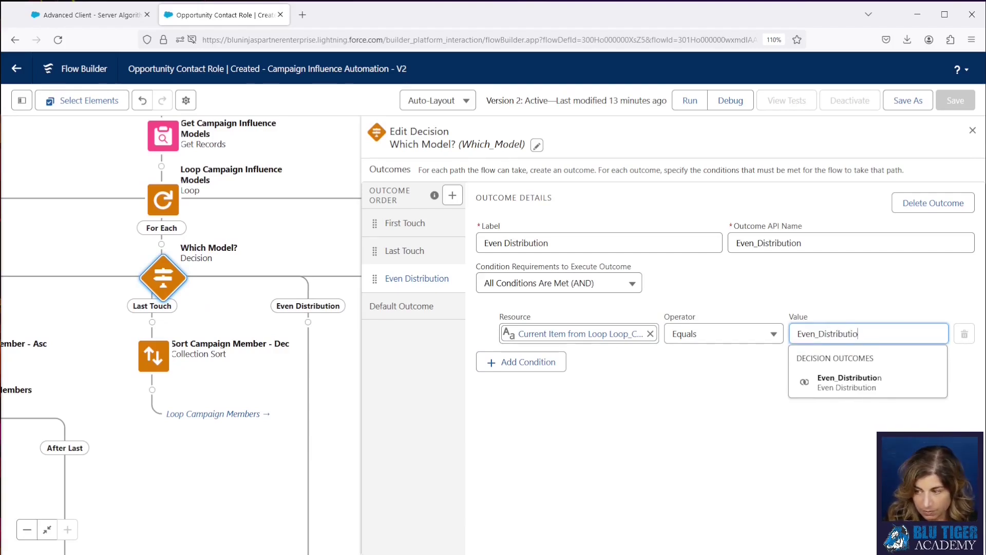
{"action": "type", "text": "n"}
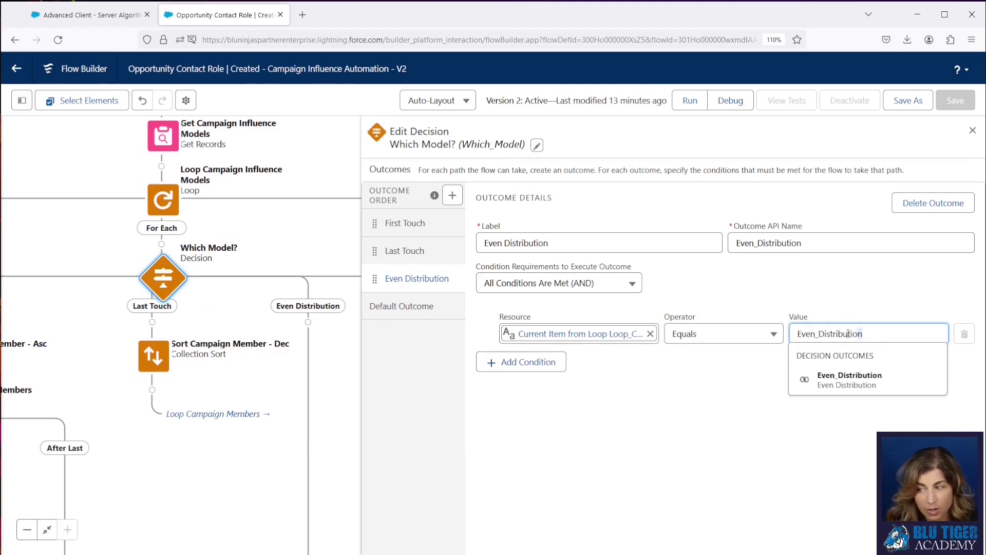
{"action": "left_click_drag", "start_coordinate": [860, 333], "coordinate": [784, 333]}
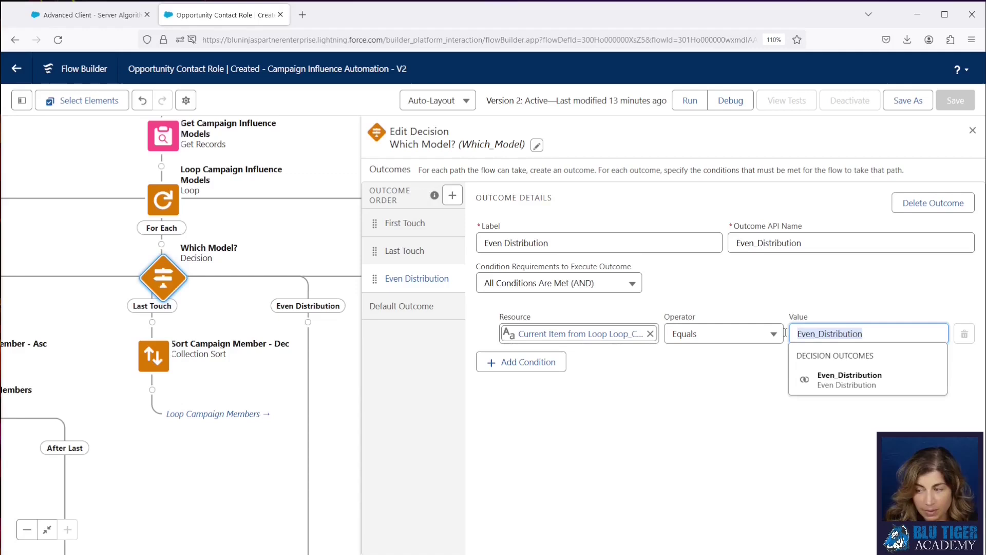
{"action": "left_click", "coordinate": [758, 306]}
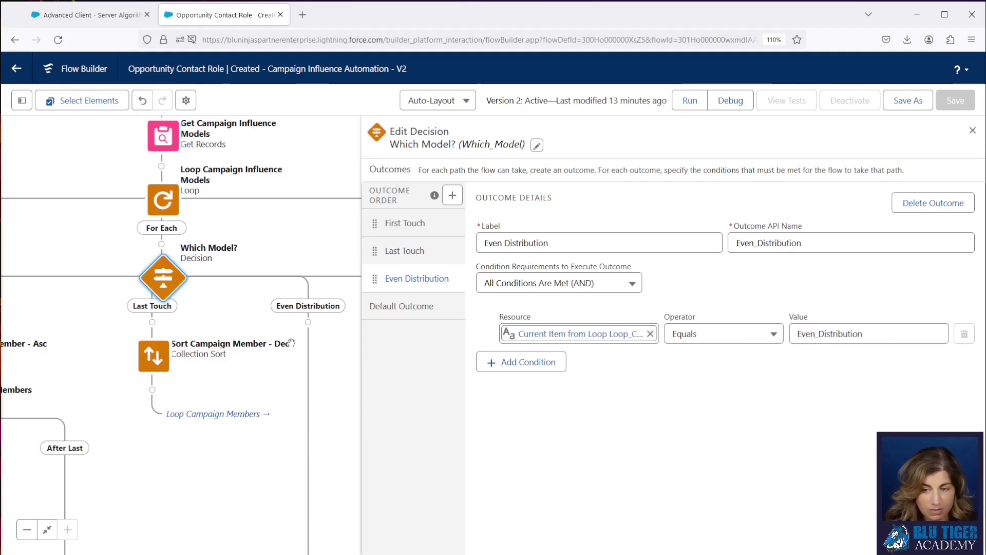
- Connect the Even Distribution path of the "Which Model?" decision to the existing Loop Campaign Members element
{"action": "left_click_drag", "start_coordinate": [261, 322], "coordinate": [242, 267]}
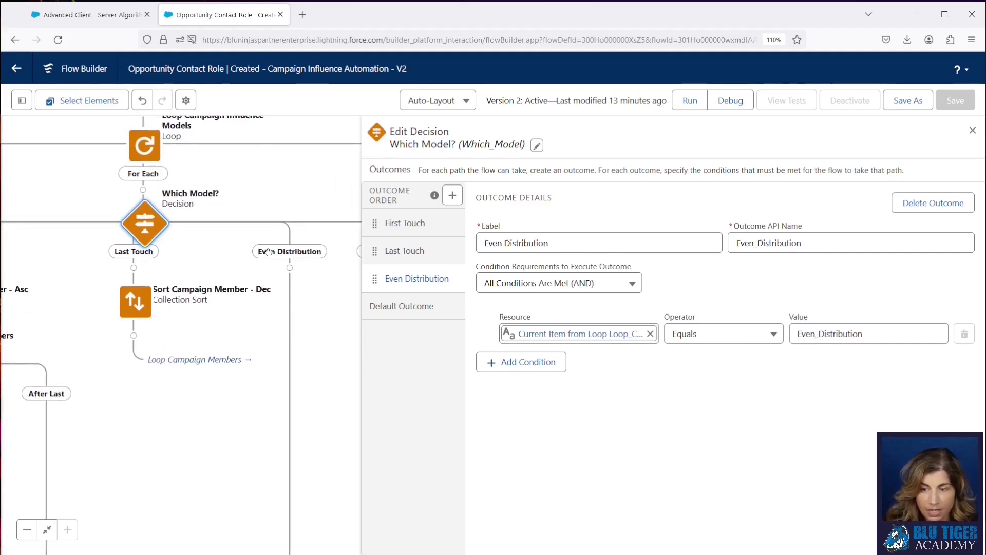
{"action": "left_click", "coordinate": [290, 268]}
{"action": "left_click", "coordinate": [268, 342]}
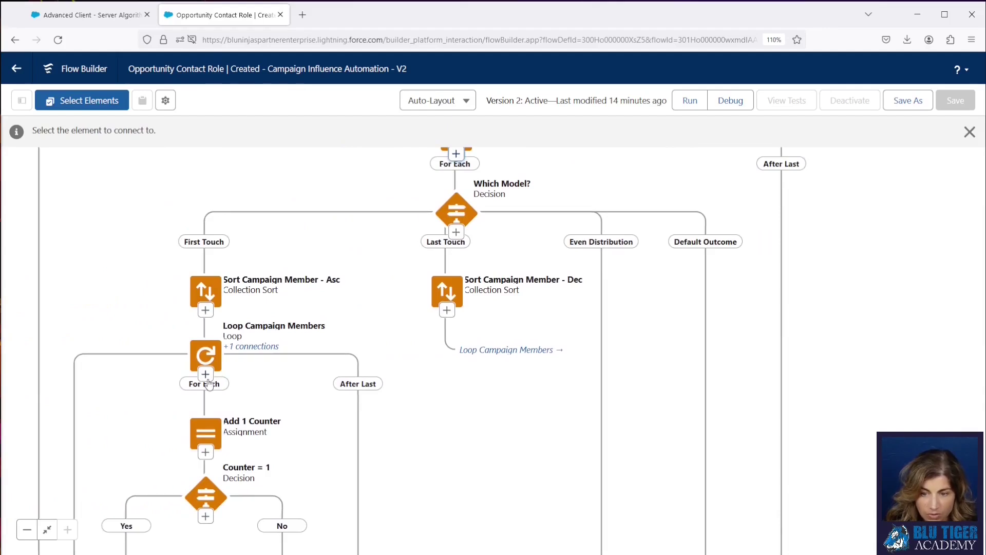
{"action": "left_click", "coordinate": [200, 366]}
- Add a second condition to the Yes outcome of the "Counter = 1" decision
{"action": "left_click_drag", "start_coordinate": [429, 457], "coordinate": [463, 293]}
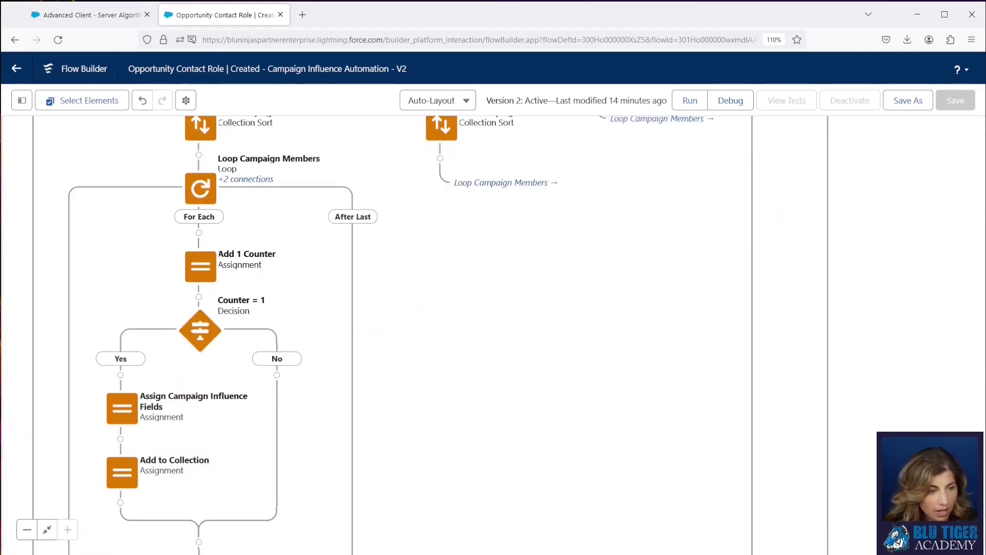
{"action": "left_click", "coordinate": [198, 333]}
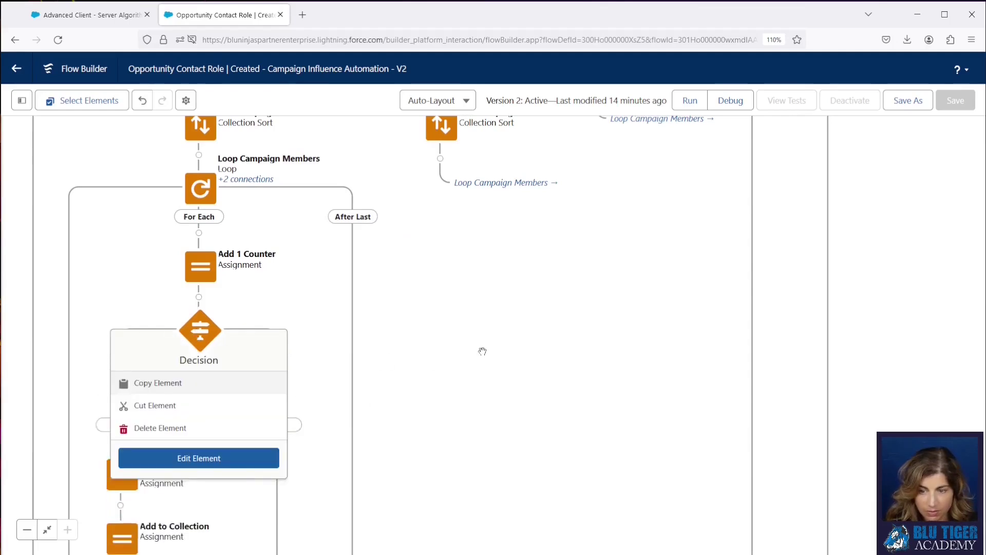
{"action": "left_click", "coordinate": [219, 464]}
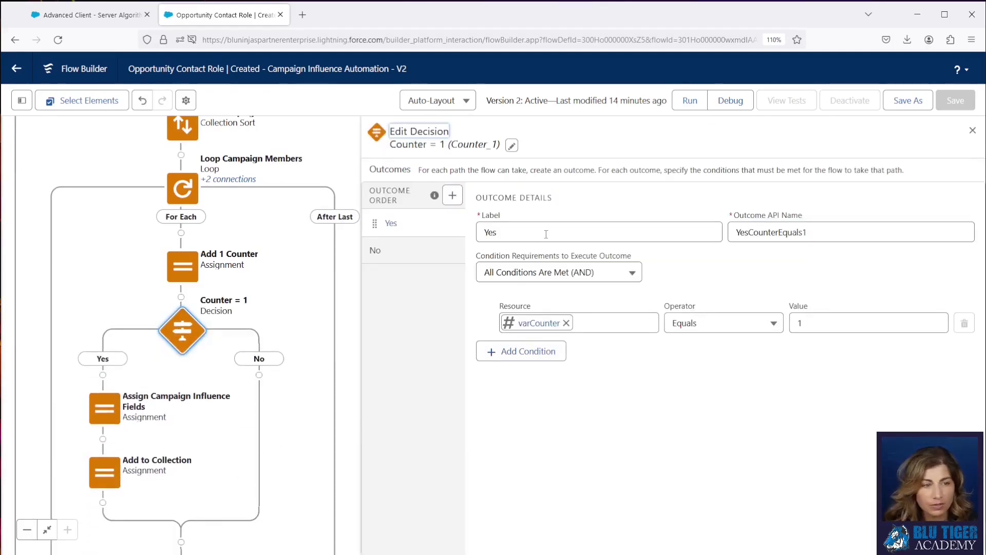
{"action": "left_click", "coordinate": [537, 351]}
{"action": "left_click", "coordinate": [534, 364]}
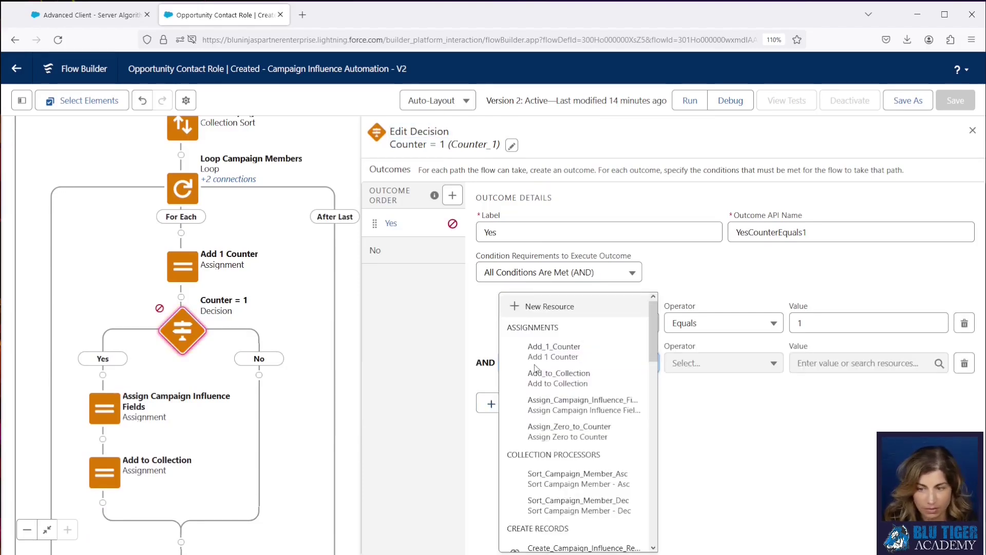
{"action": "key", "text": "Escape"}
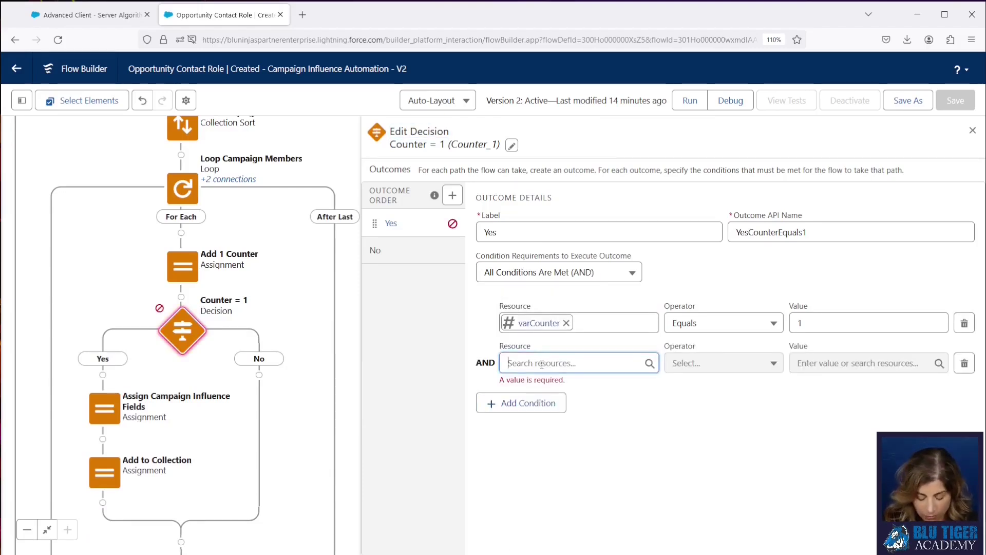
{"action": "left_click", "coordinate": [542, 365]}
{"action": "key", "text": "Escape"}
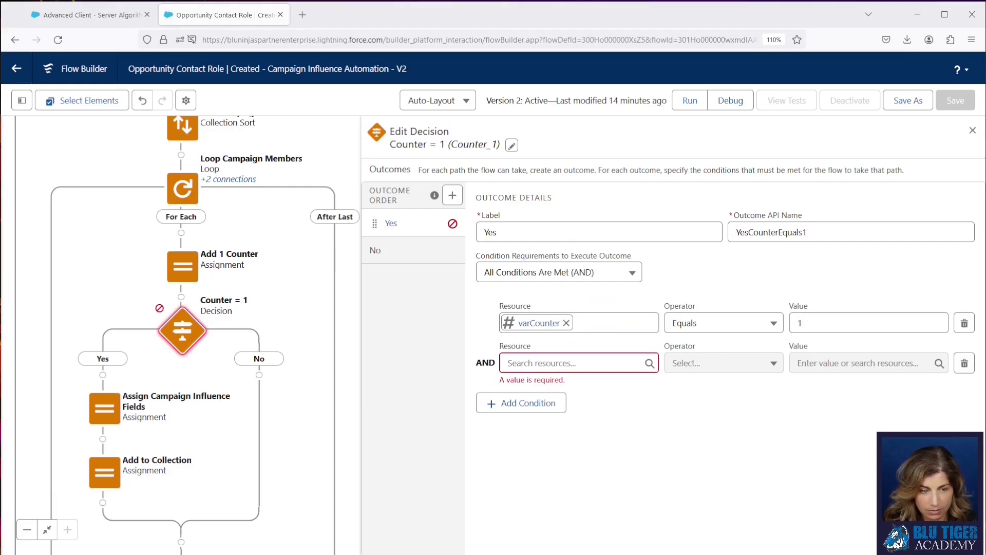
{"action": "left_click", "coordinate": [515, 364]}
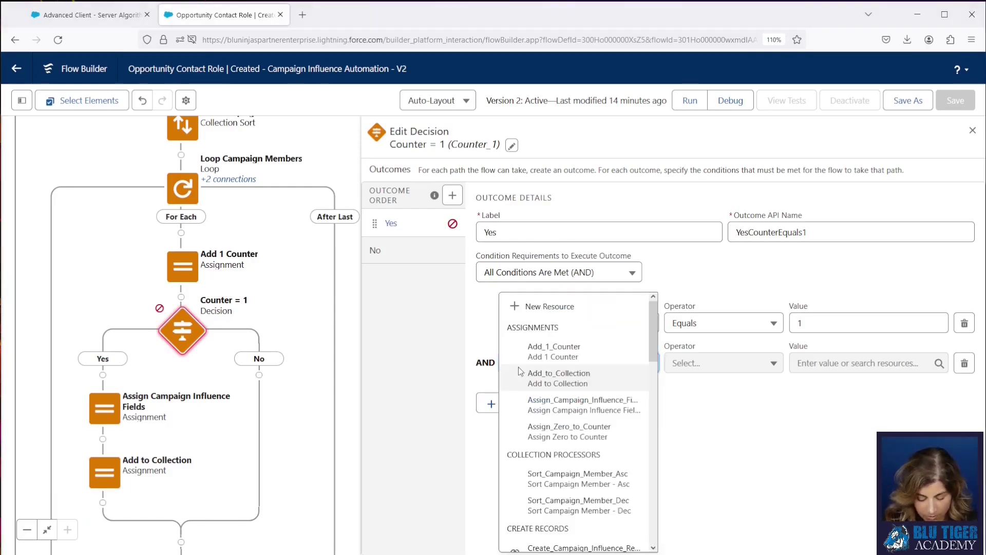
- Set the new condition's resource to the DeveloperName of the campaign influence model loop's current item
{"action": "type", "text": "dvel"}
{"action": "key", "text": "BackSpace"}
{"action": "key", "text": "BackSpace"}
{"action": "key", "text": "BackSpace"}
{"action": "key", "text": "BackSpace"}
{"action": "type", "text": "loop"}
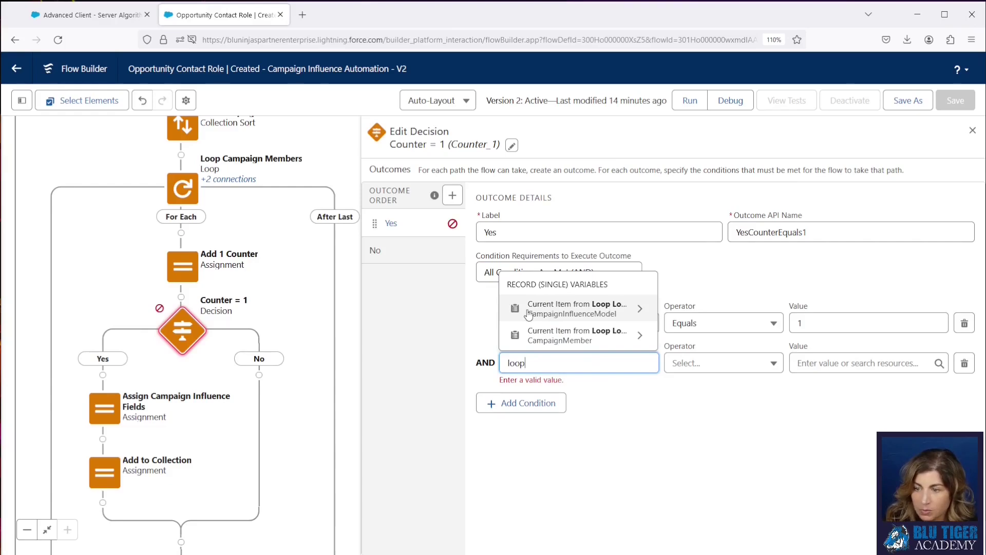
{"action": "left_click", "coordinate": [584, 311]}
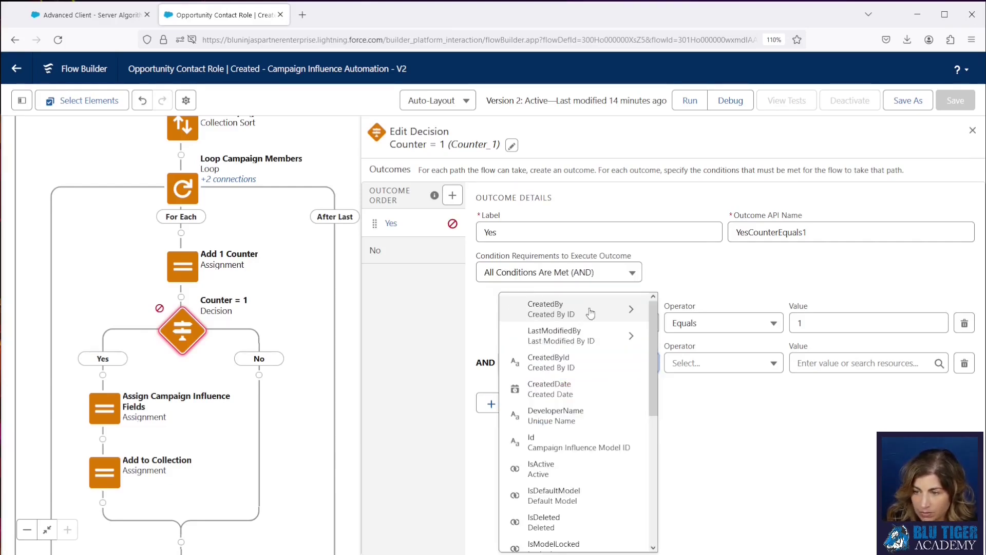
{"action": "scroll", "coordinate": [581, 432], "scroll_direction": "down", "scroll_amount": 1}
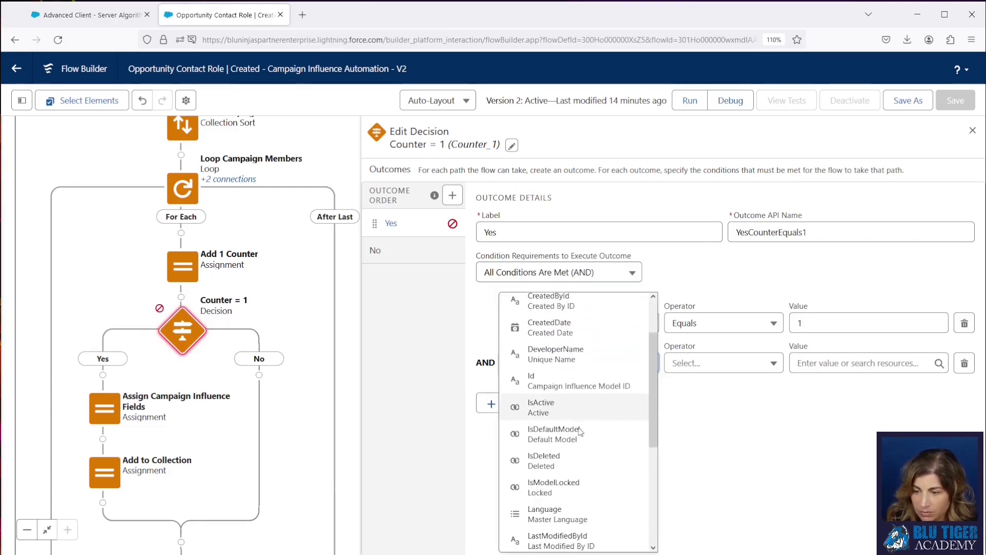
{"action": "left_click", "coordinate": [568, 354]}
- Compare the new condition with the text Even_Distribution and set the Yes outcome's requirement to Any Condition Is Met (OR)
{"action": "left_click", "coordinate": [797, 366]}
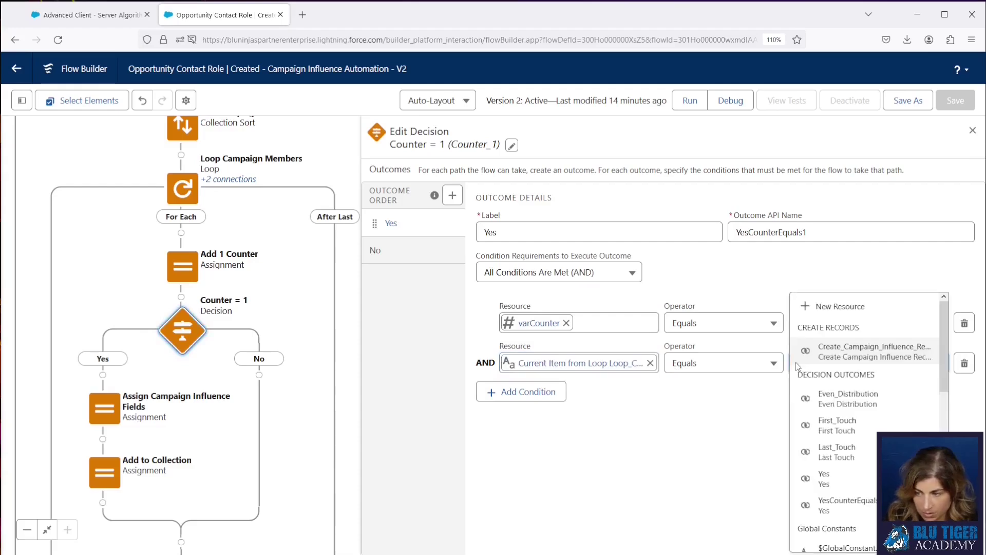
{"action": "type", "text": "eve"}
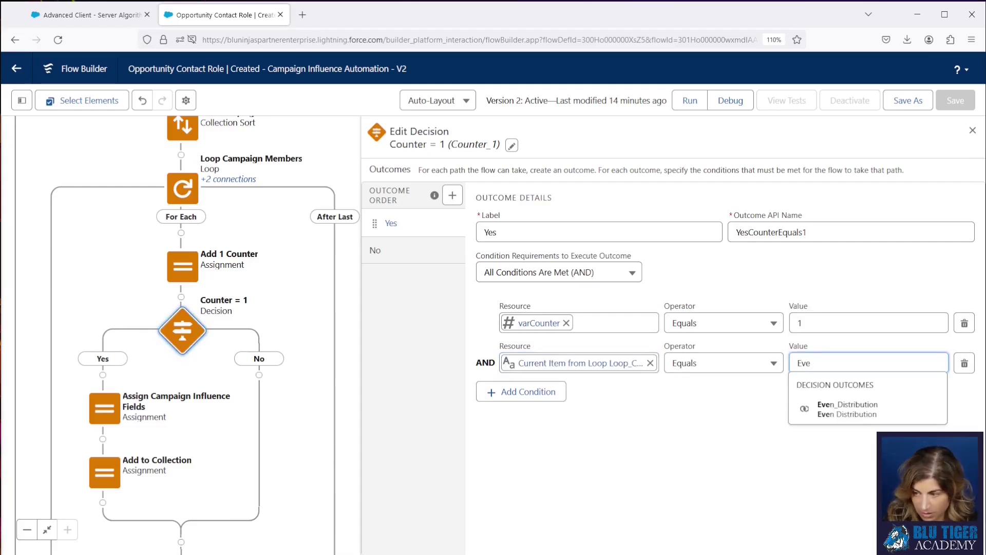
{"action": "type", "text": "n_"}
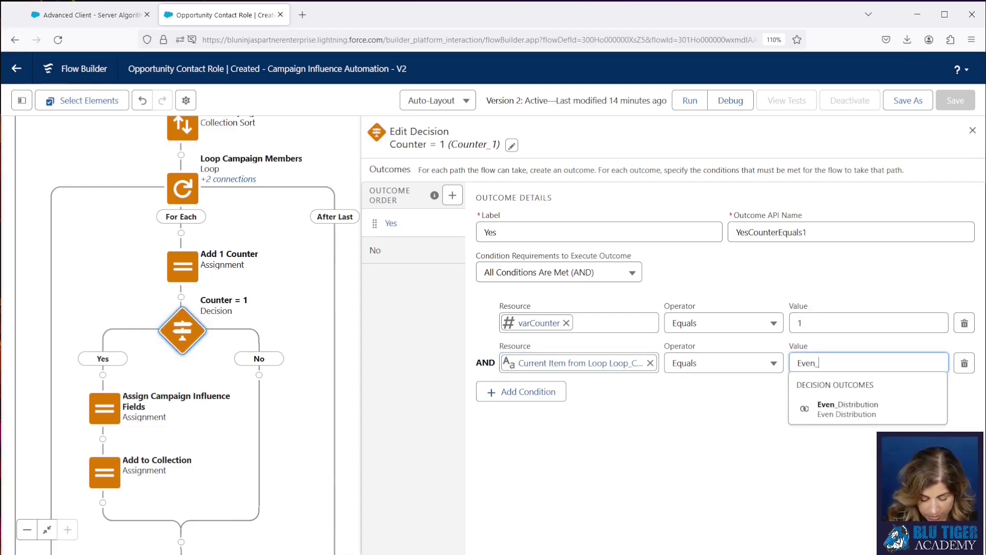
{"action": "type", "text": "Distribution"}
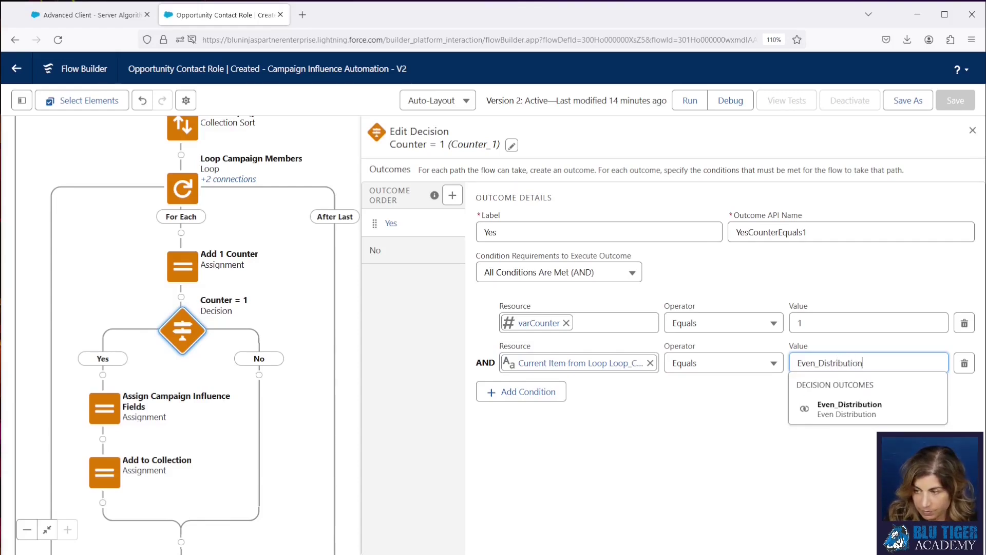
{"action": "left_click", "coordinate": [708, 288]}
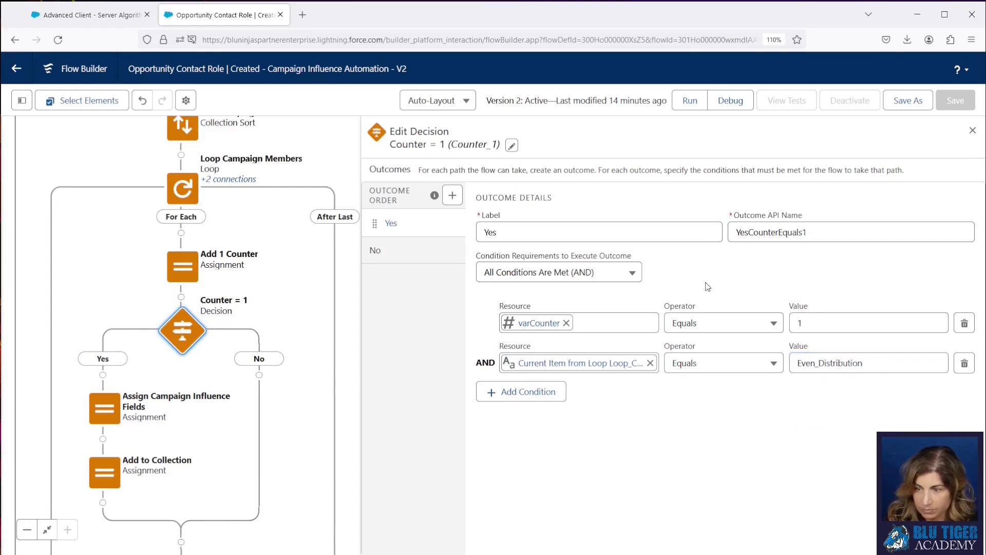
{"action": "left_click", "coordinate": [546, 273]}
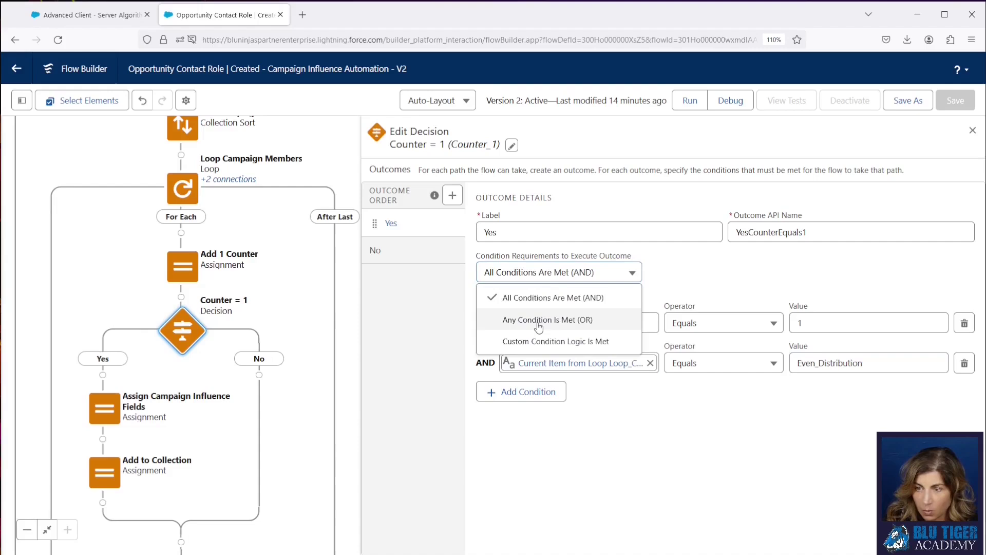
{"action": "left_click", "coordinate": [540, 321]}
- Relabel the decision "Counter = 1 OR Model Name = Even Distribution" and regenerate its API name from the new label
{"action": "left_click", "coordinate": [511, 145]}
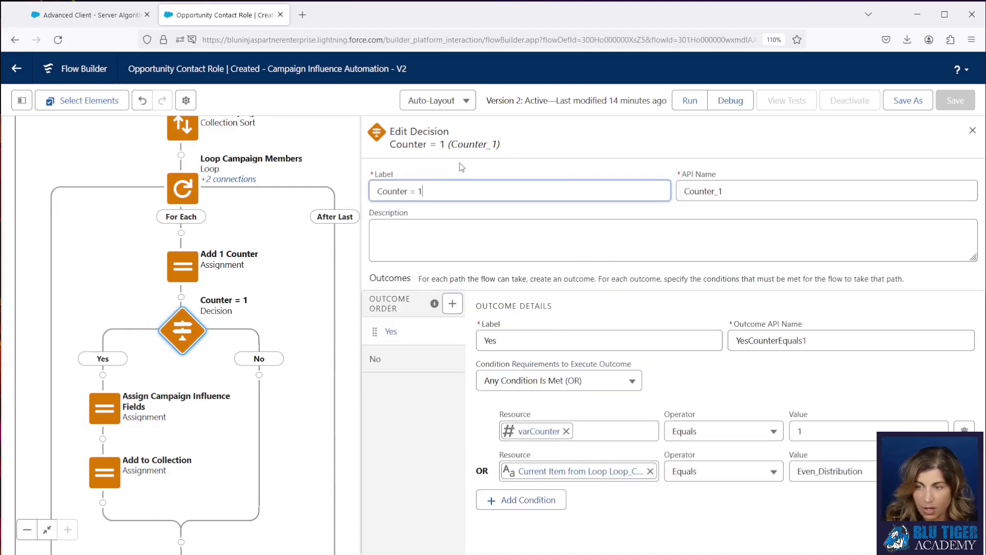
{"action": "type", "text": "OR"}
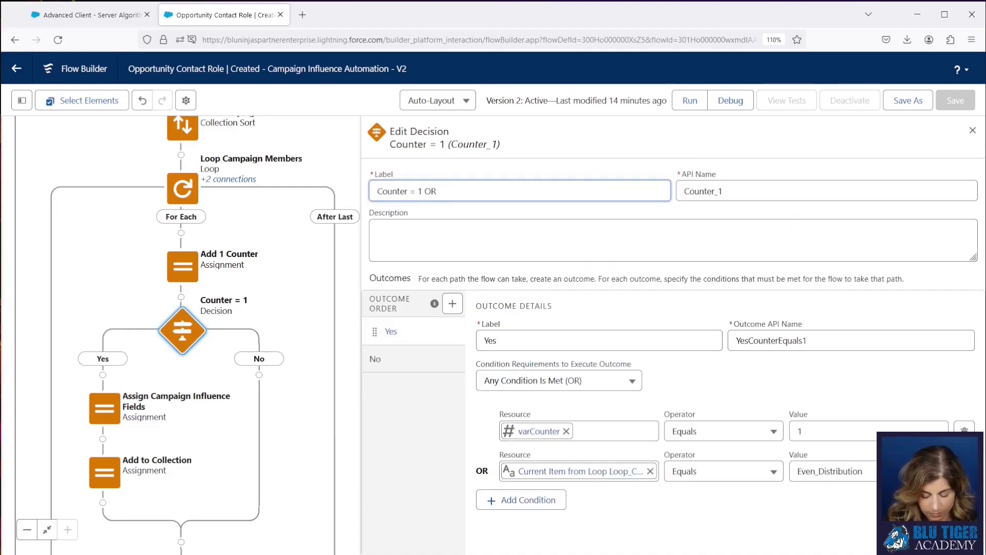
{"action": "type", "text": " Model Name = Even Distribution"}
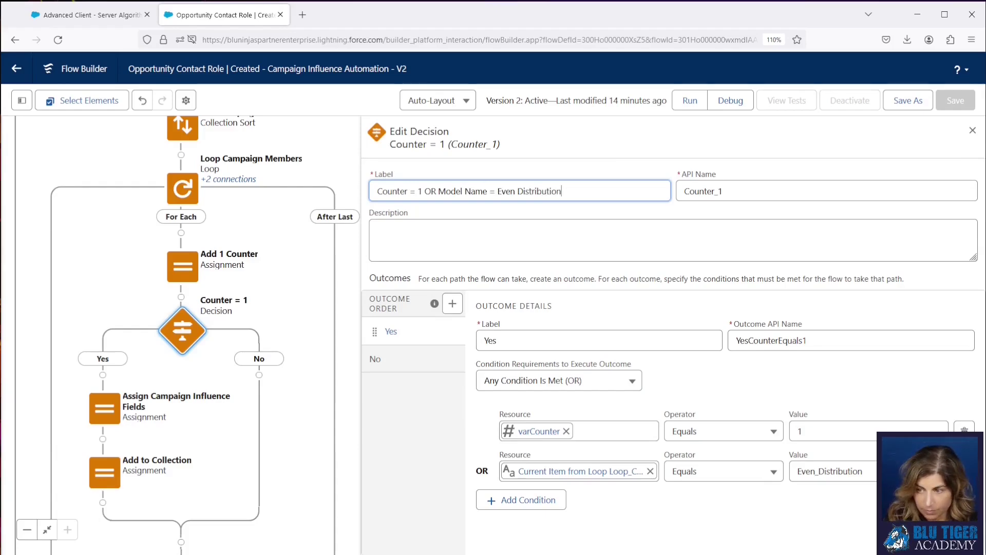
{"action": "key", "text": "Tab"}
{"action": "key", "text": "BackSpace"}
{"action": "left_click", "coordinate": [587, 197]}
{"action": "left_click", "coordinate": [621, 222]}
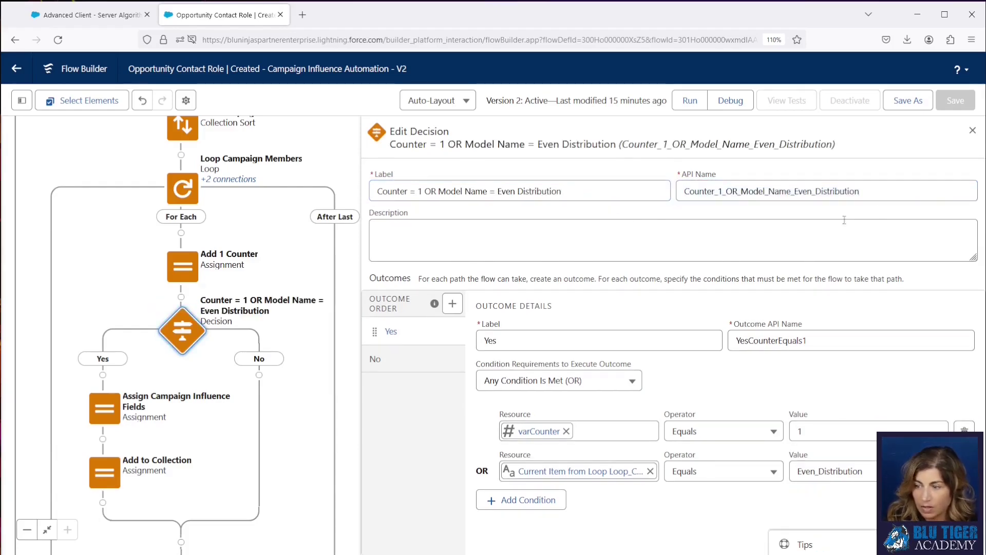
- Save the Opportunity Contact Role flow as a new version and activate that version
{"action": "left_click", "coordinate": [904, 101]}
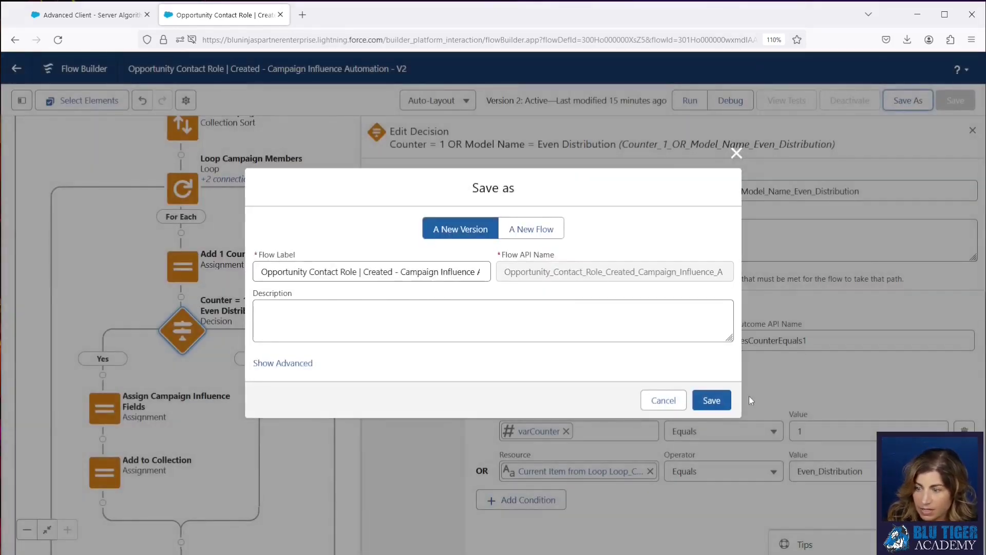
{"action": "left_click", "coordinate": [713, 400]}
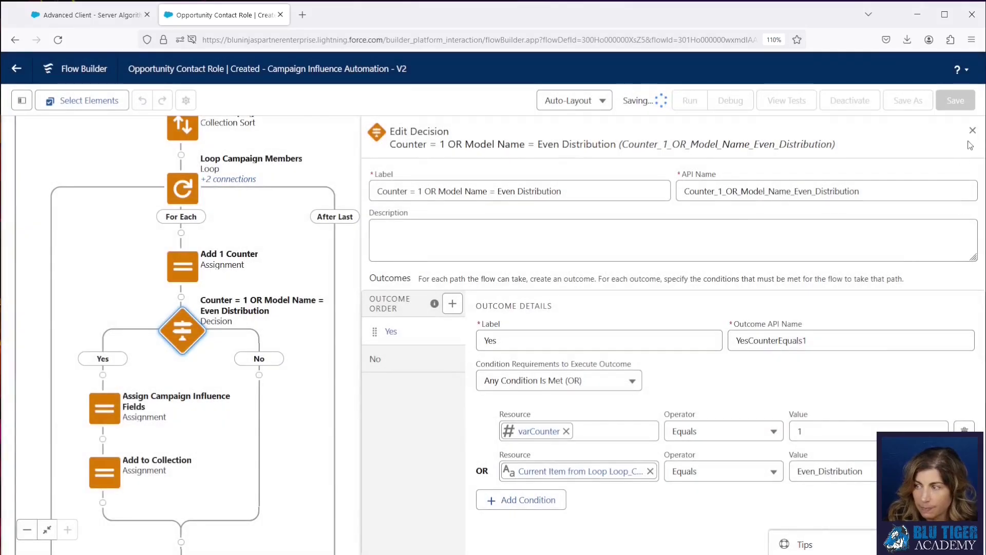
{"action": "left_click", "coordinate": [972, 131]}
{"action": "left_click_drag", "start_coordinate": [500, 277], "coordinate": [641, 409]}
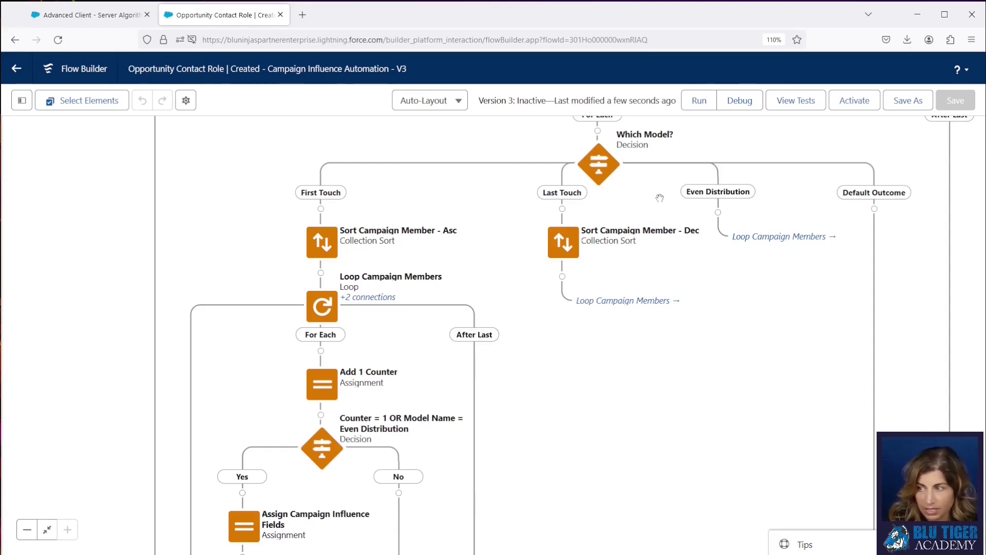
{"action": "left_click", "coordinate": [850, 104]}
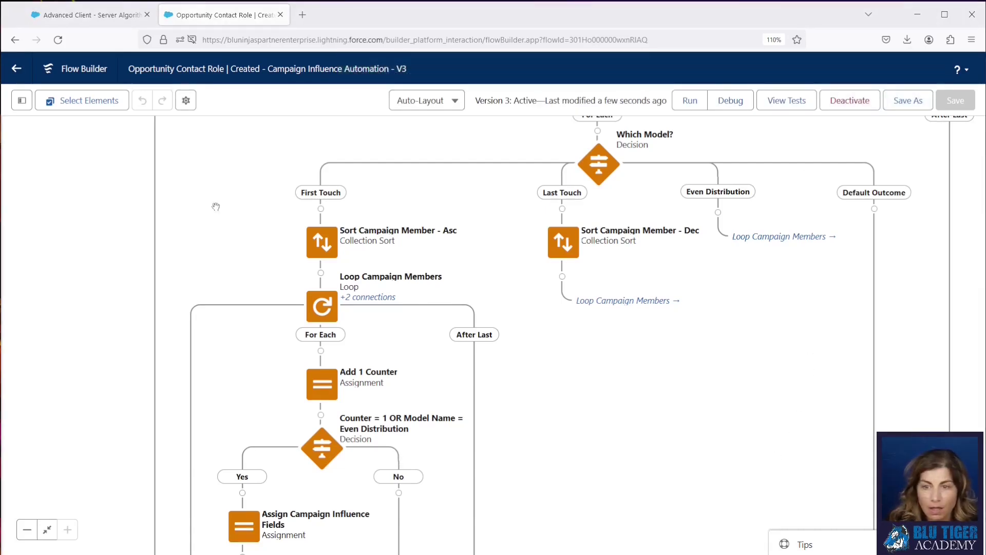
- Return to the list of flows and open the Campaign Member | Campaign Influence Record Automation flow for editing
{"action": "left_click", "coordinate": [17, 72]}
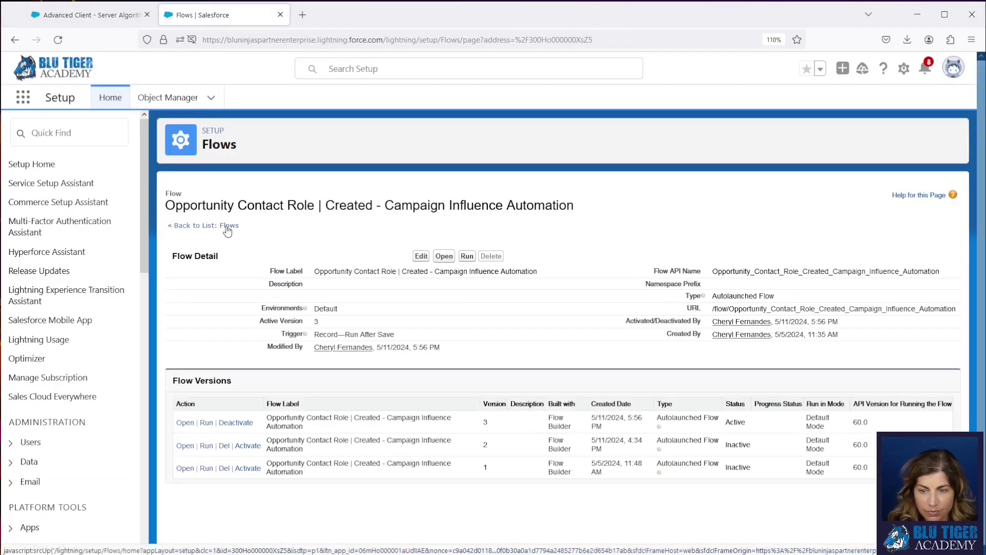
{"action": "left_click", "coordinate": [227, 227]}
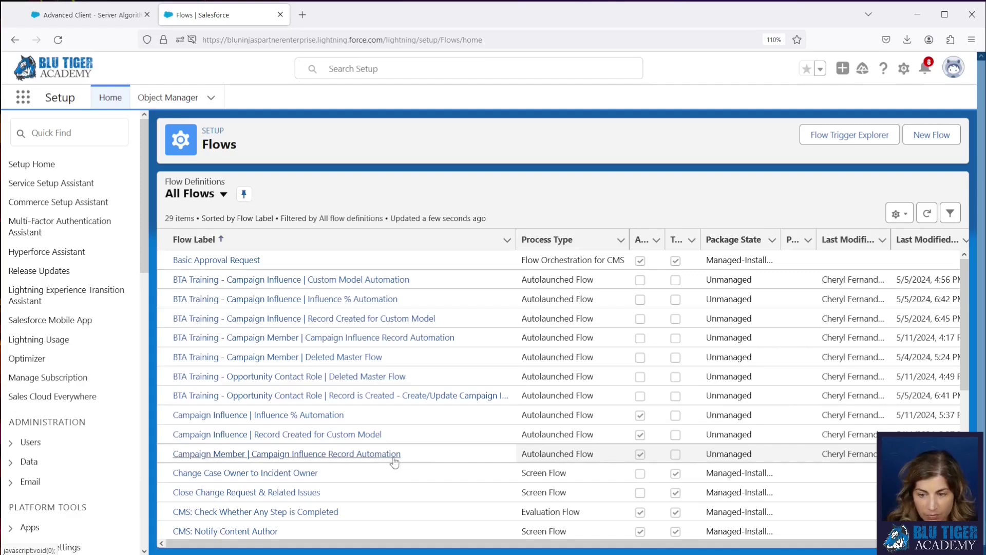
{"action": "scroll", "coordinate": [418, 460], "scroll_direction": "right", "scroll_amount": 2}
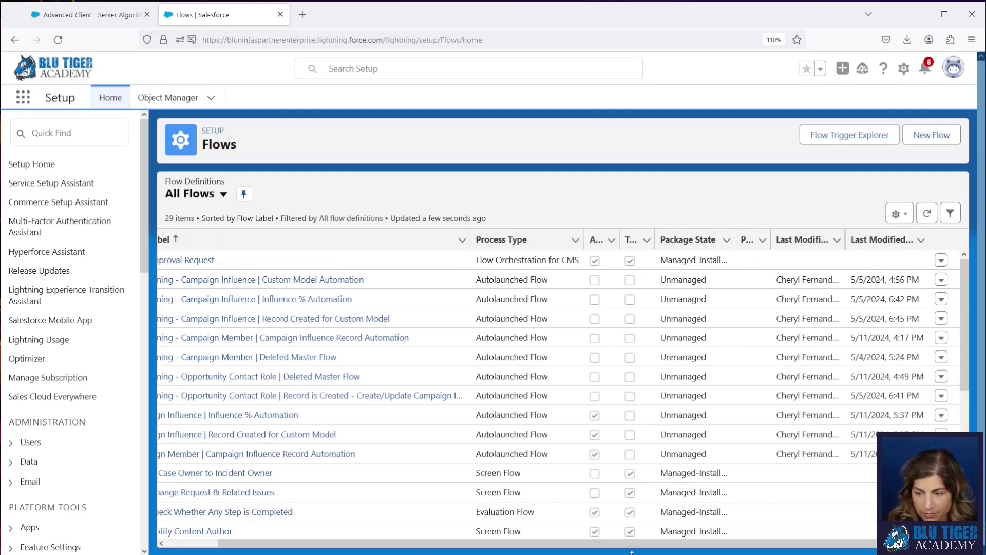
{"action": "left_click", "coordinate": [941, 453]}
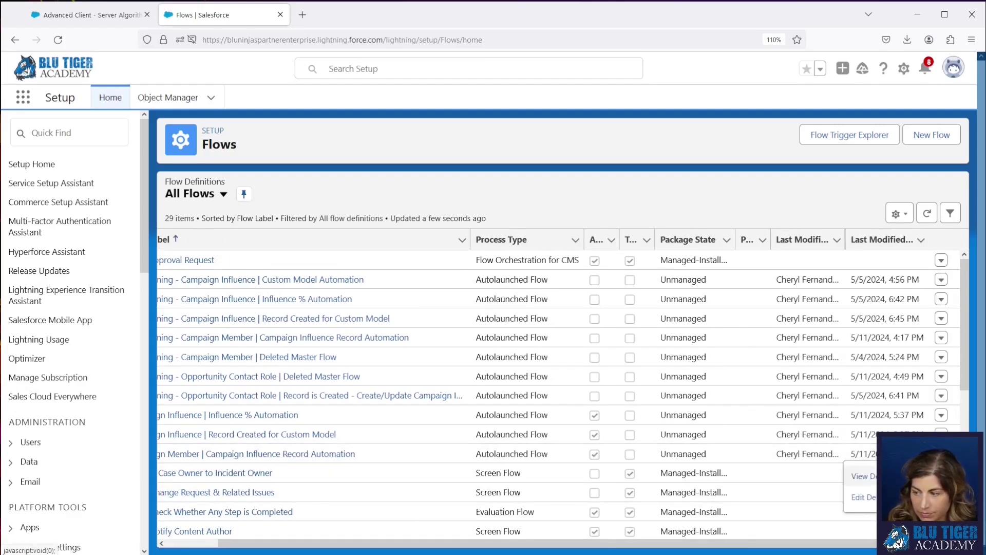
{"action": "left_click", "coordinate": [861, 490]}
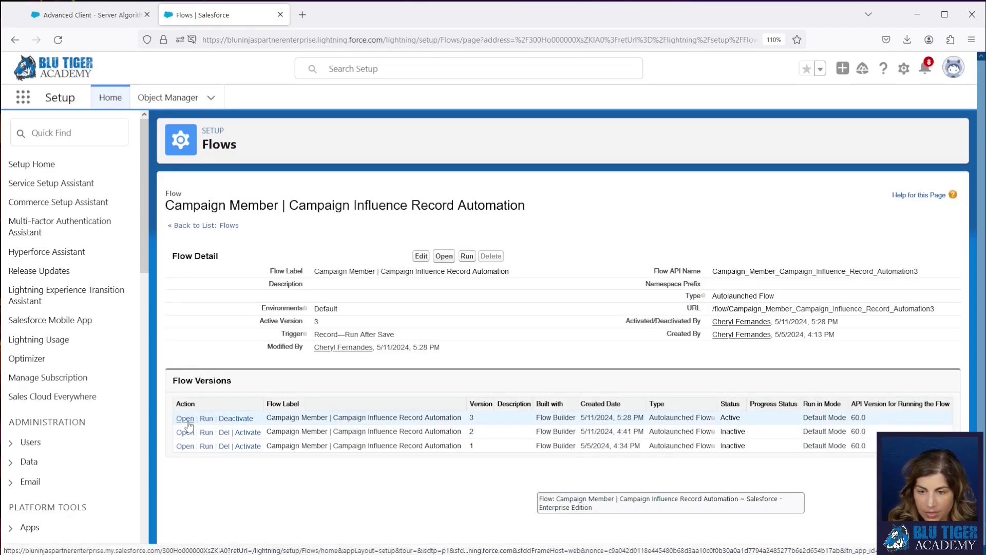
{"action": "left_click", "coordinate": [186, 419]}
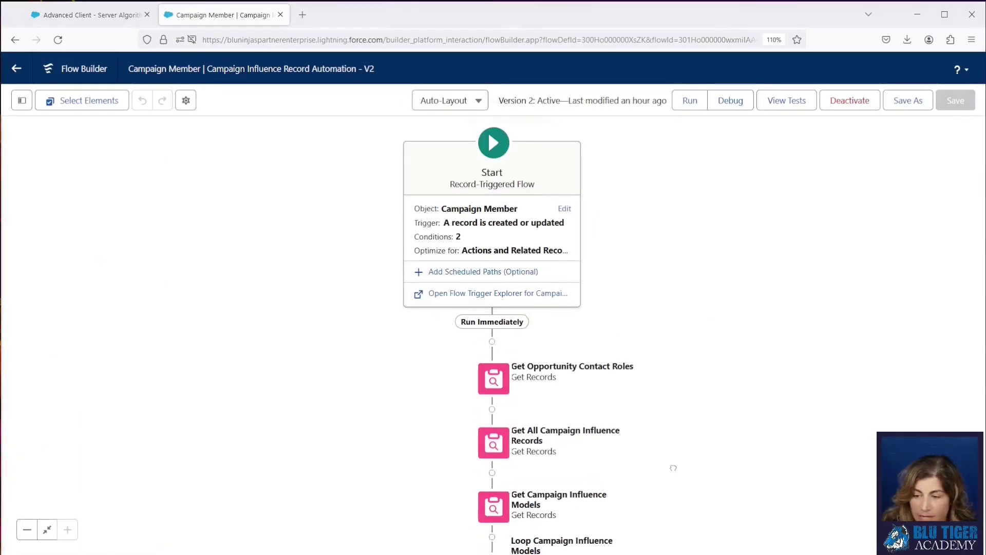
- Add an outcome labelled "Even Distribution" to the "Which Model?" decision of the Campaign Member flow
{"action": "scroll", "coordinate": [626, 478], "scroll_direction": "down", "scroll_amount": 5}
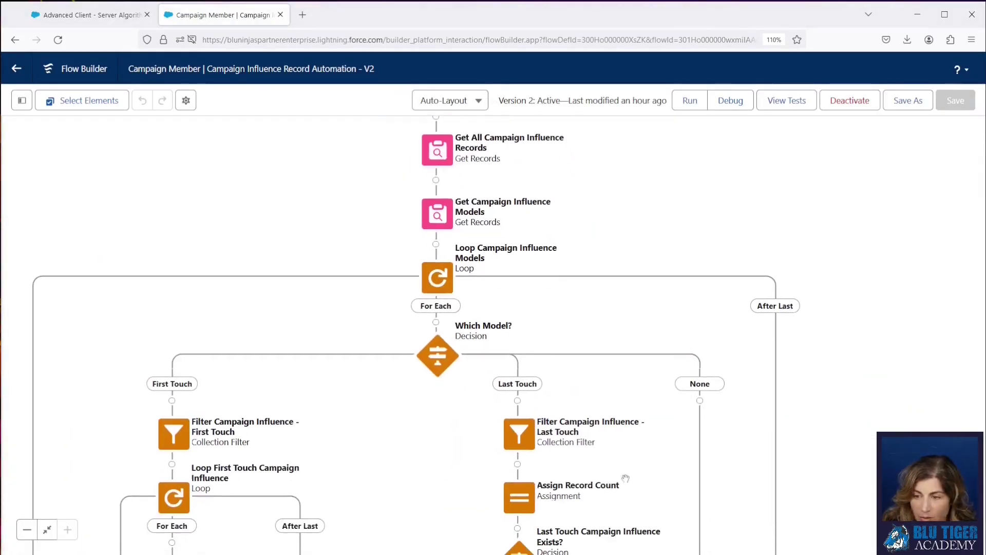
{"action": "left_click_drag", "start_coordinate": [626, 478], "coordinate": [563, 365]}
{"action": "double_click", "coordinate": [368, 247]}
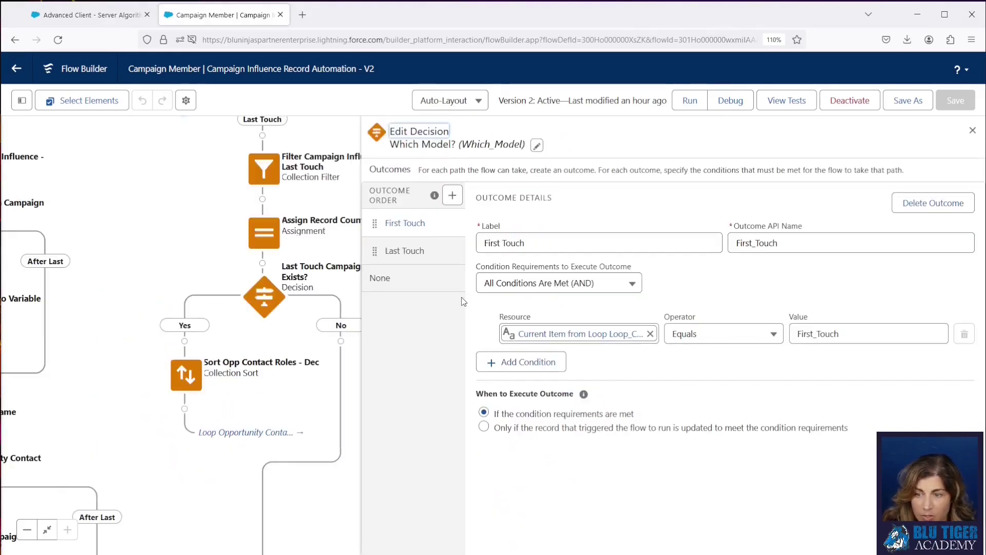
{"action": "left_click", "coordinate": [452, 195]}
{"action": "type", "text": "WEv"}
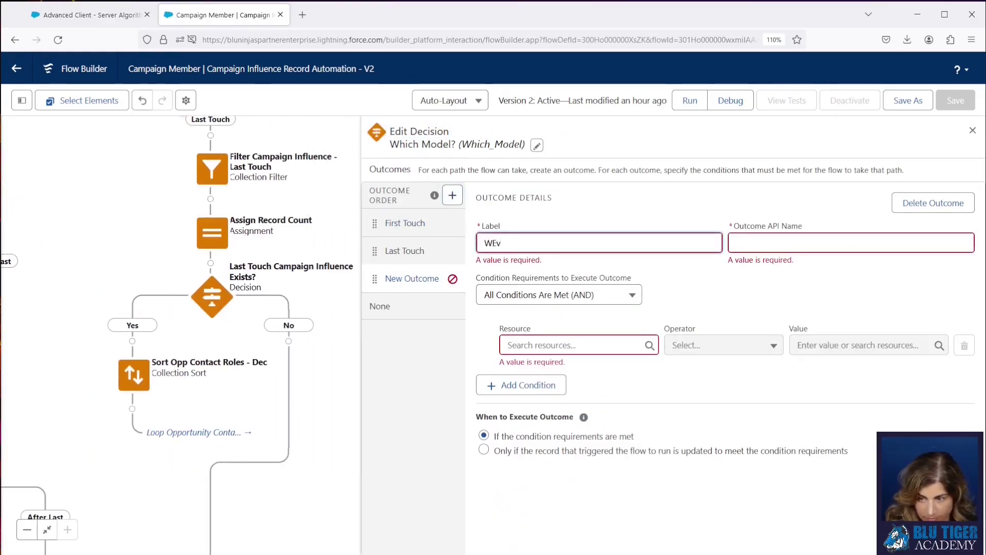
{"action": "key", "text": "BackSpace"}
{"action": "key", "text": "BackSpace"}
{"action": "key", "text": "BackSpace"}
{"action": "type", "text": "Even Distribution"}
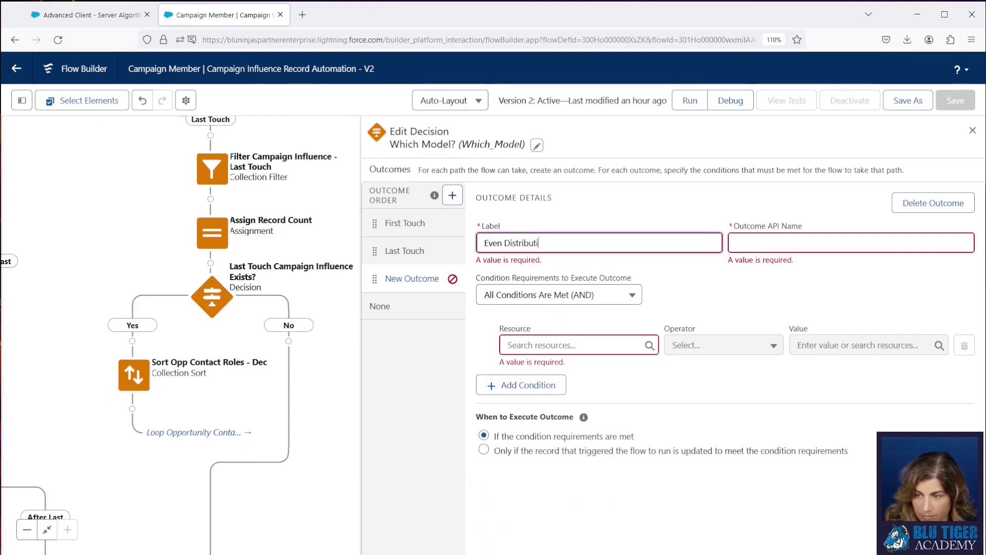
{"action": "key", "text": "ctrl+a"}
- Copy the Last Touch outcome's condition resource, the looped model's DeveloperName, into the Even Distribution outcome's condition
{"action": "left_click", "coordinate": [405, 250]}
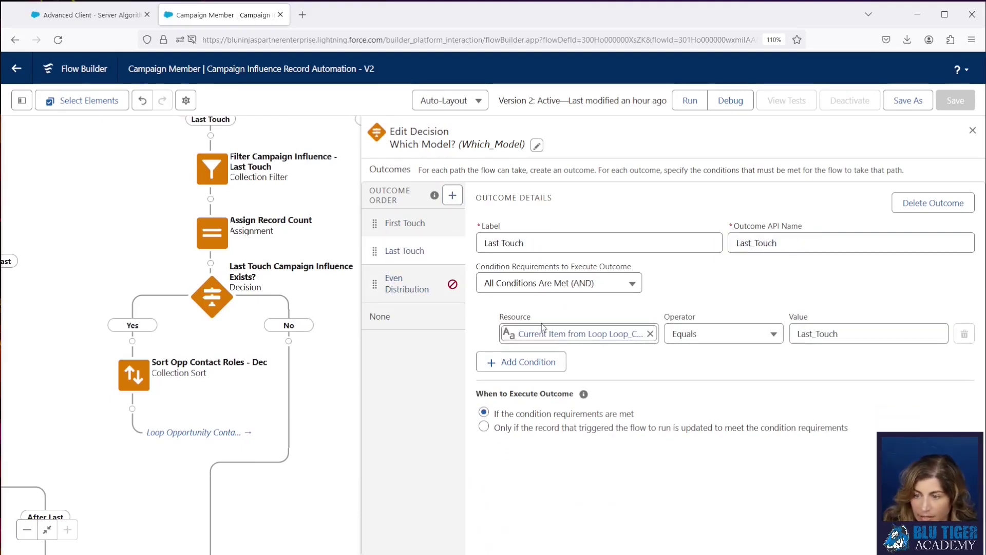
{"action": "left_click", "coordinate": [546, 335]}
{"action": "key", "text": "ctrl+a"}
{"action": "key", "text": "ctrl+c"}
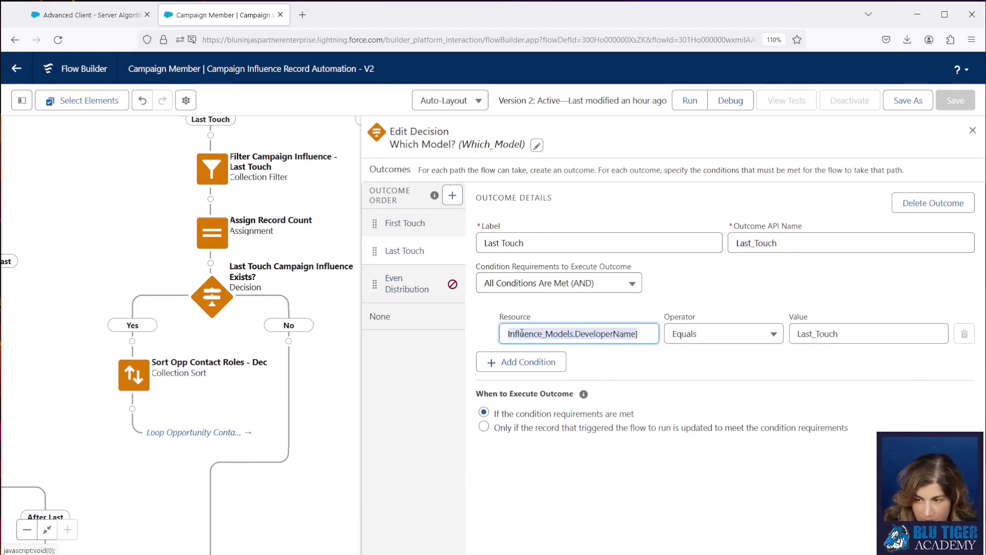
{"action": "left_click", "coordinate": [407, 283]}
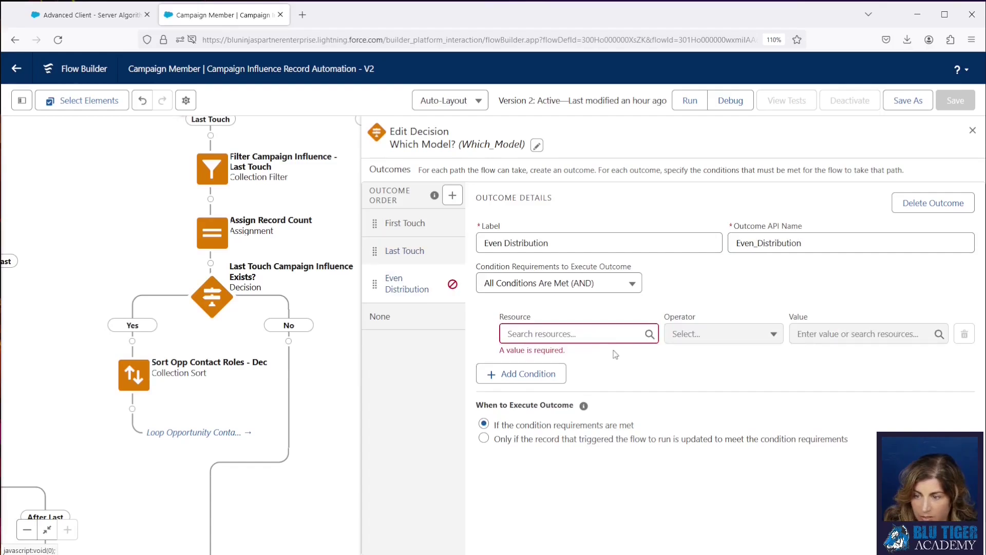
{"action": "left_click", "coordinate": [591, 336]}
{"action": "key", "text": "ctrl+v"}
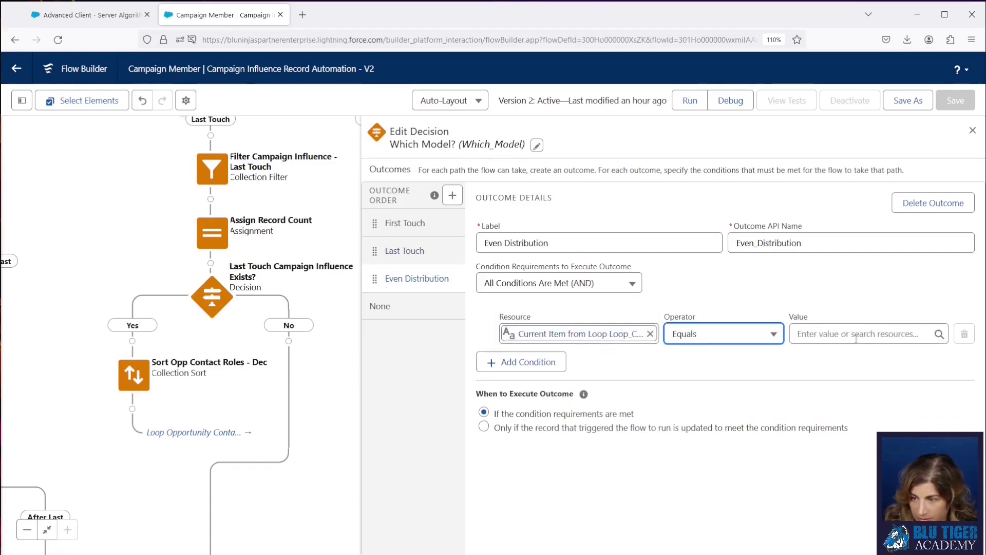
- Set the Even Distribution condition's value to Even_Distribution and close the "Which Model?" decision
{"action": "left_click", "coordinate": [870, 337]}
{"action": "type", "text": "Even_Di"}
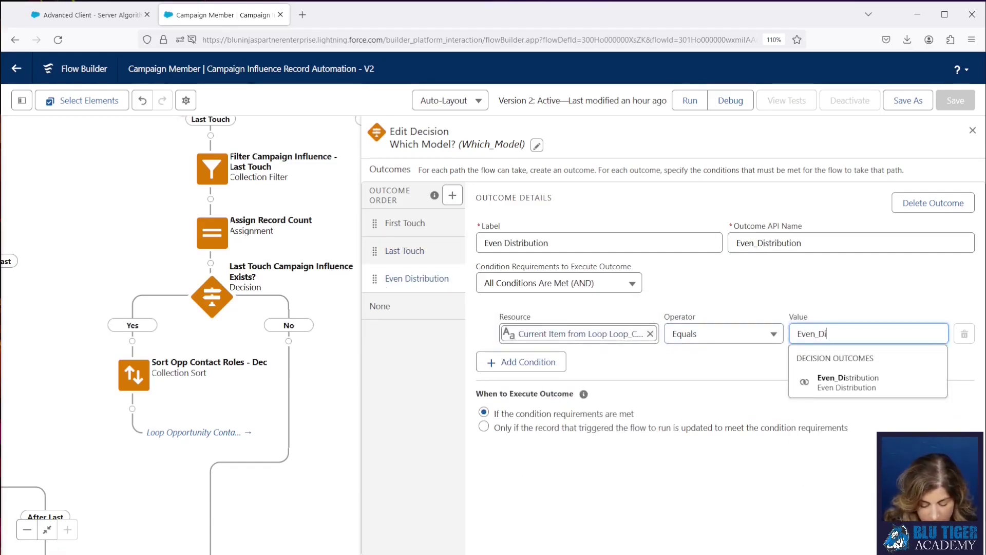
{"action": "type", "text": "st"}
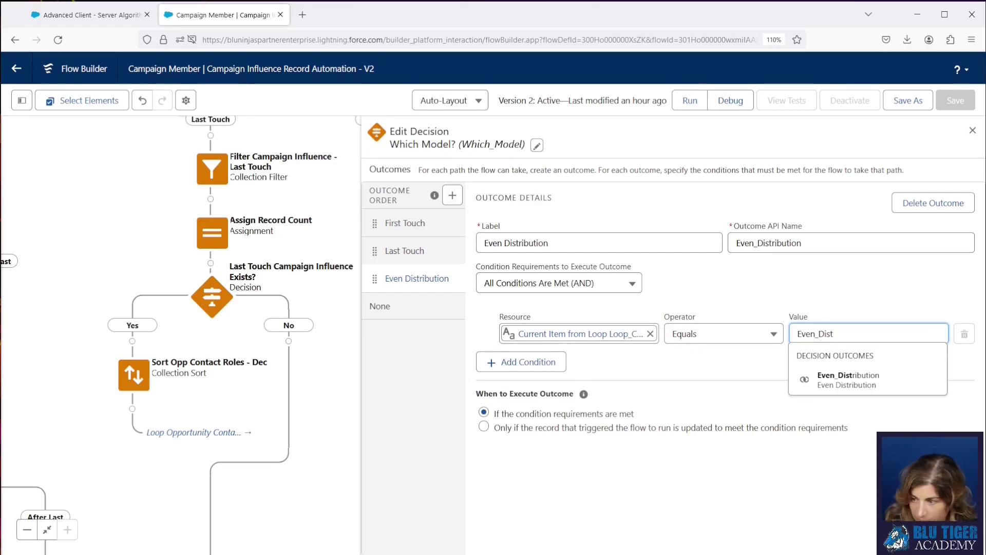
{"action": "type", "text": "ribution"}
{"action": "left_click", "coordinate": [766, 343]}
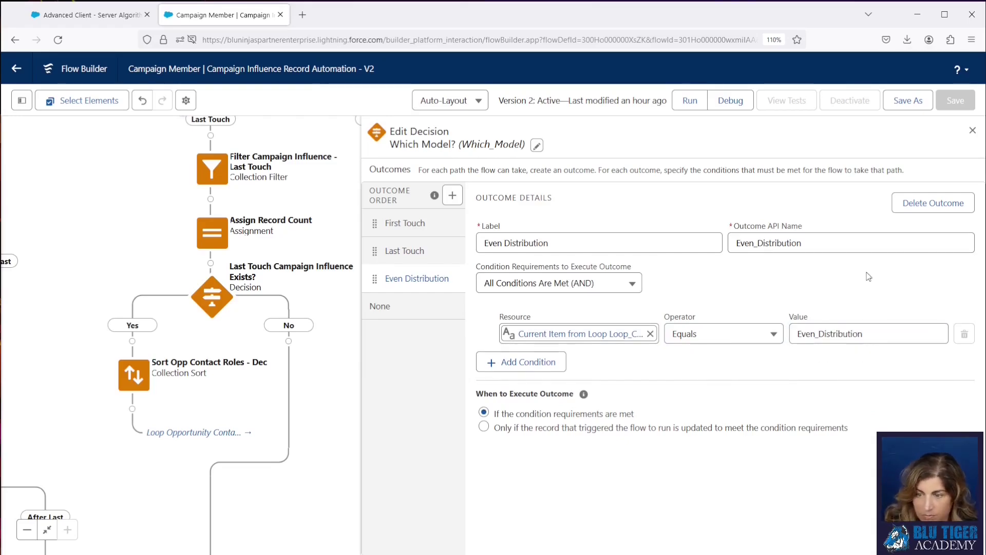
{"action": "left_click", "coordinate": [973, 130]}
- Connect the Even Distribution path to the existing "Loop Opportunity Contact Roles" element
{"action": "scroll", "coordinate": [613, 418], "scroll_direction": "down", "scroll_amount": 3}
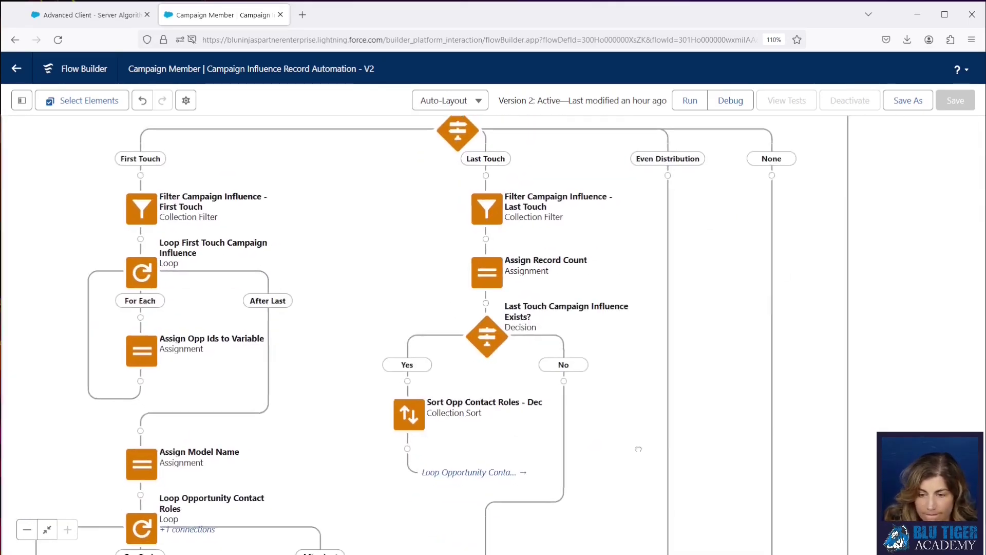
{"action": "left_click", "coordinate": [658, 137]}
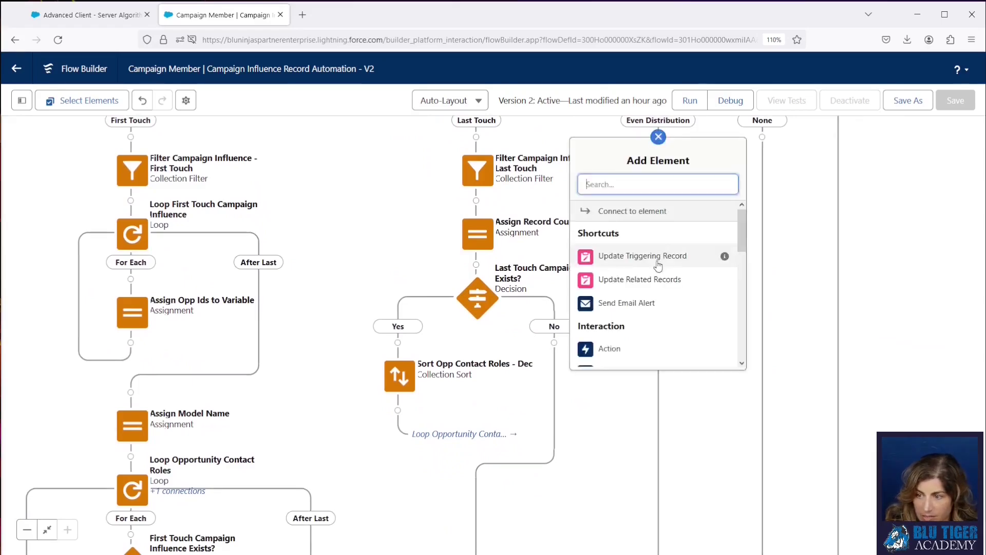
{"action": "left_click", "coordinate": [637, 211]}
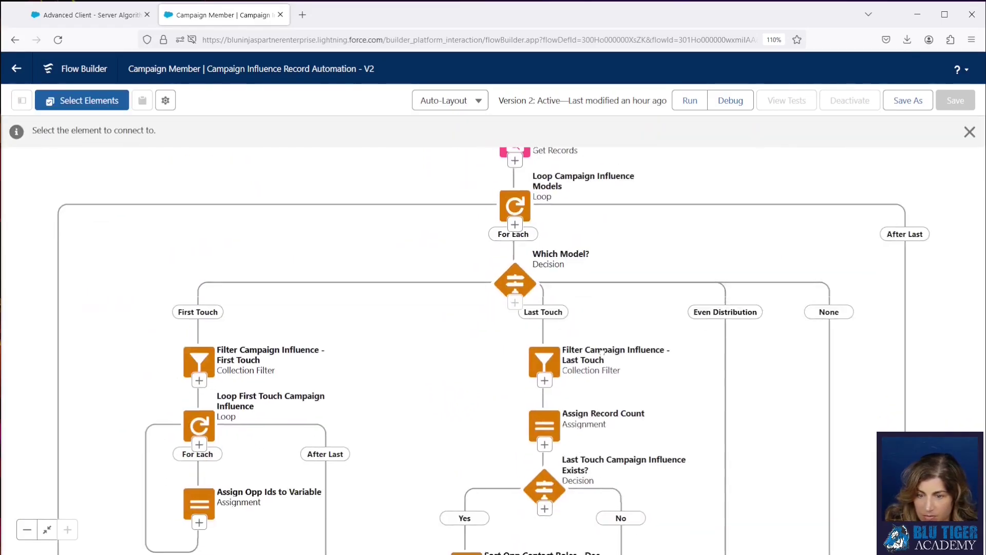
{"action": "scroll", "coordinate": [604, 352], "scroll_direction": "down", "scroll_amount": 4}
{"action": "scroll", "coordinate": [307, 466], "scroll_direction": "down", "scroll_amount": 1}
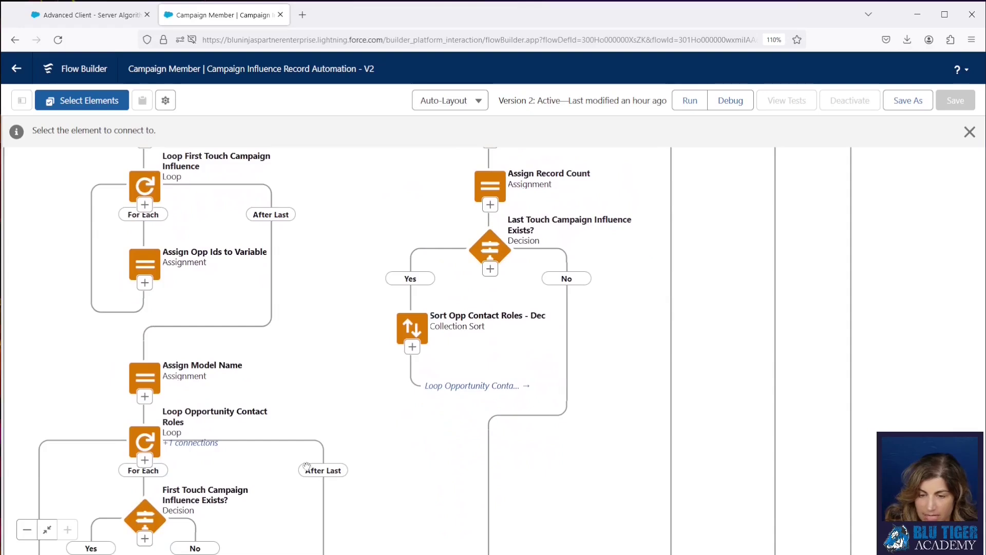
{"action": "left_click", "coordinate": [144, 447]}
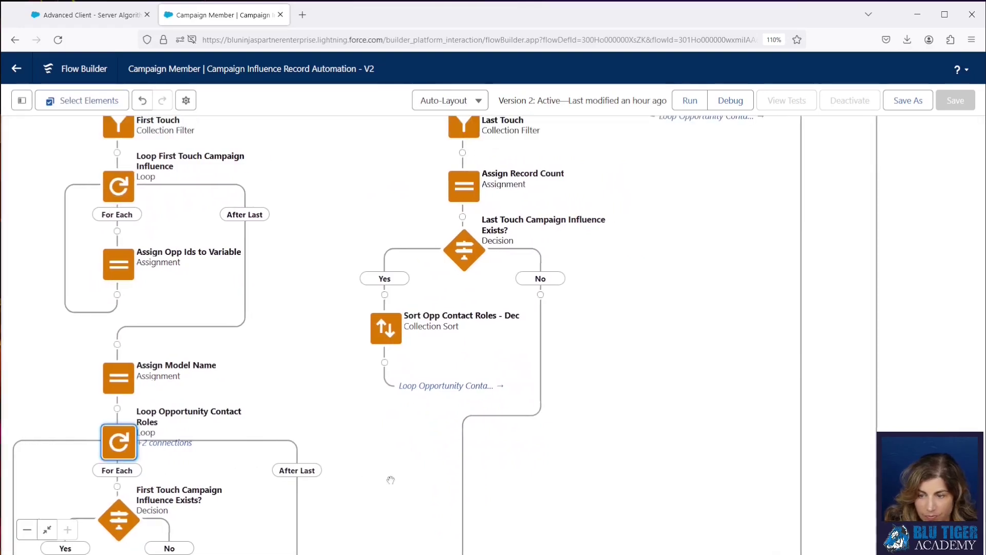
{"action": "left_click_drag", "start_coordinate": [627, 322], "coordinate": [632, 461]}
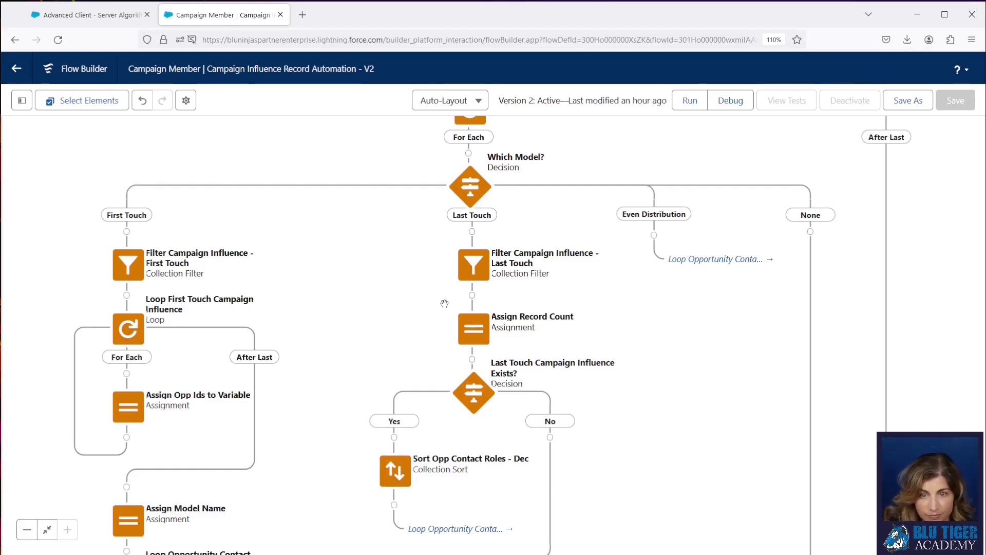
- Save the Campaign Member flow as a new version and activate that version
{"action": "left_click", "coordinate": [889, 105]}
{"action": "left_click", "coordinate": [720, 406]}
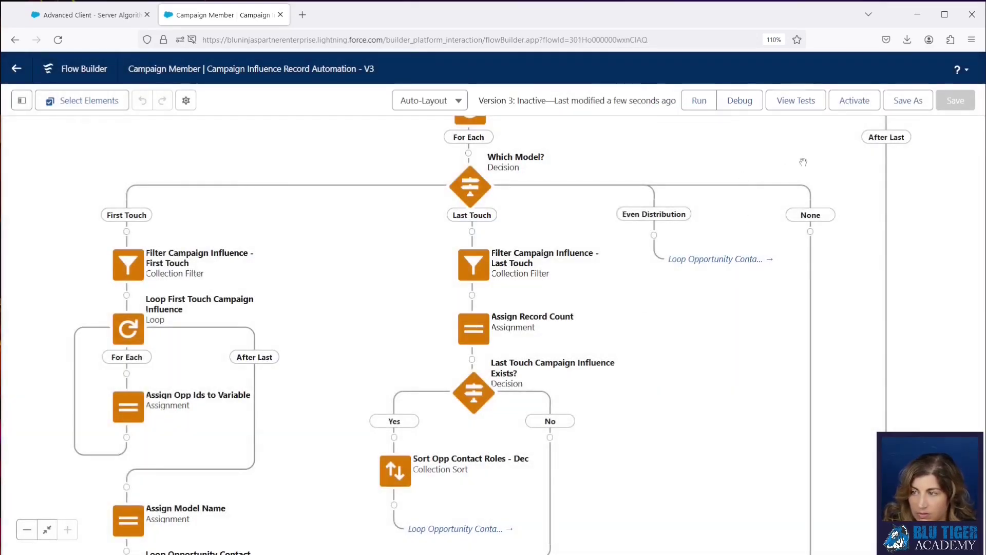
{"action": "left_click", "coordinate": [843, 108]}
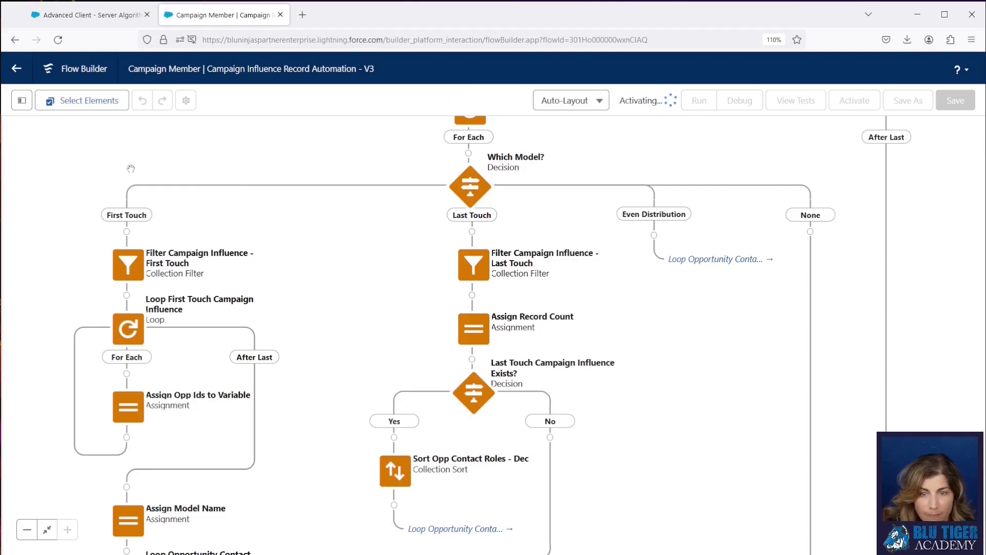
- Return to the list of flows and open version 2 of the Opportunity Contact Role | Deleted Master Flow for editing
{"action": "left_click", "coordinate": [17, 68]}
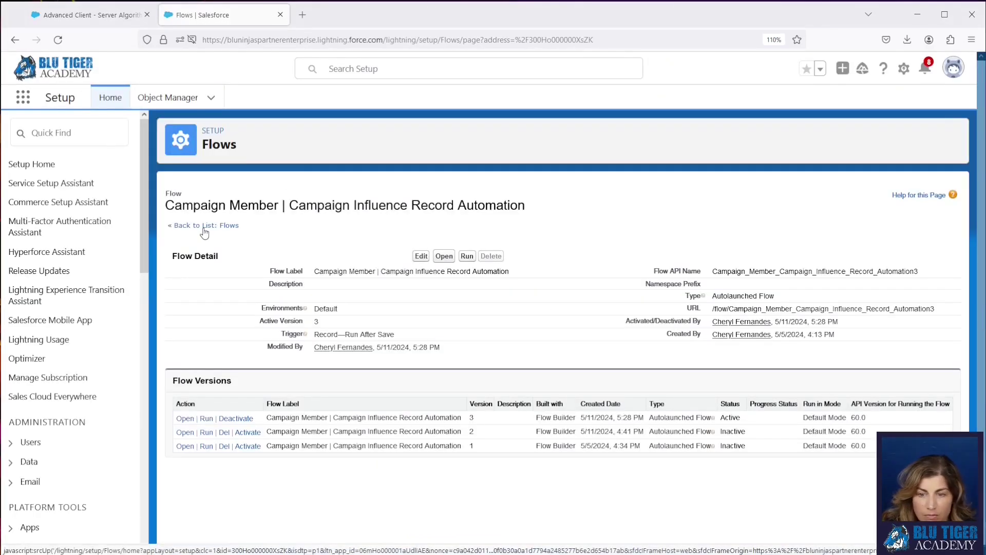
{"action": "left_click", "coordinate": [204, 229]}
{"action": "scroll", "coordinate": [579, 374], "scroll_direction": "down", "scroll_amount": 6}
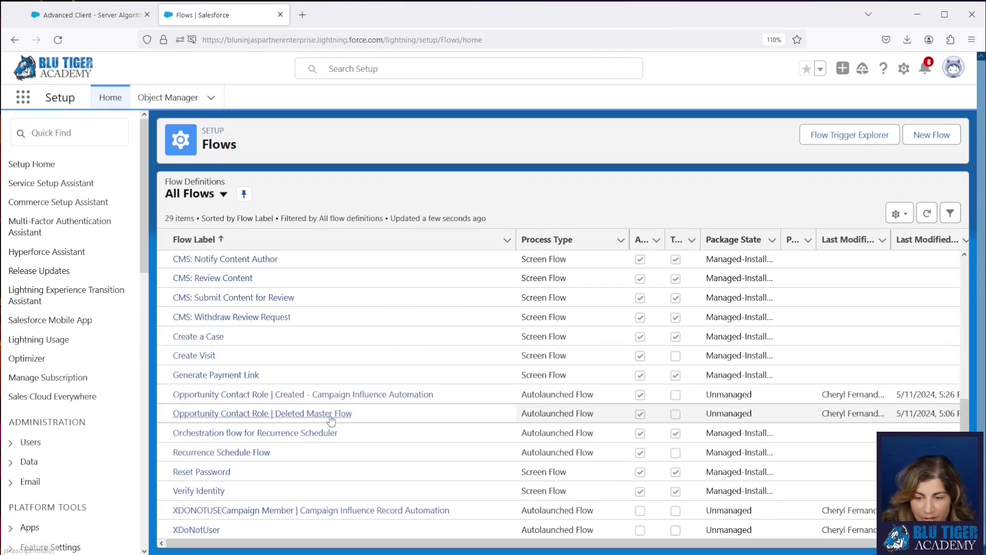
{"action": "left_click_drag", "start_coordinate": [737, 542], "coordinate": [786, 539]}
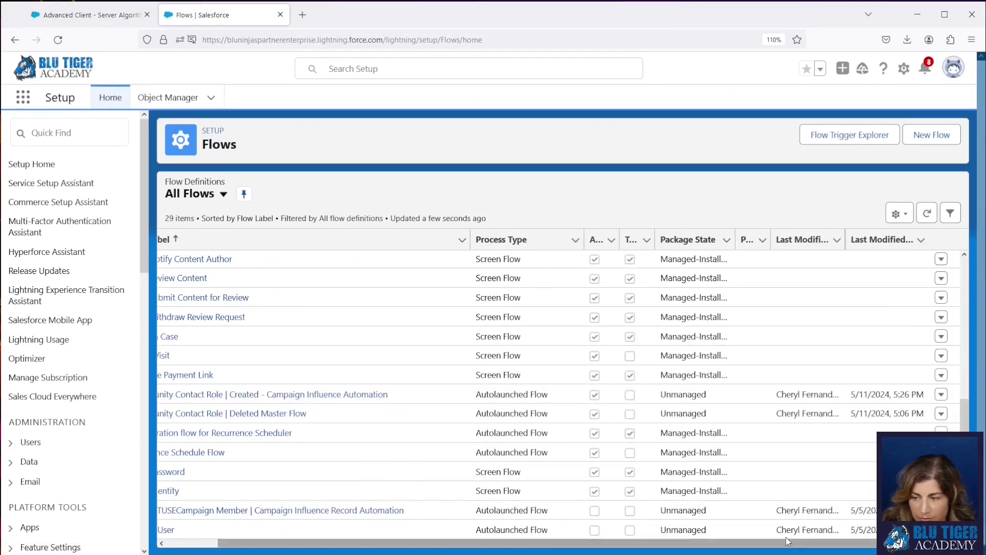
{"action": "left_click", "coordinate": [941, 414]}
{"action": "left_click", "coordinate": [919, 434]}
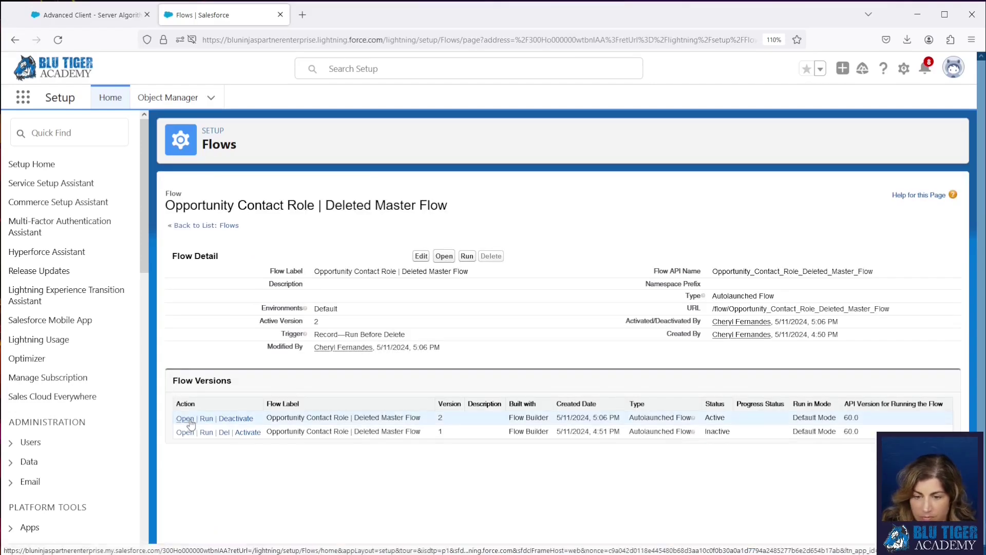
{"action": "left_click", "coordinate": [169, 363]}
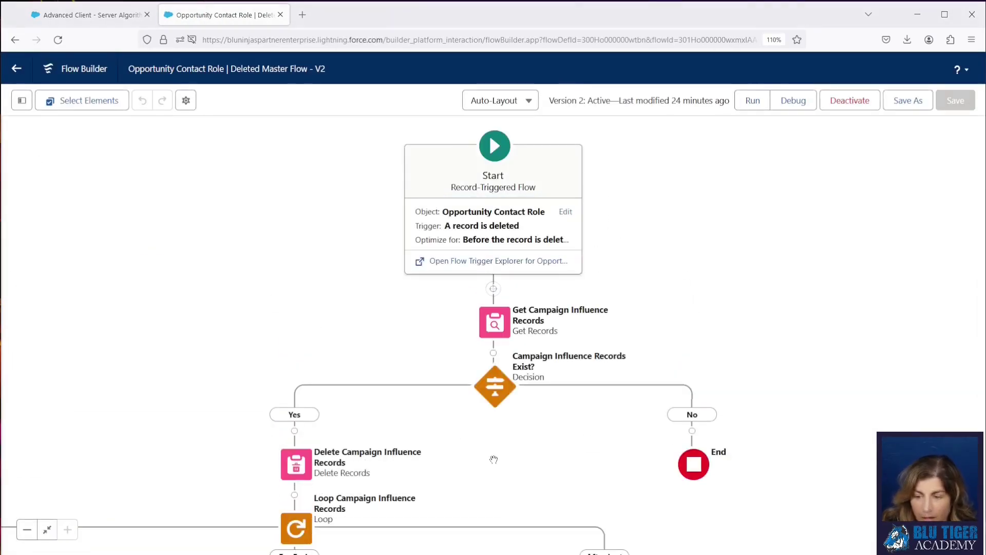
- Add an outcome labelled "Even Distribution" with API name Even_Distribution to the "Which Model?" decision of the Deleted Master Flow
{"action": "scroll", "coordinate": [545, 502], "scroll_direction": "down", "scroll_amount": 6}
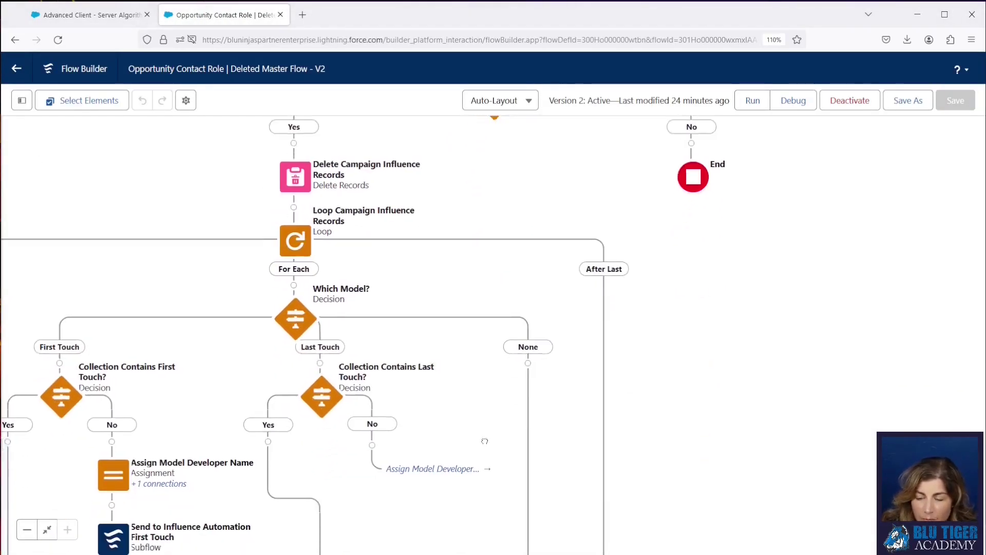
{"action": "double_click", "coordinate": [297, 305]}
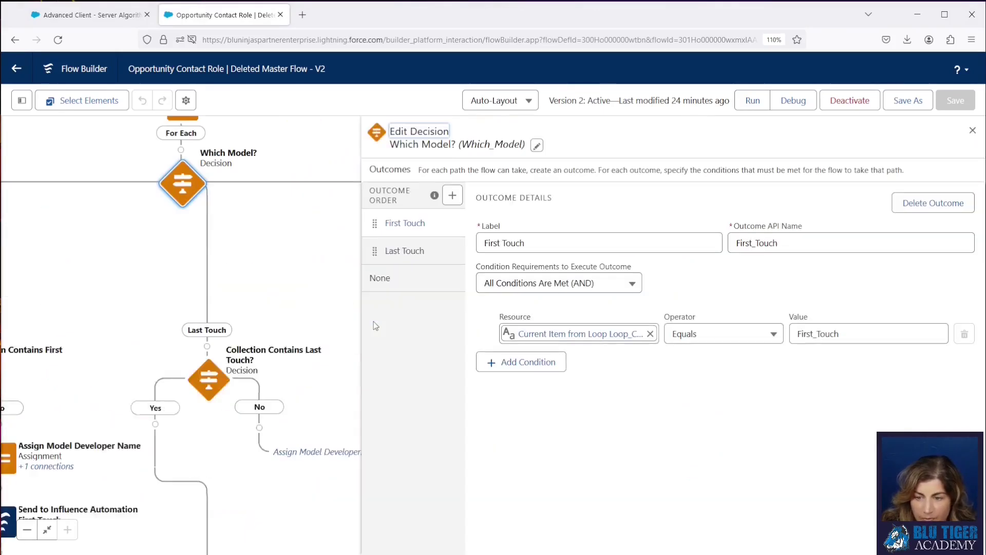
{"action": "left_click", "coordinate": [452, 196]}
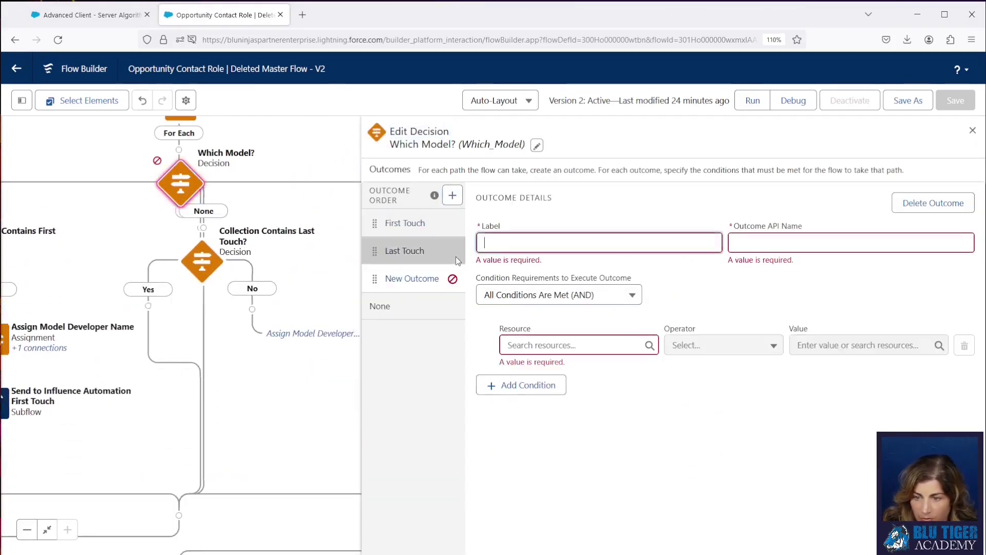
{"action": "type", "text": "Even Distrib"}
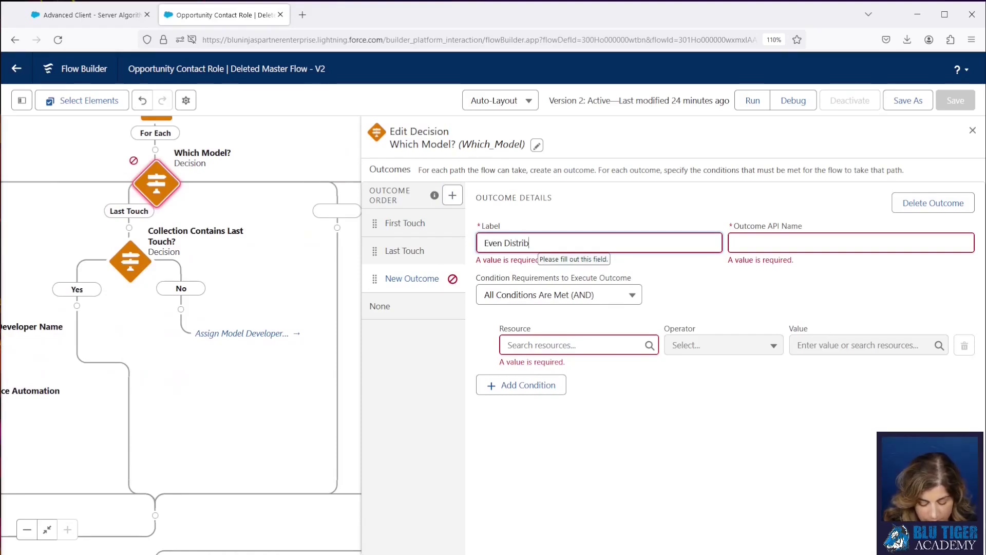
{"action": "type", "text": "ution"}
{"action": "key", "text": "Tab"}
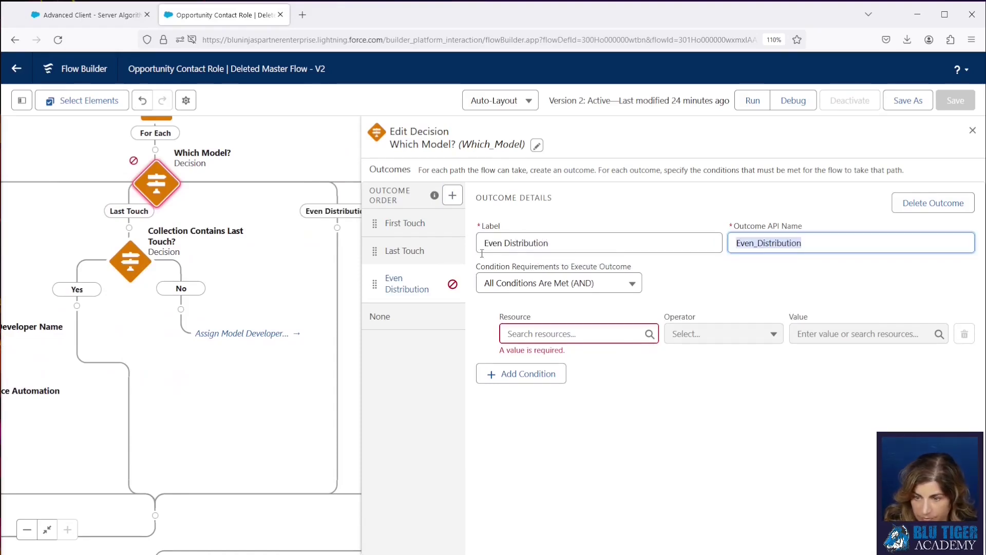
- Copy the Last Touch outcome's Model.DeveloperName resource into the condition of the Even Distribution outcome
{"action": "left_click", "coordinate": [404, 251]}
{"action": "left_click", "coordinate": [579, 334]}
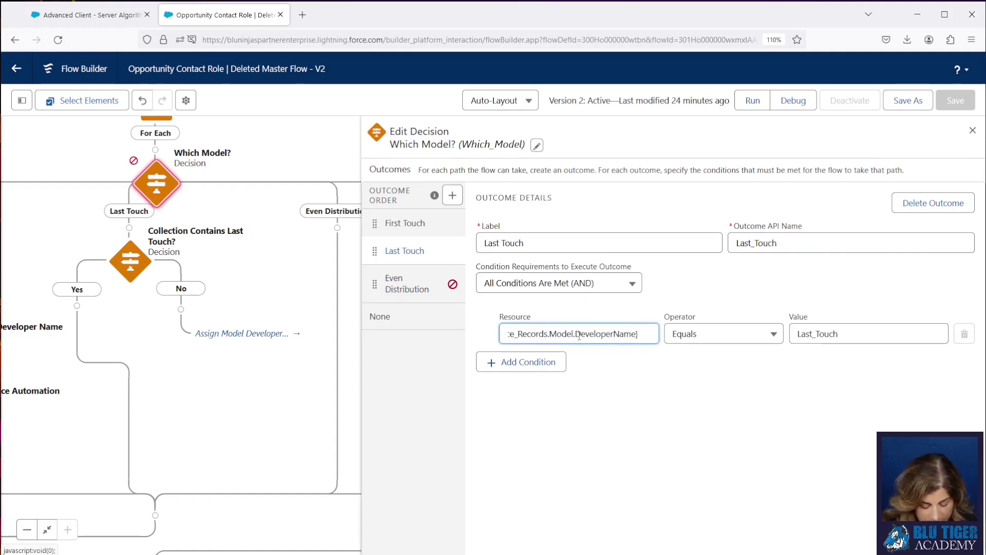
{"action": "left_click", "coordinate": [426, 285]}
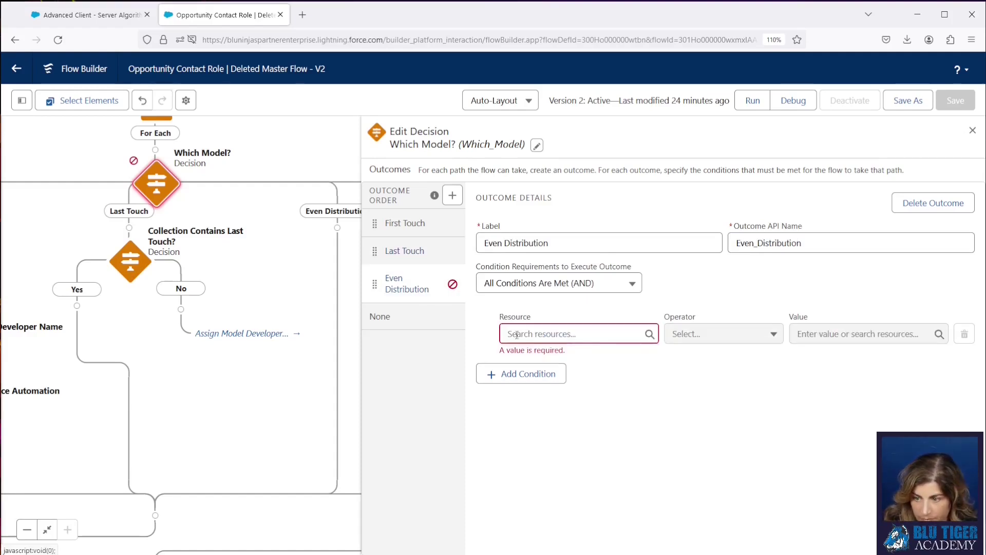
{"action": "left_click", "coordinate": [541, 340]}
{"action": "key", "text": "ctrl+v"}
- Complete the Even Distribution condition with the operator Equals and the value Even_Distribution, and close the decision
{"action": "left_click", "coordinate": [716, 340]}
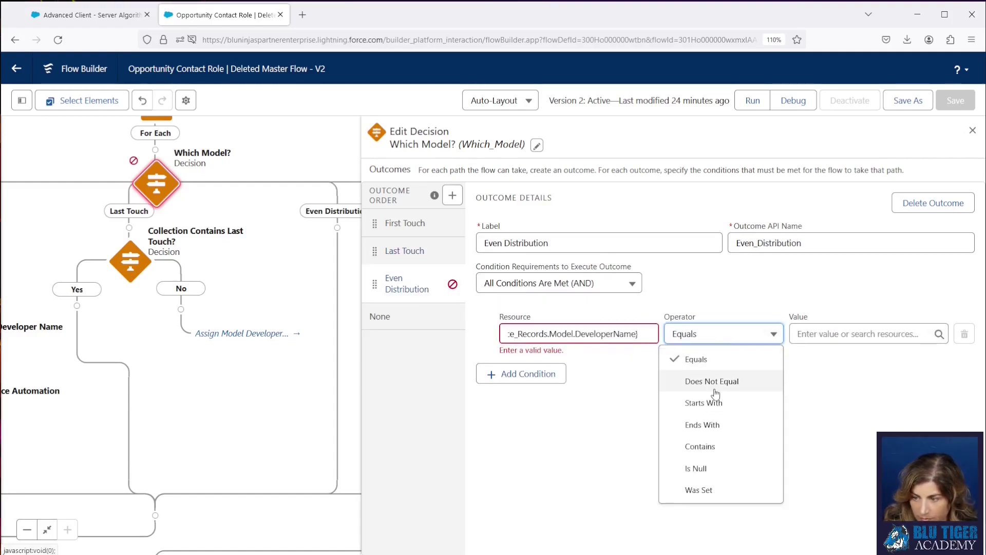
{"action": "left_click", "coordinate": [710, 360]}
{"action": "left_click", "coordinate": [820, 335]}
{"action": "type", "text": "Eve"}
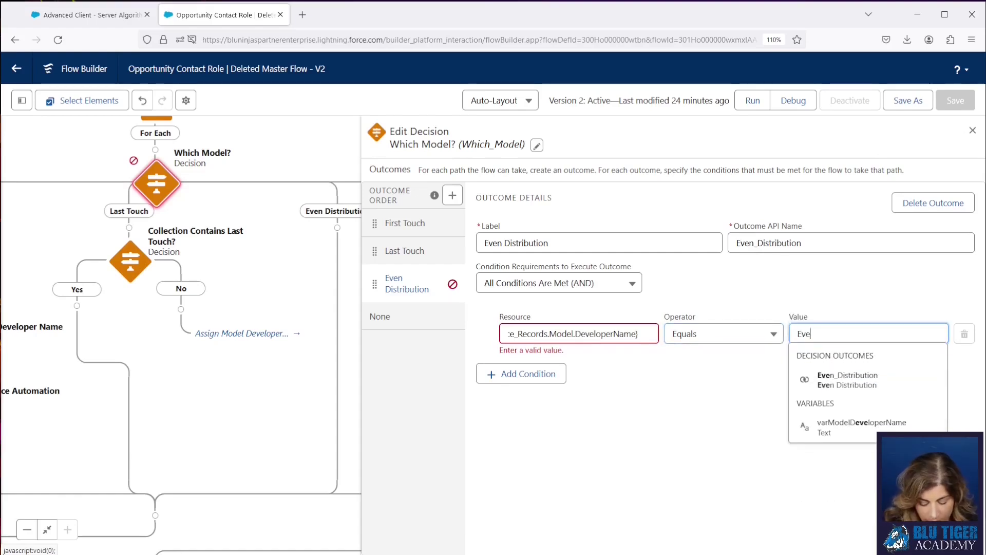
{"action": "type", "text": "n_Distribution"}
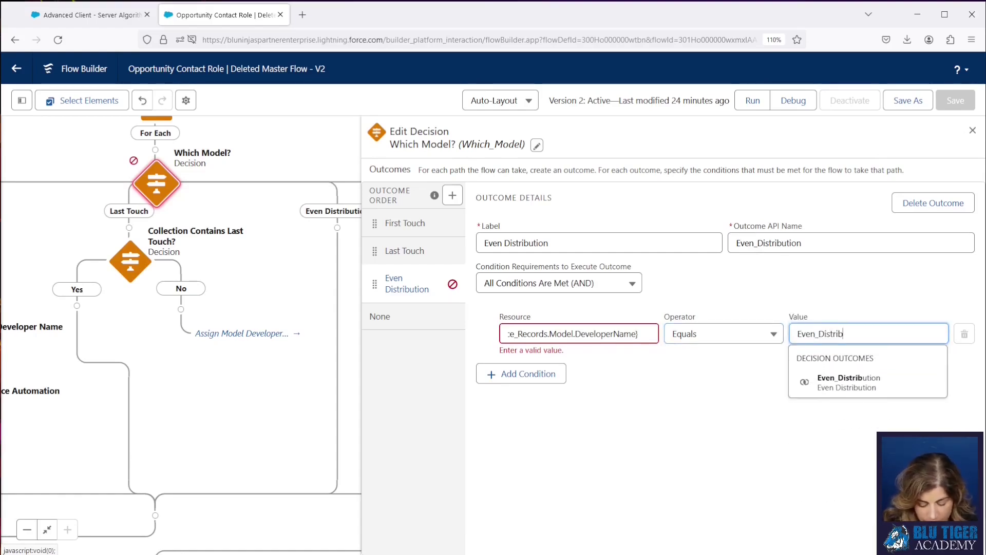
{"action": "left_click", "coordinate": [737, 287]}
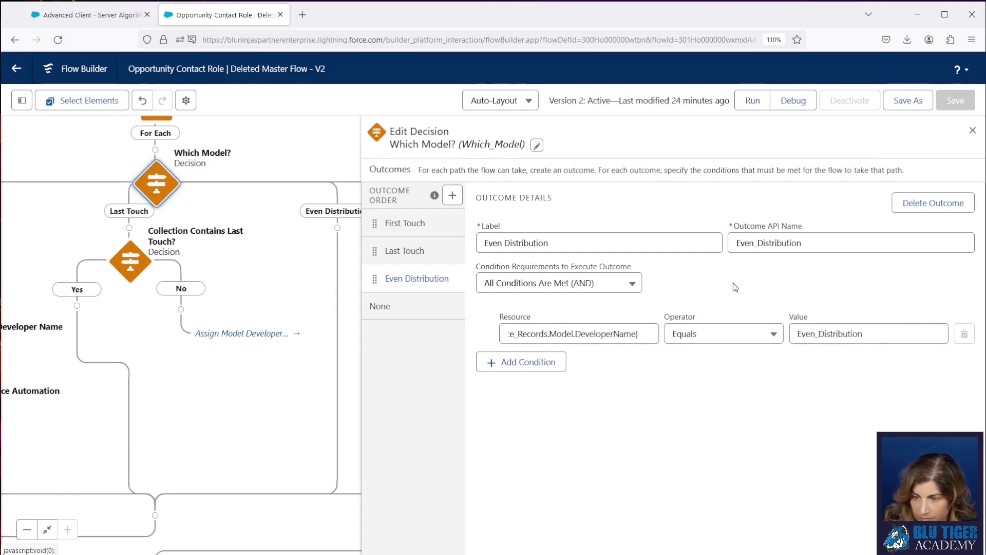
{"action": "left_click", "coordinate": [973, 130]}
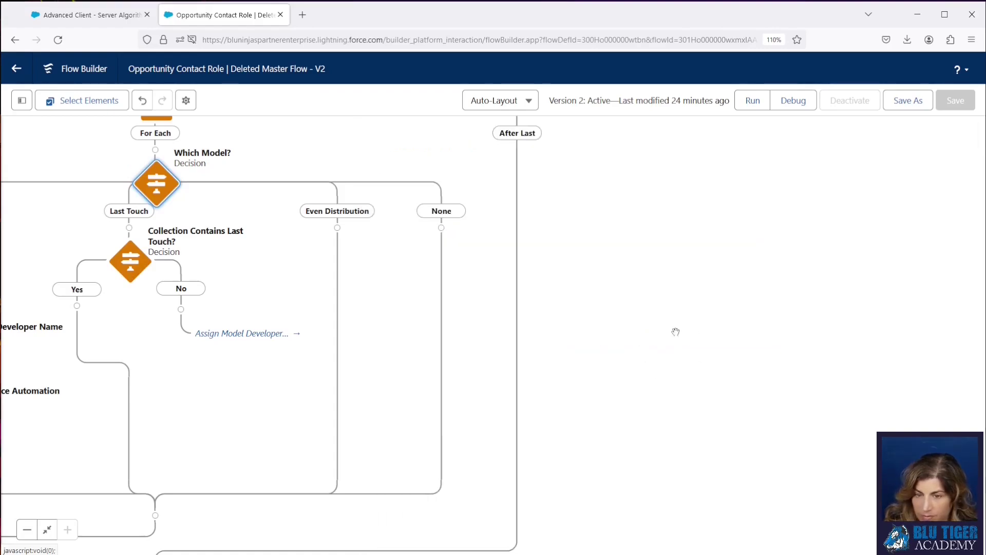
{"action": "left_click_drag", "start_coordinate": [456, 298], "coordinate": [702, 327]}
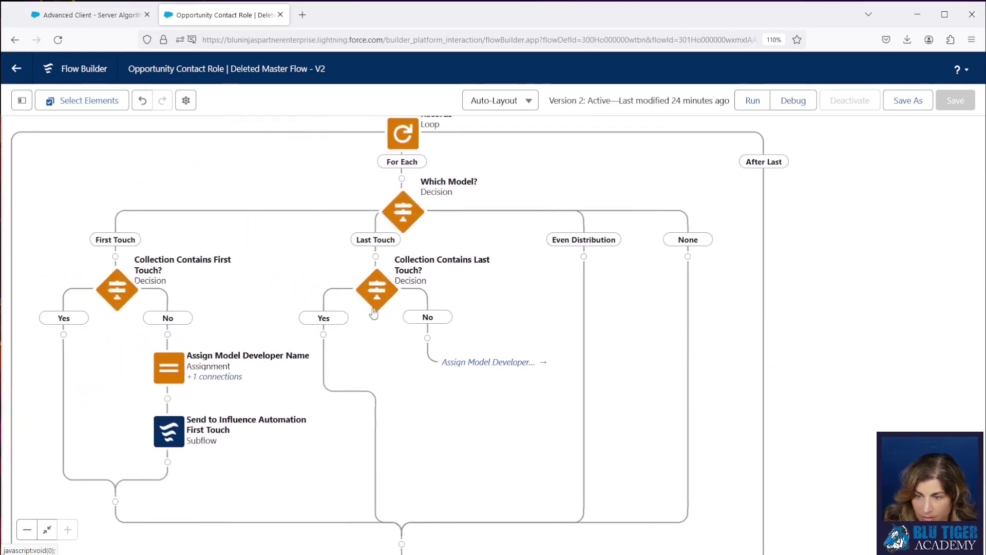
{"action": "left_click_drag", "start_coordinate": [454, 279], "coordinate": [436, 360]}
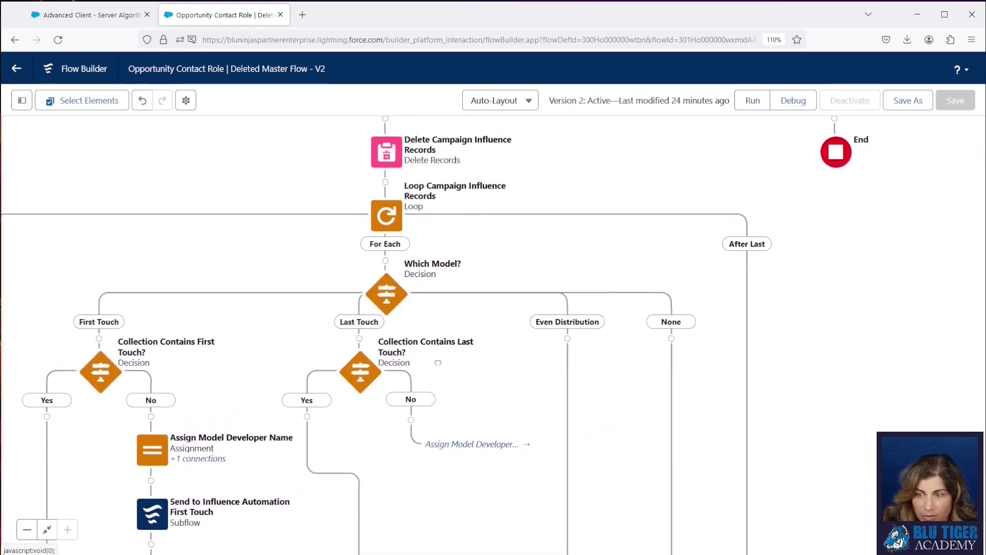
{"action": "left_click_drag", "start_coordinate": [548, 271], "coordinate": [531, 346]}
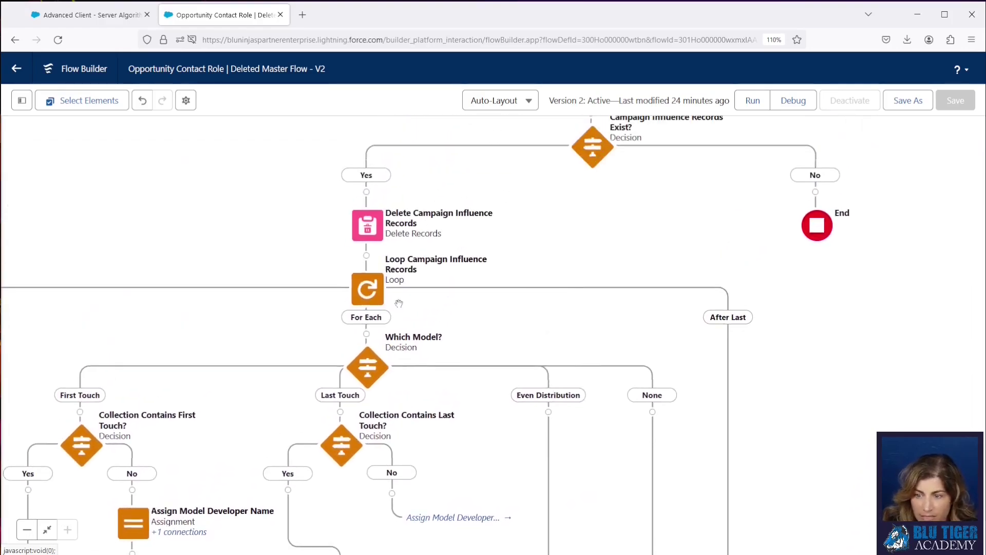
- Copy the "Collection Contains Last Touch?" decision and paste it into the Even Distribution path
{"action": "left_click_drag", "start_coordinate": [539, 246], "coordinate": [481, 318]}
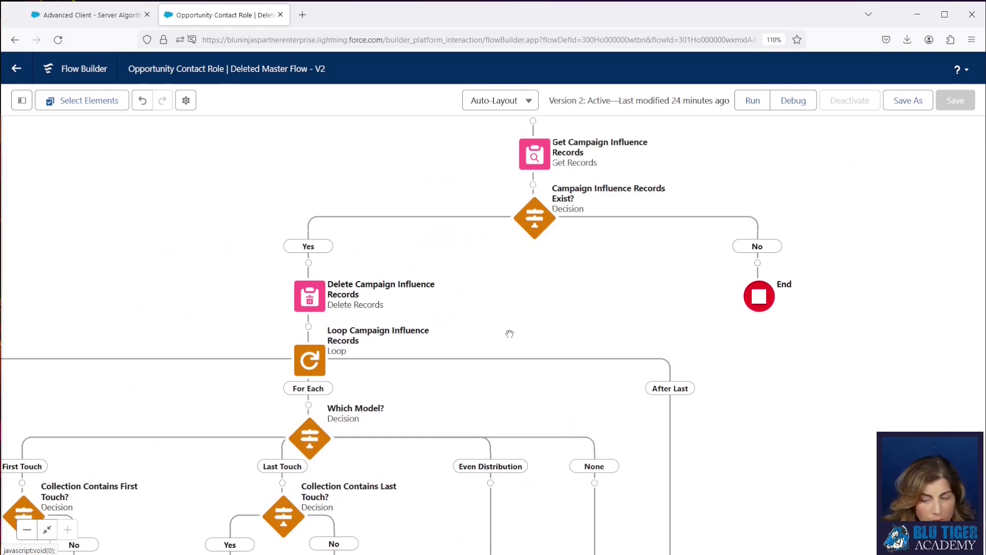
{"action": "left_click_drag", "start_coordinate": [404, 515], "coordinate": [396, 339]}
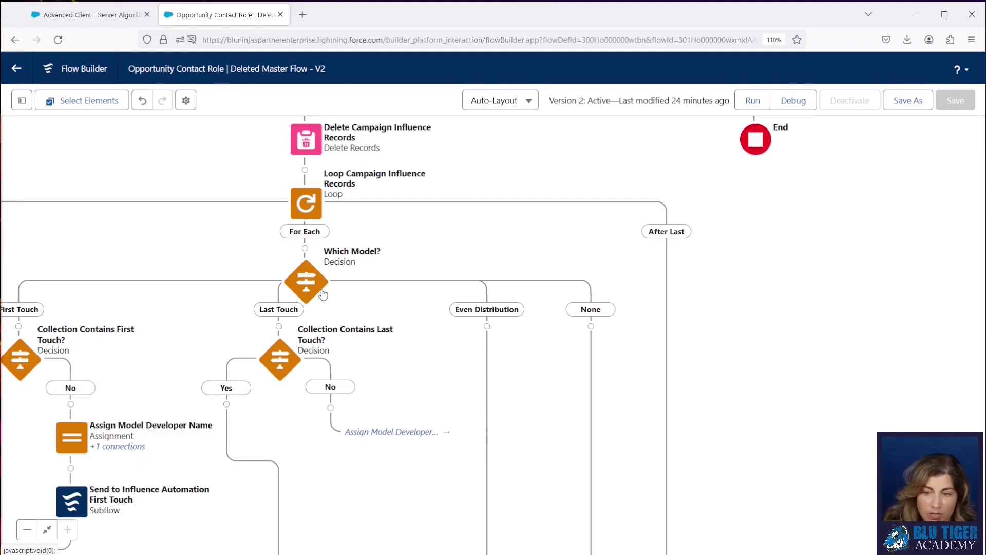
{"action": "left_click_drag", "start_coordinate": [291, 445], "coordinate": [305, 314]}
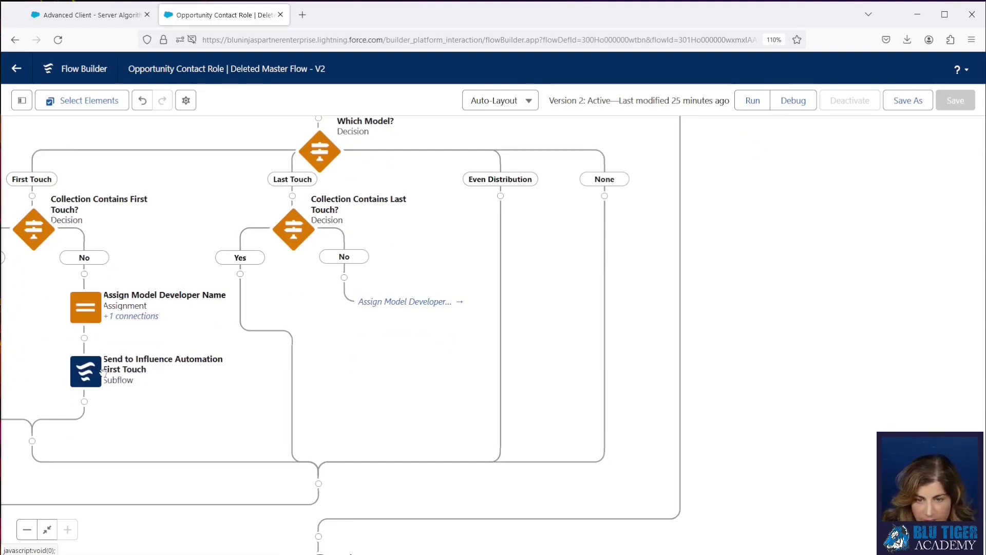
{"action": "left_click_drag", "start_coordinate": [509, 259], "coordinate": [473, 336]}
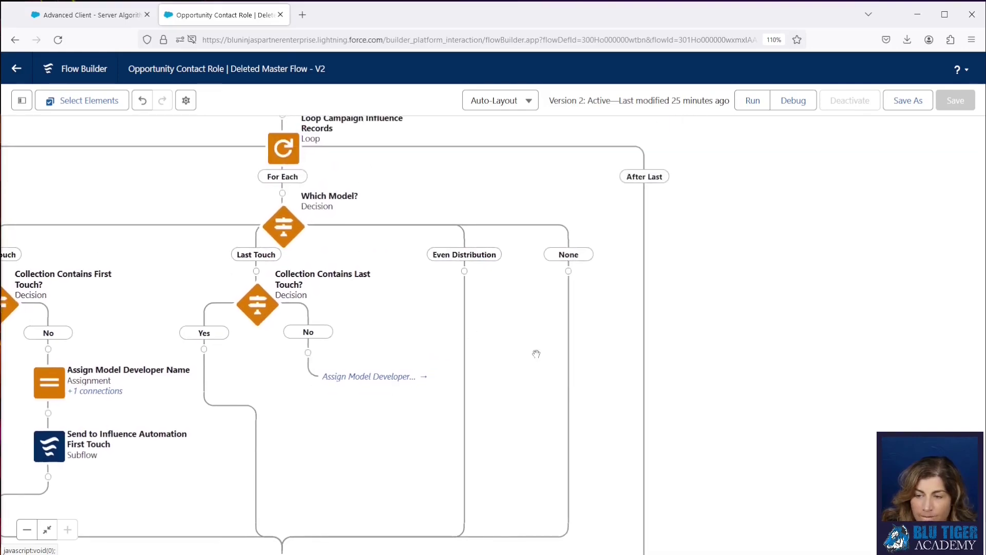
{"action": "left_click", "coordinate": [258, 311]}
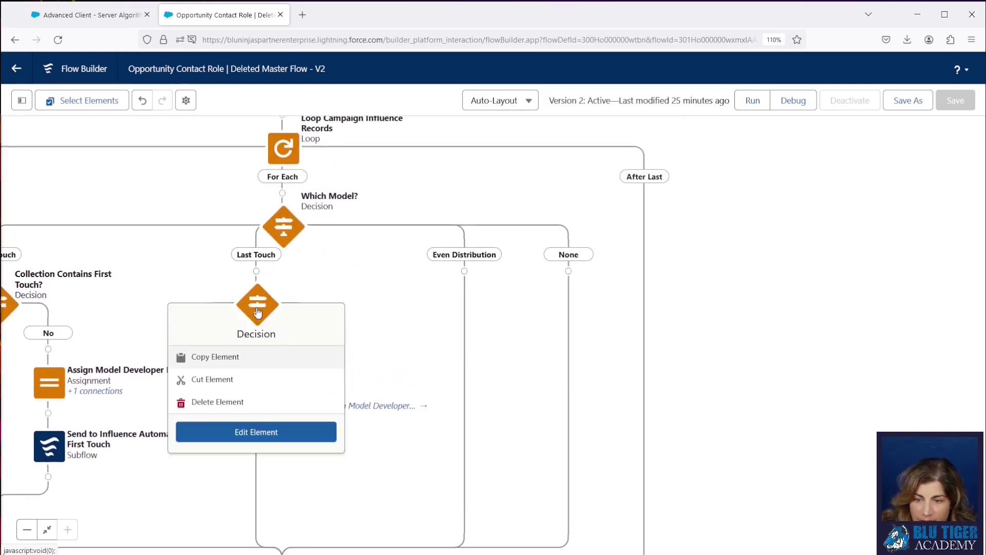
{"action": "left_click", "coordinate": [230, 356]}
{"action": "left_click", "coordinate": [464, 271]}
{"action": "left_click", "coordinate": [451, 366]}
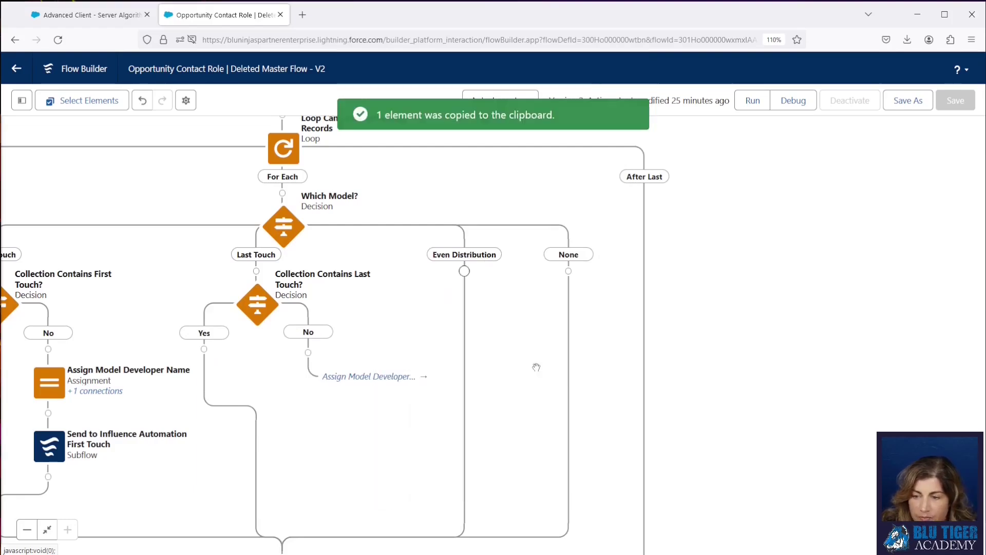
- Relabel the pasted decision "Collection Contains Even Distribution?" with API name Collection_Contains_Even_Distribution
{"action": "left_click", "coordinate": [440, 307]}
{"action": "left_click", "coordinate": [438, 432]}
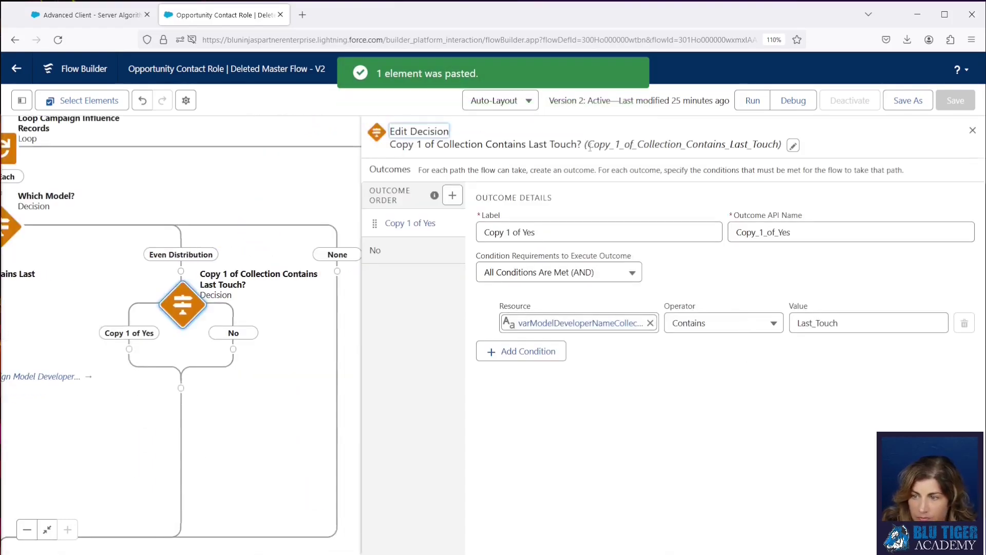
{"action": "left_click", "coordinate": [793, 145]}
{"action": "left_click_drag", "start_coordinate": [417, 192], "coordinate": [376, 192]}
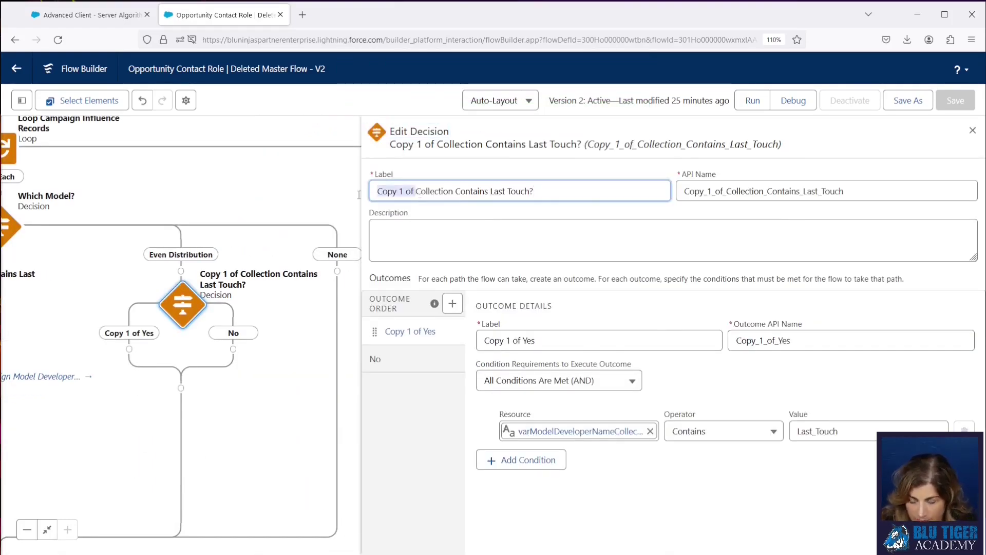
{"action": "key", "text": "BackSpace"}
{"action": "left_click_drag", "start_coordinate": [495, 191], "coordinate": [451, 191]}
{"action": "type", "text": "Even Distribution"}
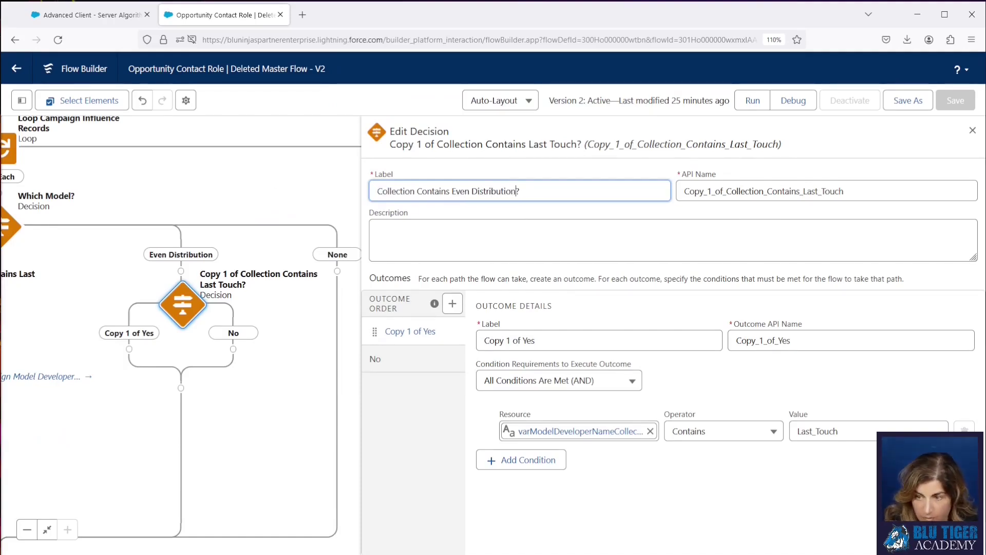
{"action": "key", "text": "Tab"}
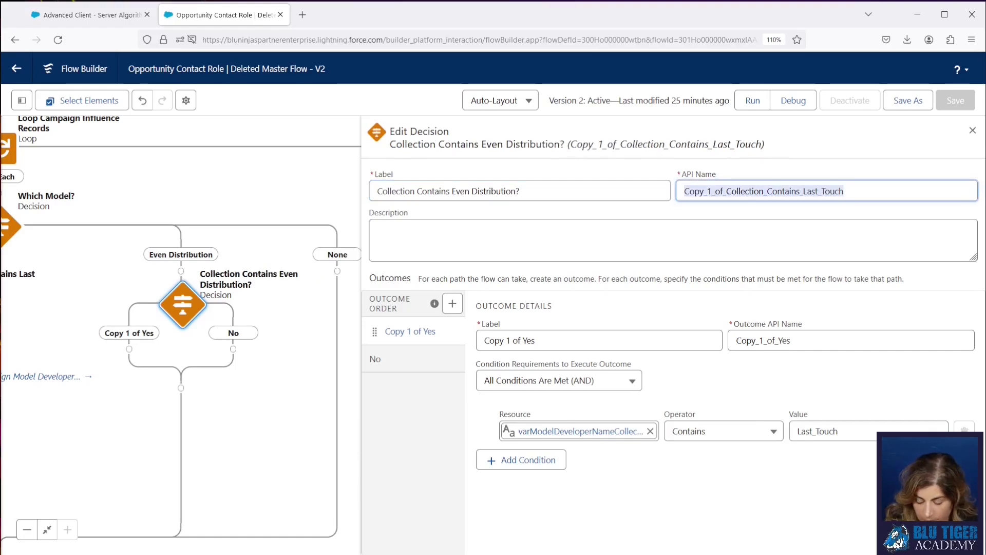
{"action": "key", "text": "BackSpace"}
{"action": "key", "text": "shift+Tab"}
{"action": "key", "text": "Tab"}
- Rename the decision's copied outcome to "Yes" with API name Yes_ContainEvenDist
{"action": "triple_click", "coordinate": [559, 340]}
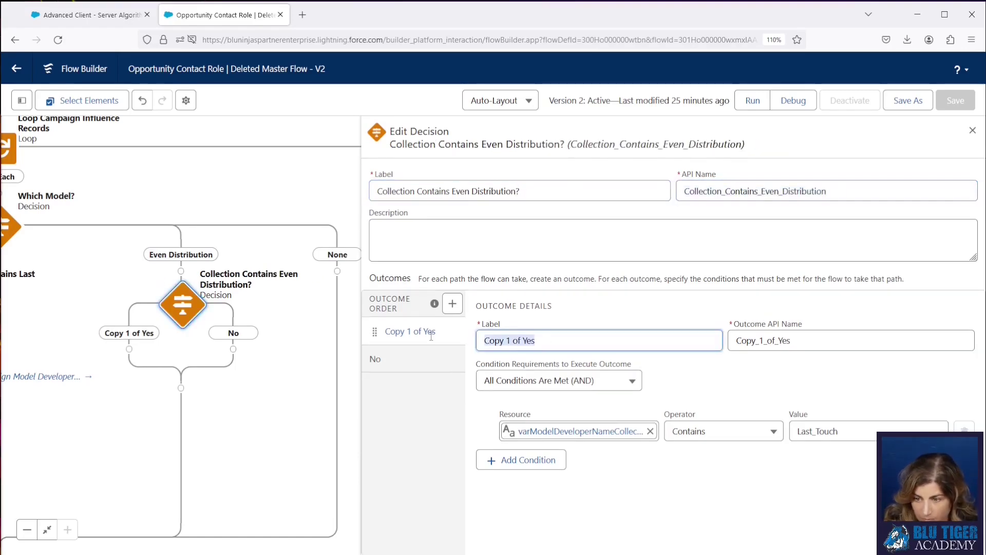
{"action": "type", "text": "Yes"}
{"action": "key", "text": "Tab"}
{"action": "type", "text": "Yes"}
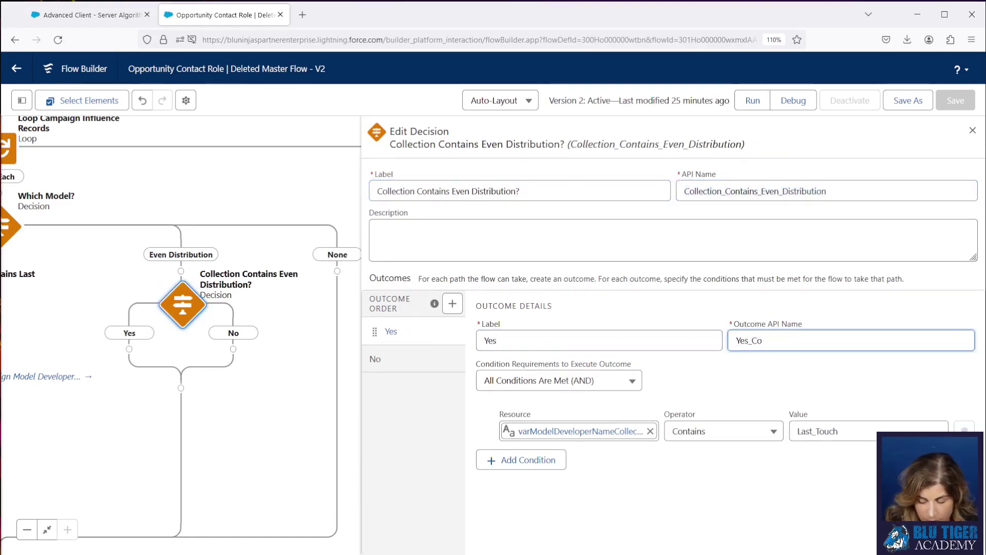
{"action": "type", "text": "_ContainEvenDist"}
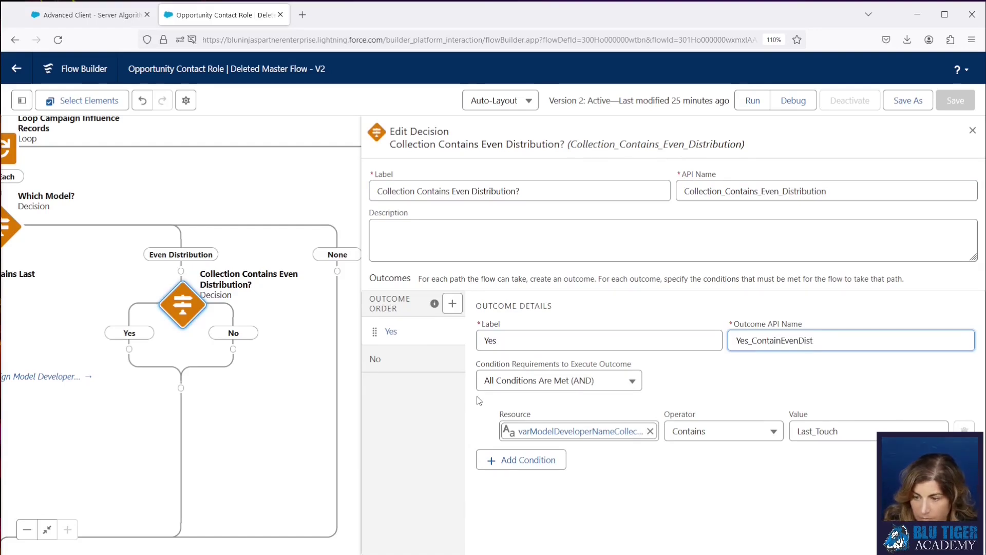
- Set the Yes outcome's condition value to Even_Distribution and close the decision
{"action": "left_click", "coordinate": [802, 431]}
{"action": "triple_click", "coordinate": [801, 431]}
{"action": "type", "text": "Even_Distr"}
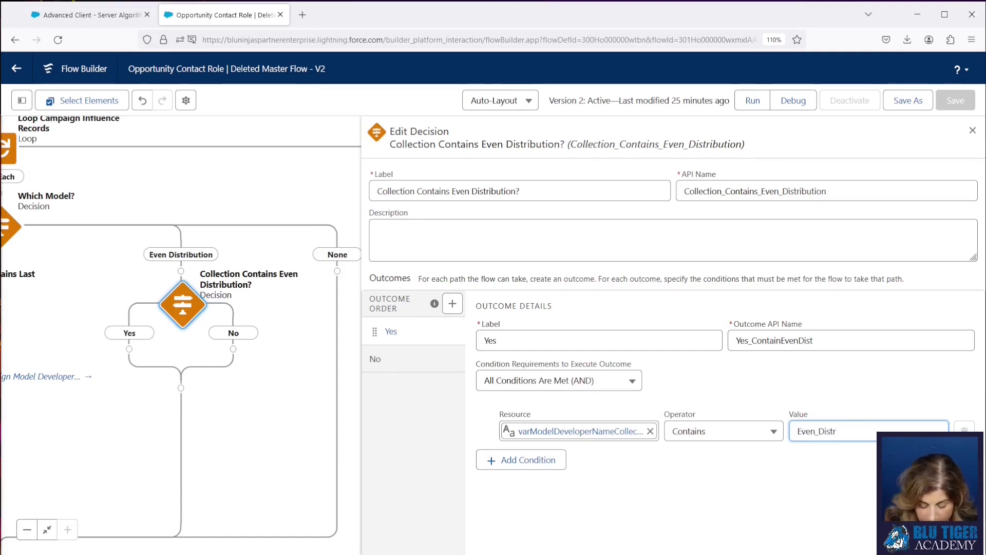
{"action": "type", "text": "ibution"}
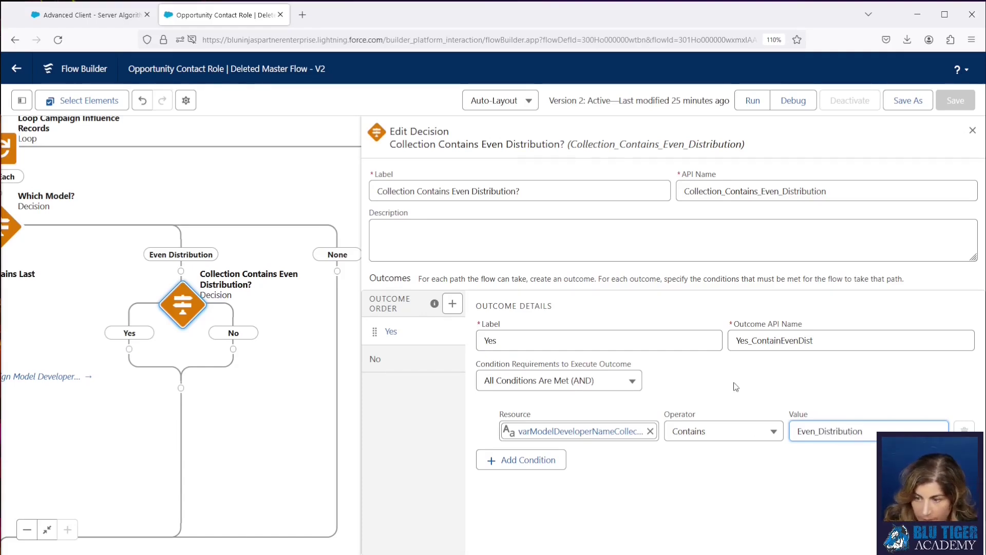
{"action": "left_click", "coordinate": [675, 380]}
{"action": "left_click_drag", "start_coordinate": [282, 392], "coordinate": [322, 394]}
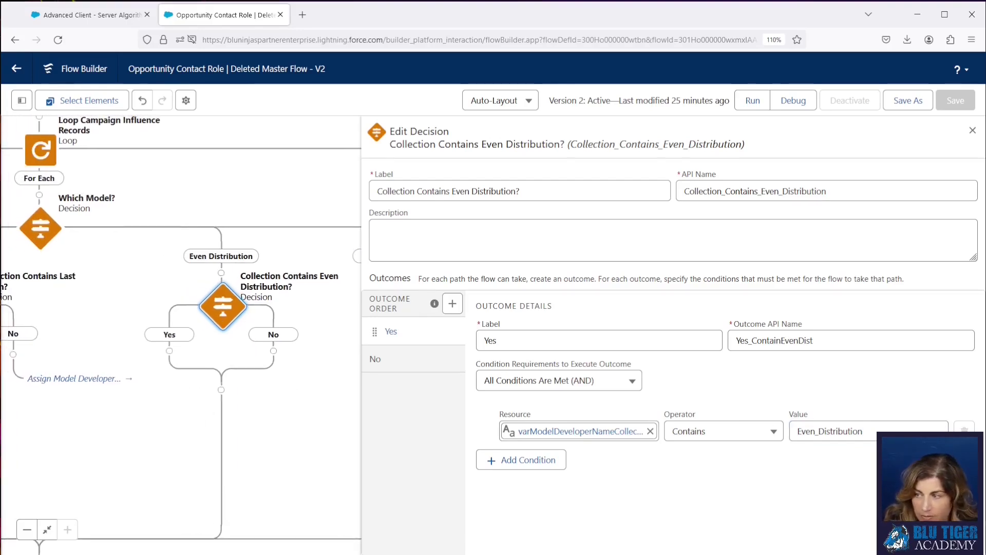
{"action": "left_click", "coordinate": [972, 131]}
- Connect the No path of "Collection Contains Even Distribution?" to the existing Assign Model Developer Name assignment
{"action": "left_click_drag", "start_coordinate": [575, 341], "coordinate": [863, 330]}
{"action": "left_click_drag", "start_coordinate": [633, 371], "coordinate": [712, 375]}
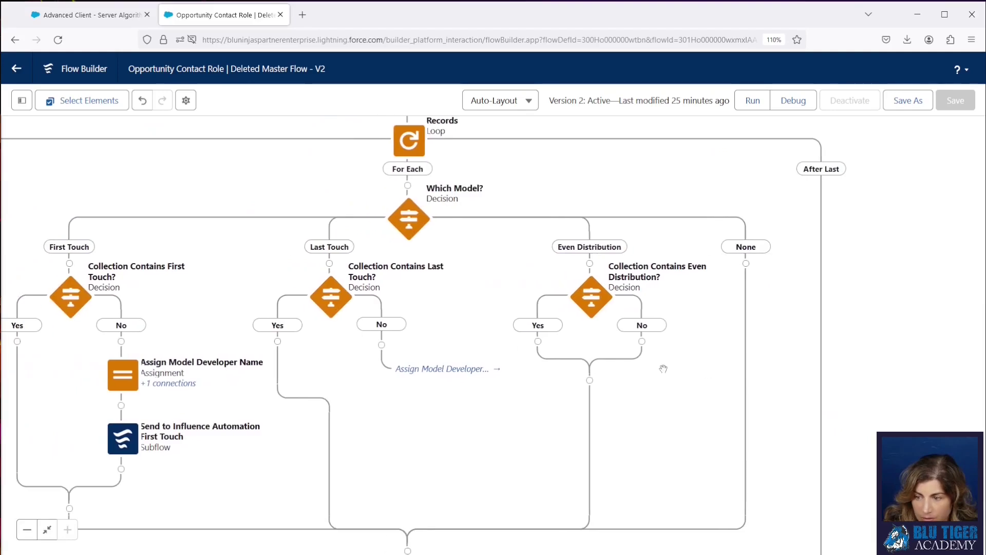
{"action": "left_click", "coordinate": [642, 342]}
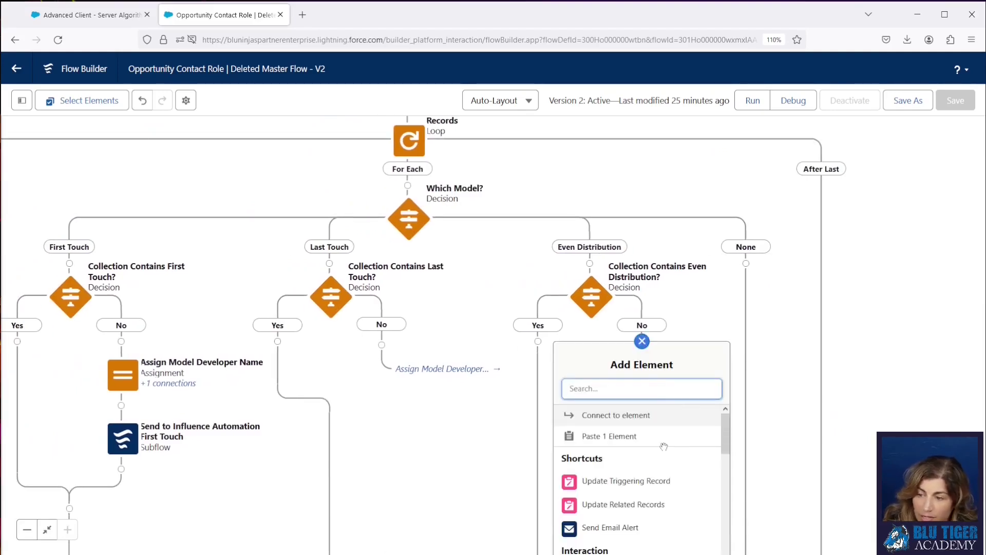
{"action": "left_click", "coordinate": [661, 418]}
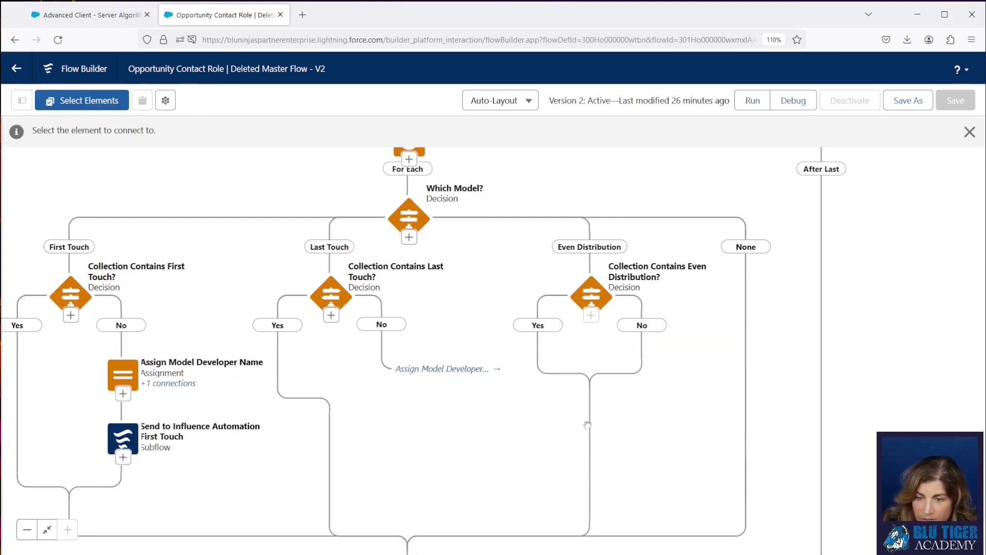
{"action": "left_click", "coordinate": [123, 388]}
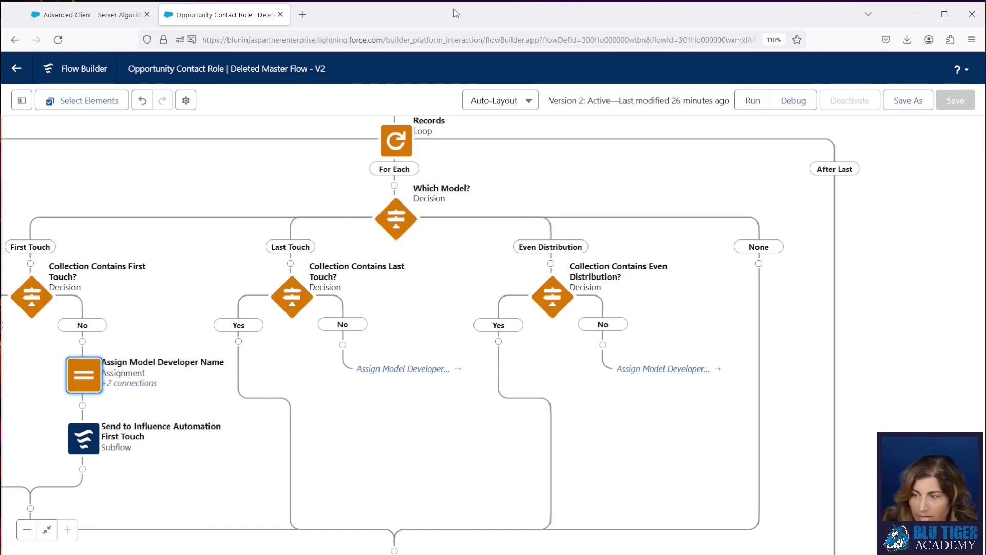
- Save the Deleted Master Flow as a new version and activate it
{"action": "left_click", "coordinate": [905, 101]}
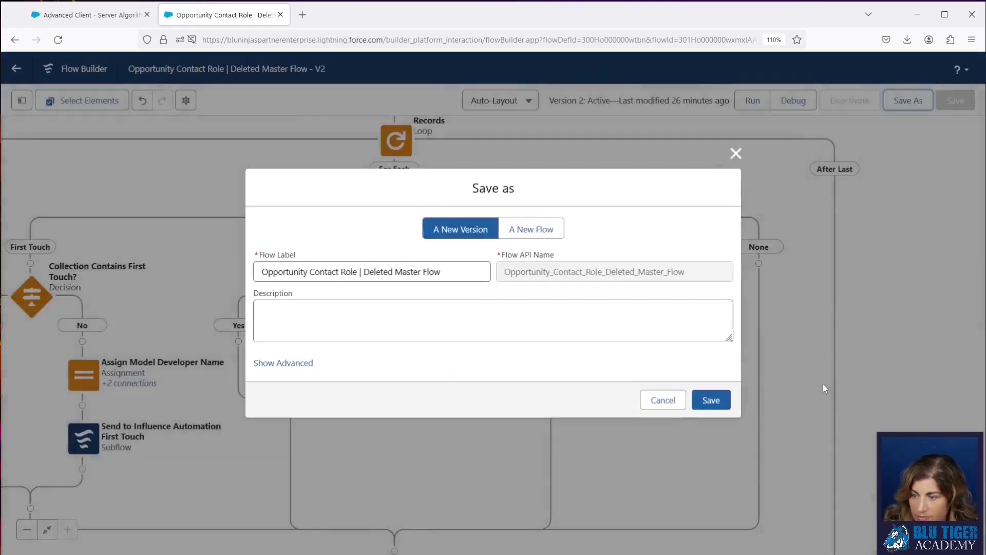
{"action": "left_click", "coordinate": [711, 400]}
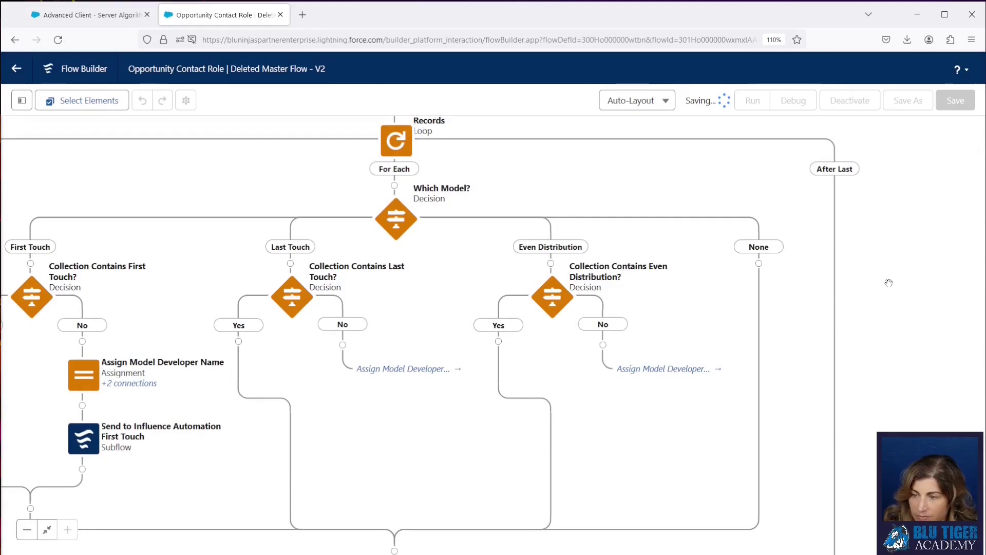
{"action": "left_click", "coordinate": [855, 107]}
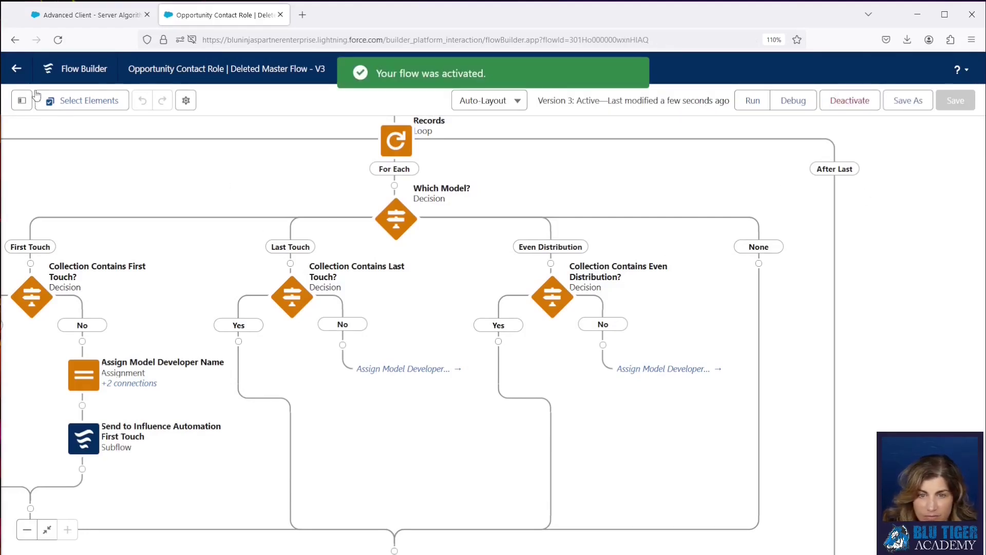
- Return to the list of flows and open version 2 of Campaign Influence | Influence % Automation for editing
{"action": "left_click", "coordinate": [17, 68]}
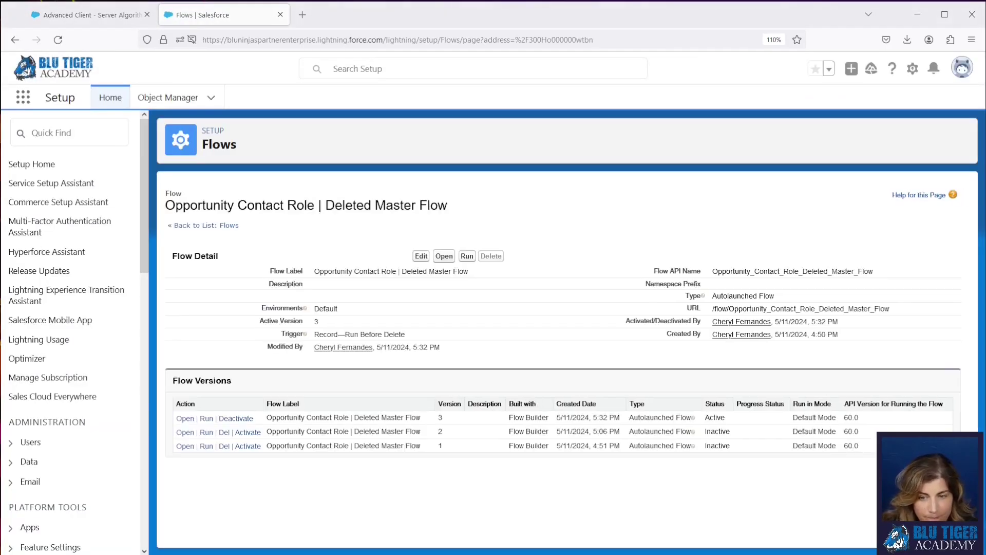
{"action": "left_click", "coordinate": [198, 225]}
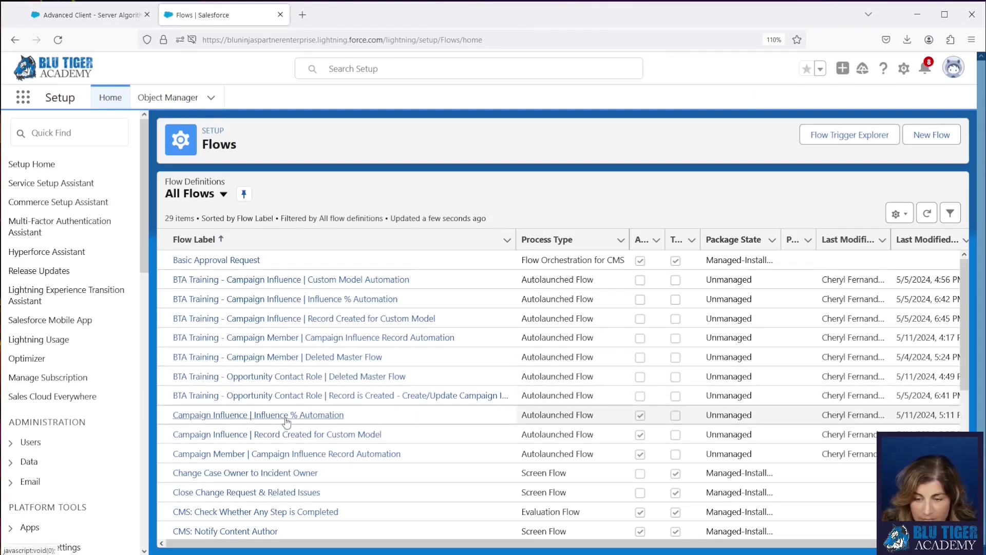
{"action": "left_click_drag", "start_coordinate": [455, 548], "coordinate": [509, 549]}
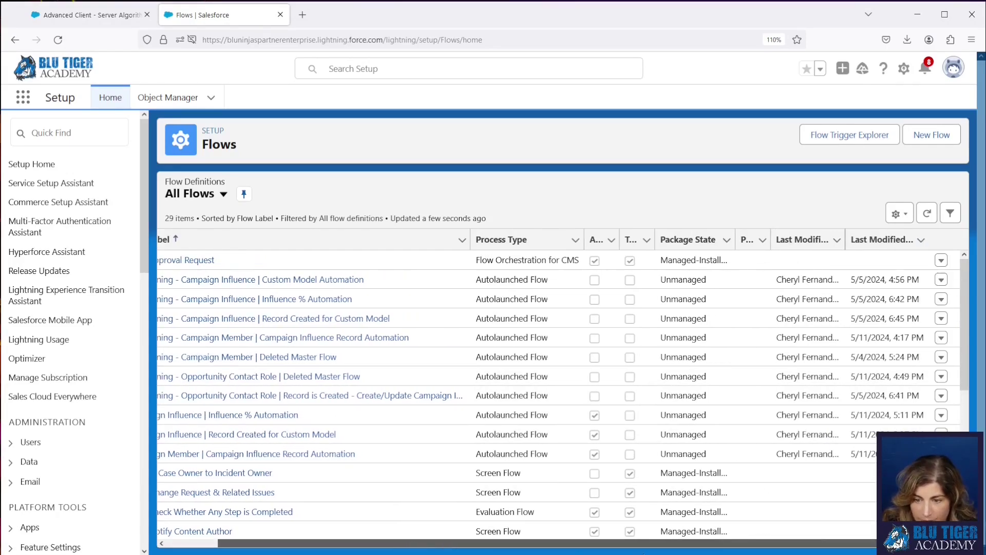
{"action": "left_click", "coordinate": [945, 418]}
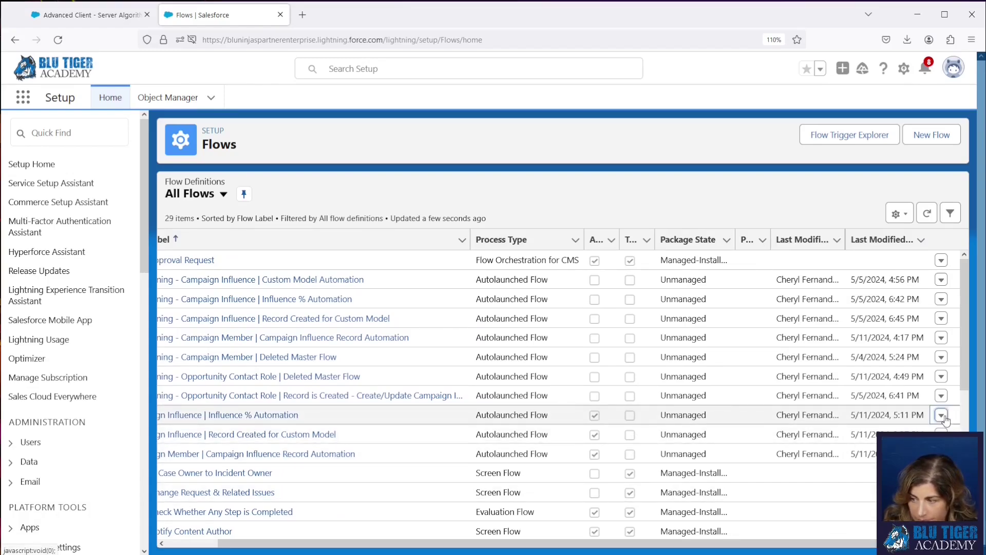
{"action": "left_click", "coordinate": [899, 438]}
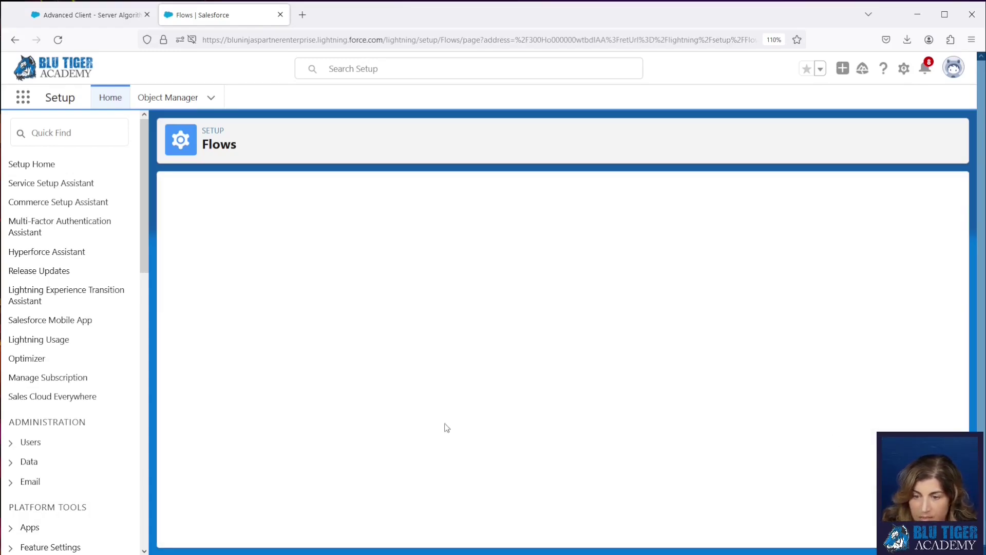
{"action": "left_click", "coordinate": [183, 442]}
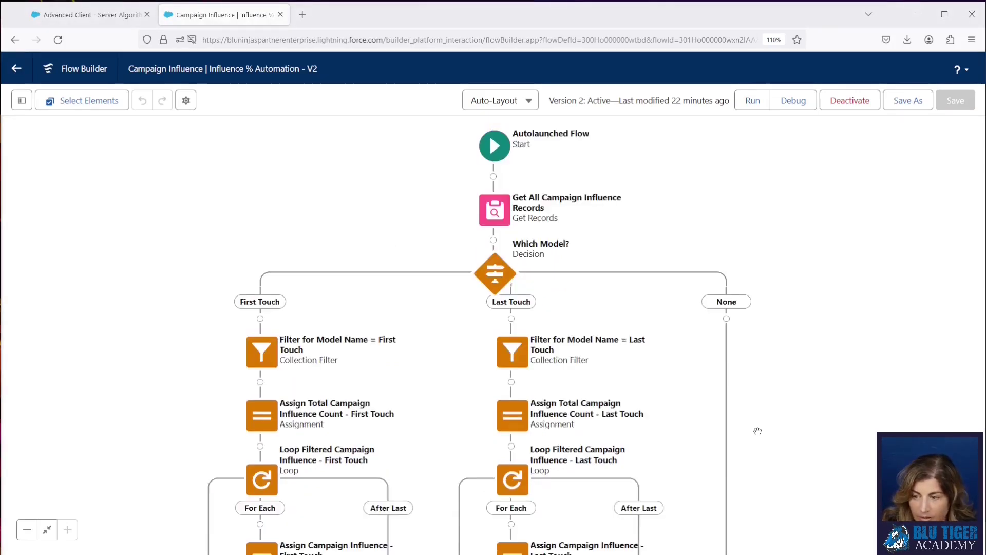
- Add an outcome labelled "Even Distribution" with API name Even_Distribution to the "Which Model?" decision of the Influence % Automation flow
{"action": "left_click_drag", "start_coordinate": [791, 452], "coordinate": [747, 391]}
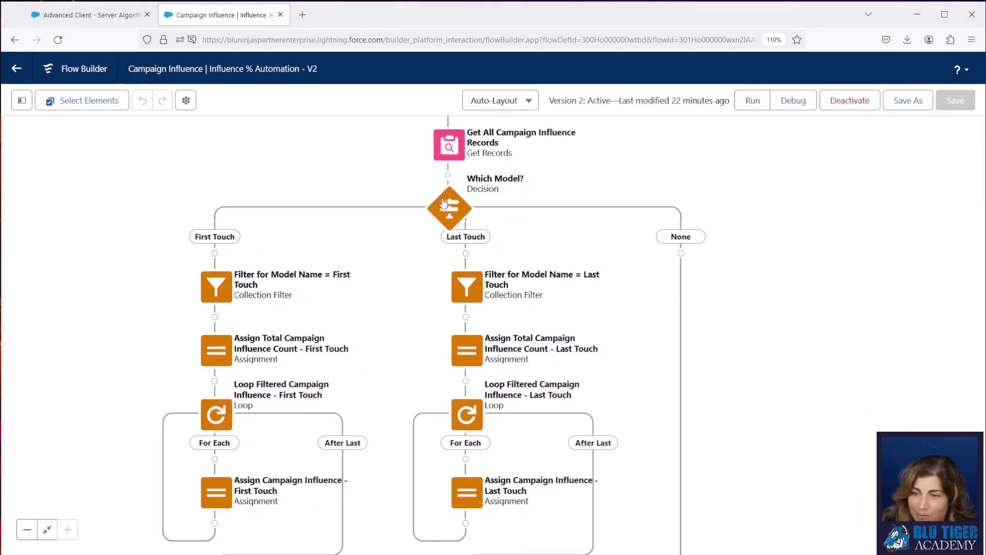
{"action": "left_click", "coordinate": [449, 208]}
{"action": "left_click", "coordinate": [447, 335]}
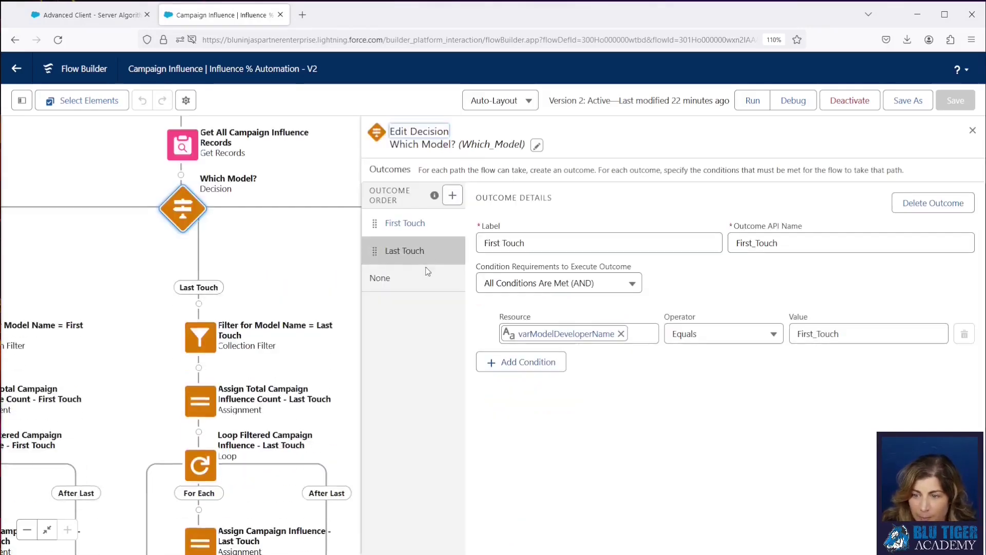
{"action": "left_click", "coordinate": [452, 195]}
{"action": "type", "text": "Even Di"}
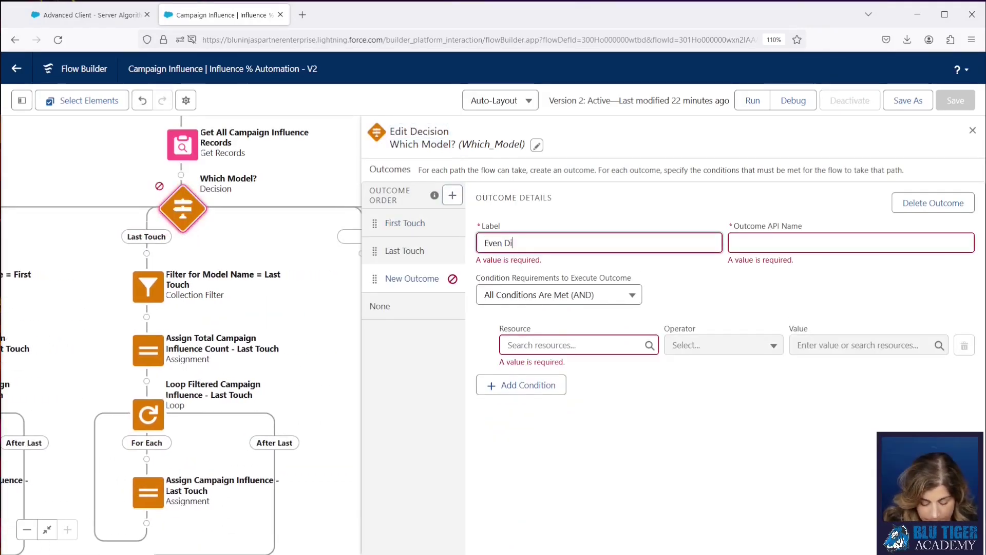
{"action": "type", "text": "stribution"}
{"action": "key", "text": "Tab"}
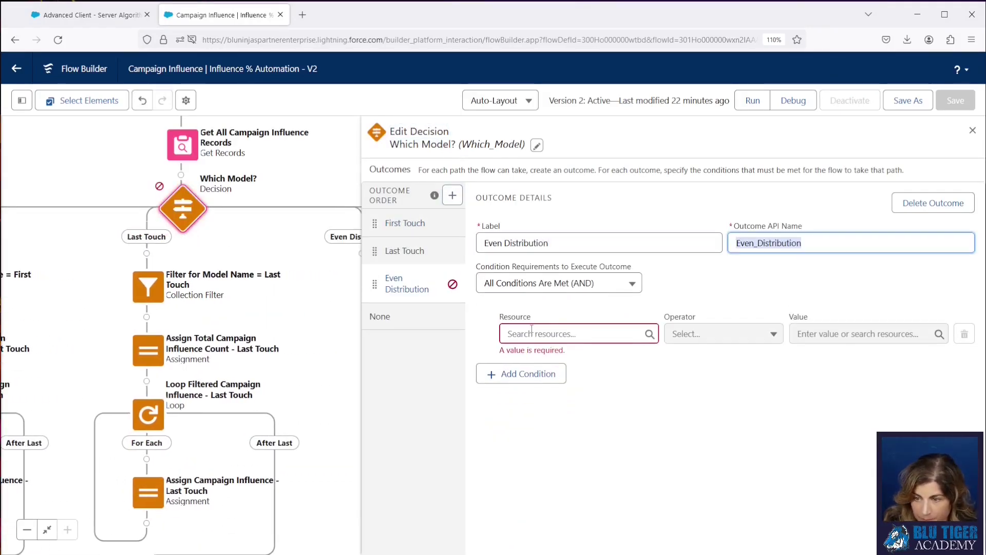
- Set the Even Distribution outcome's condition to varModelDeveloperName Equals Even_Distribution, reusing the resource reference from the Last Touch outcome, and close the decision
{"action": "left_click", "coordinate": [405, 251]}
{"action": "left_click", "coordinate": [584, 335]}
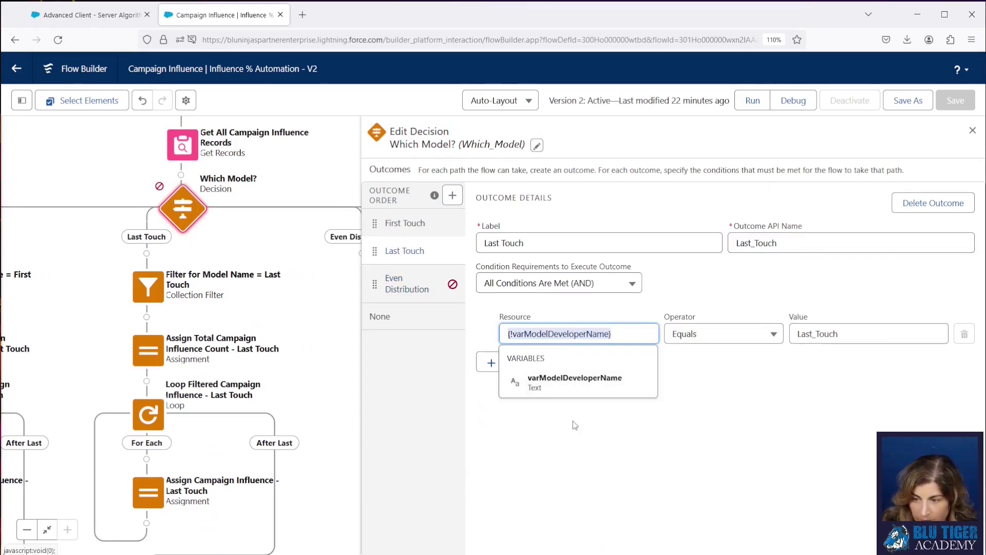
{"action": "left_click", "coordinate": [406, 283]}
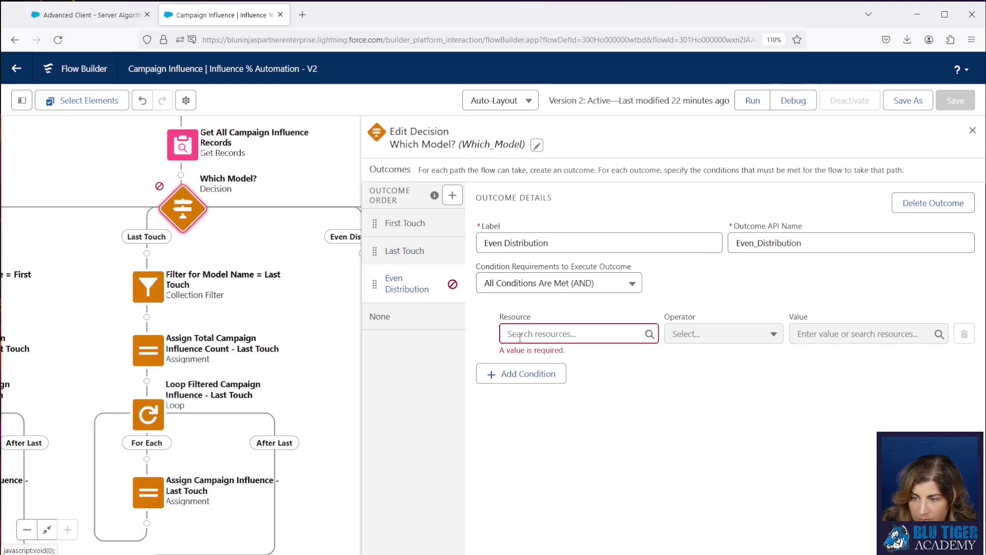
{"action": "type", "text": "{!varModelDeveloperName}"}
{"action": "left_click", "coordinate": [566, 315]}
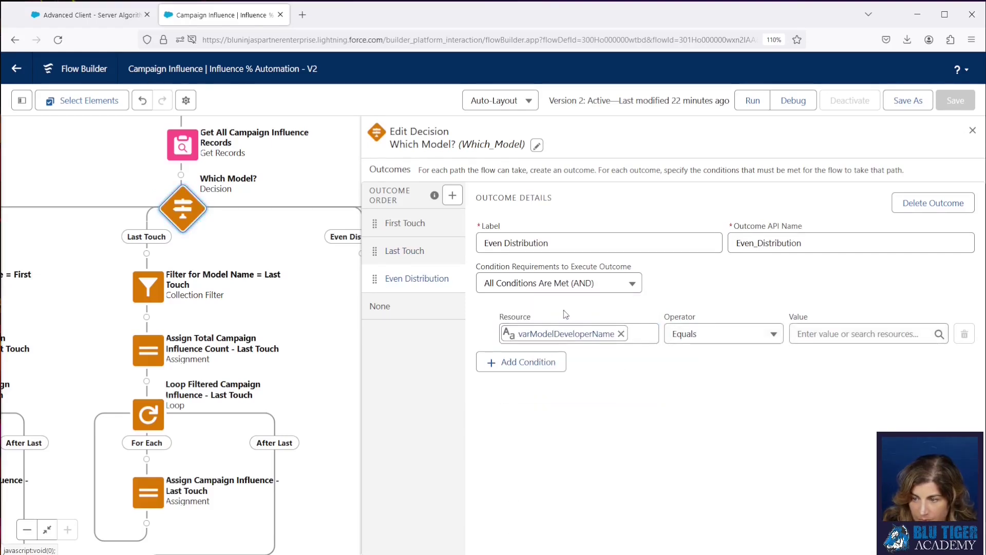
{"action": "left_click", "coordinate": [824, 333]}
{"action": "type", "text": "Even"}
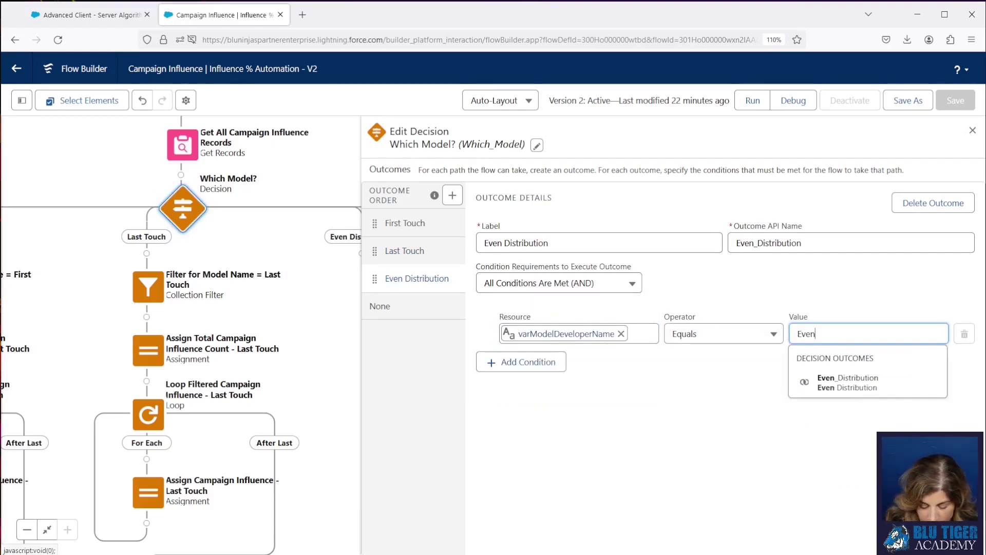
{"action": "type", "text": "_Distri"}
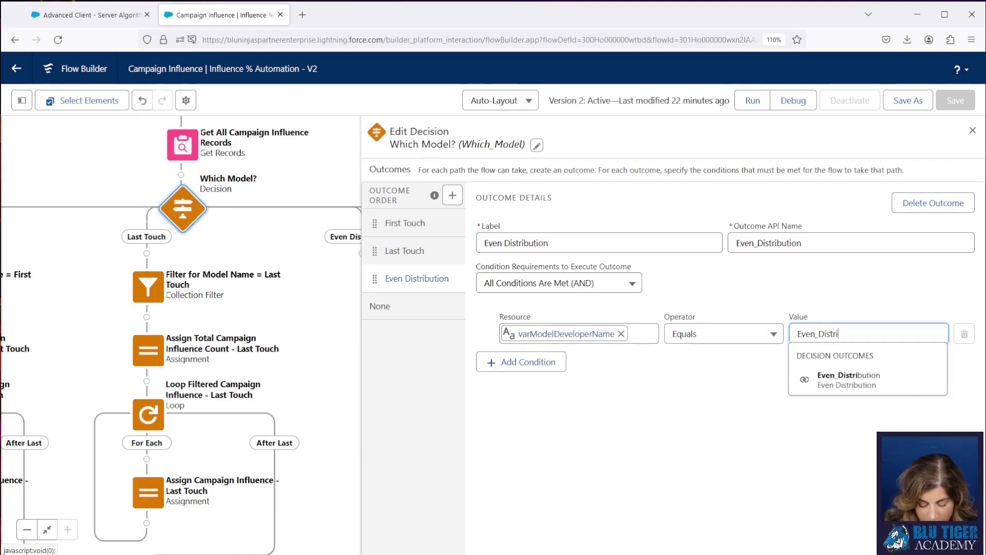
{"action": "type", "text": "bution"}
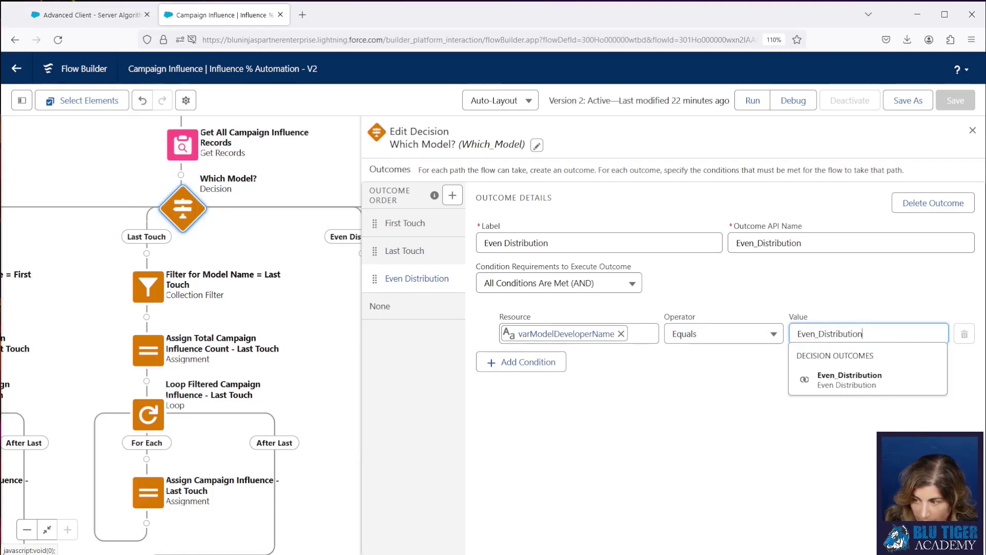
{"action": "left_click", "coordinate": [791, 276]}
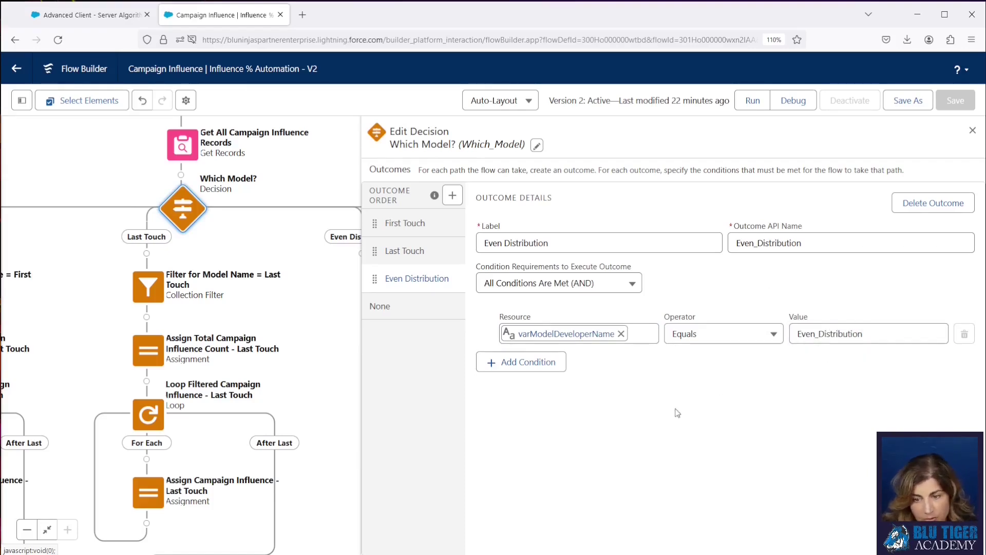
{"action": "left_click", "coordinate": [973, 131]}
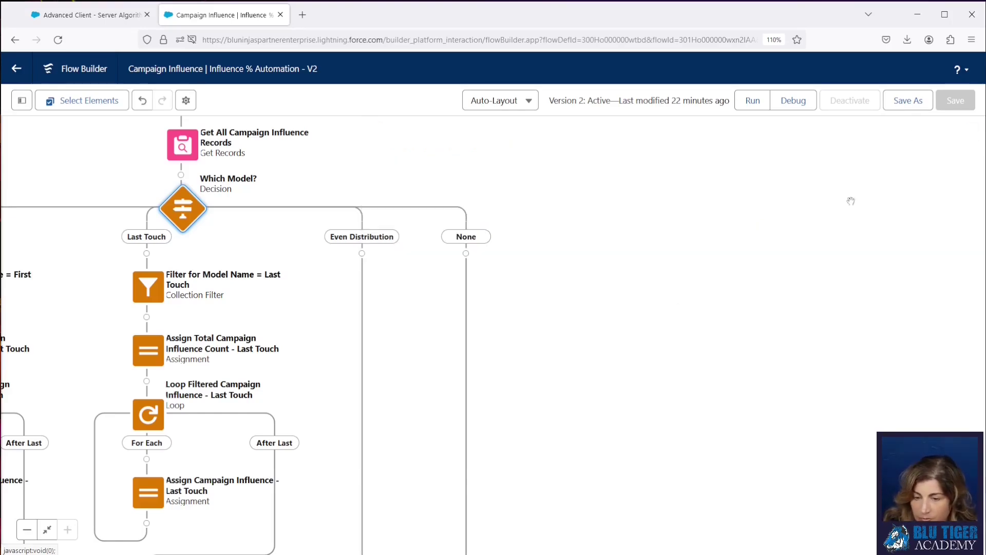
- Copy the "Filter for Model Name = Last Touch" collection filter and paste it onto the Even Distribution path
{"action": "left_click_drag", "start_coordinate": [538, 413], "coordinate": [737, 400]}
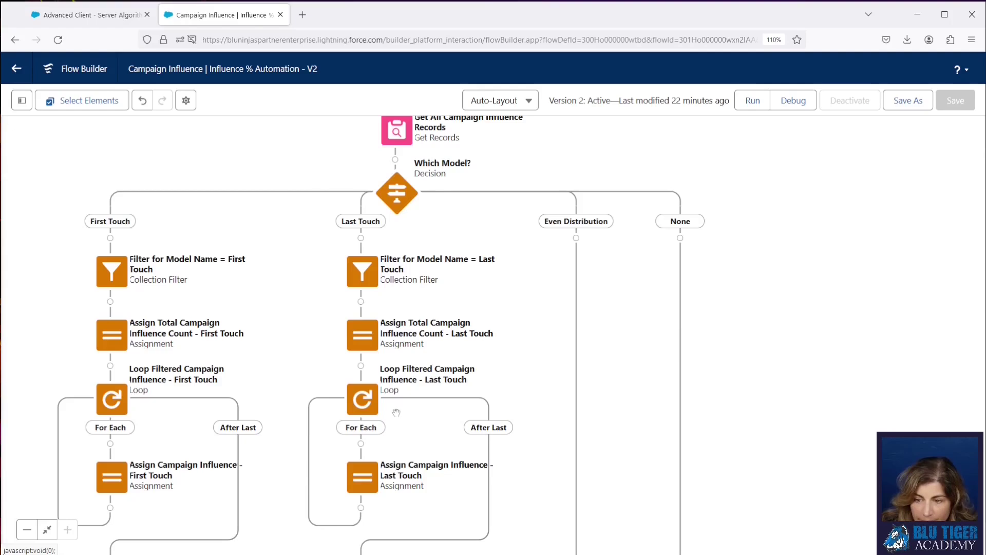
{"action": "left_click_drag", "start_coordinate": [376, 301], "coordinate": [390, 318]}
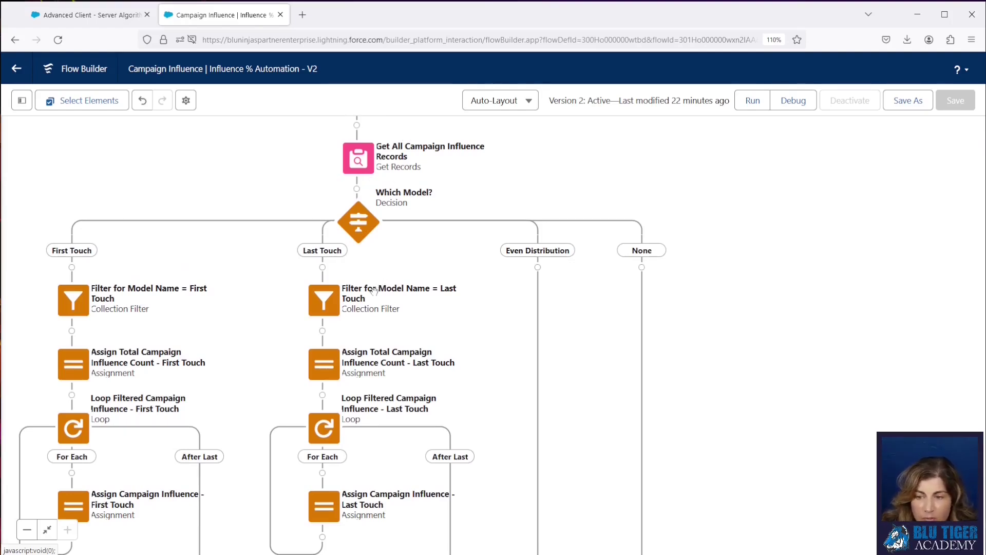
{"action": "left_click", "coordinate": [322, 303]}
{"action": "left_click", "coordinate": [301, 352]}
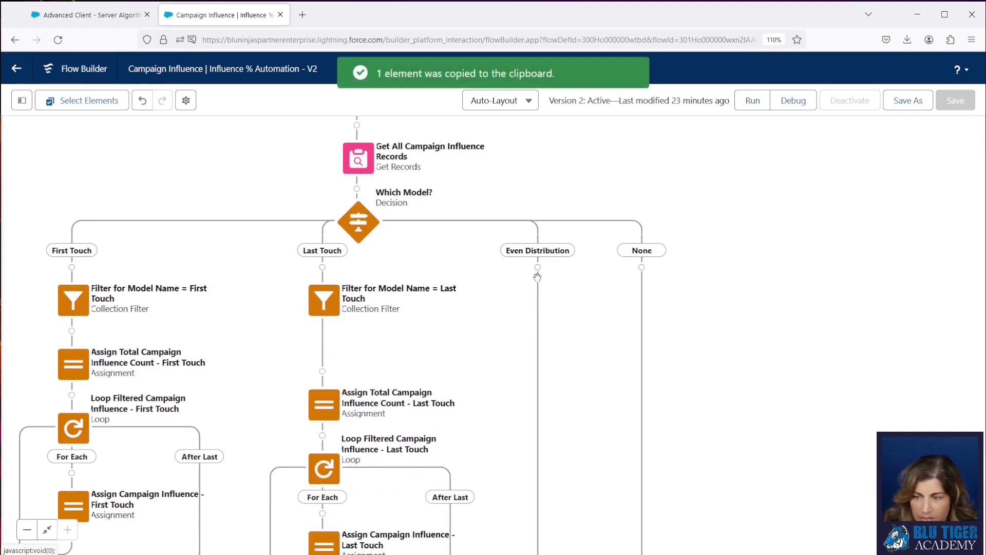
{"action": "left_click", "coordinate": [537, 268]}
{"action": "left_click", "coordinate": [528, 359]}
- Relabel the pasted collection filter "Filter for Model Name = Even Distribution" with API name Filter_for_Model_Name_Even_Distribution
{"action": "left_click", "coordinate": [495, 304]}
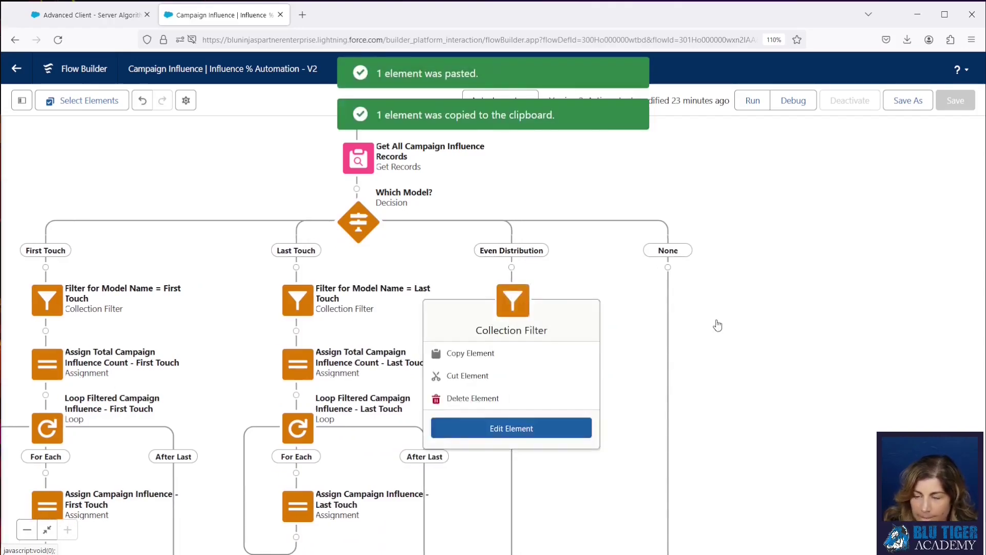
{"action": "left_click", "coordinate": [510, 426]}
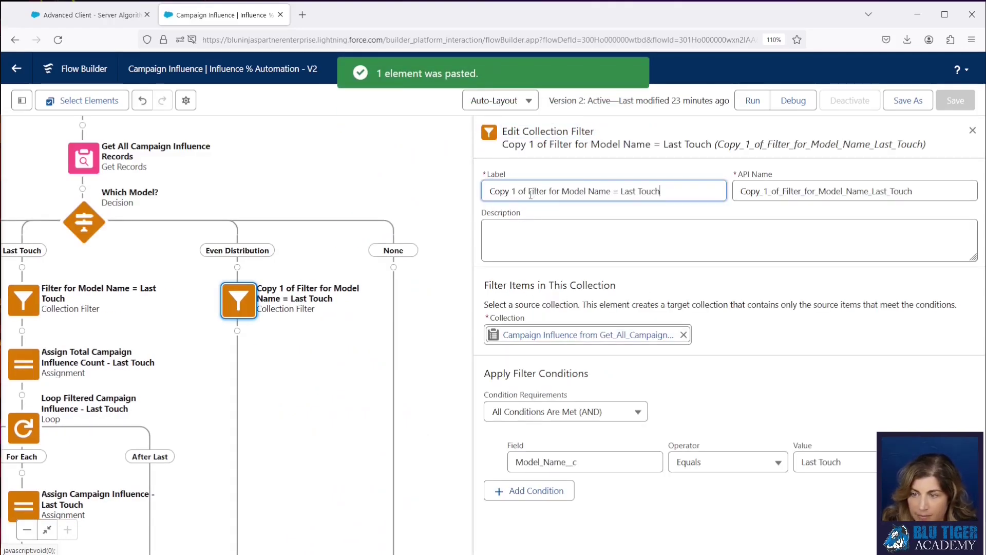
{"action": "left_click_drag", "start_coordinate": [530, 191], "coordinate": [489, 191]}
{"action": "key", "text": "BackSpace"}
{"action": "left_click_drag", "start_coordinate": [645, 196], "coordinate": [579, 192]}
{"action": "key", "text": "BackSpace"}
{"action": "type", "text": "Even Distribution"}
{"action": "key", "text": "Tab"}
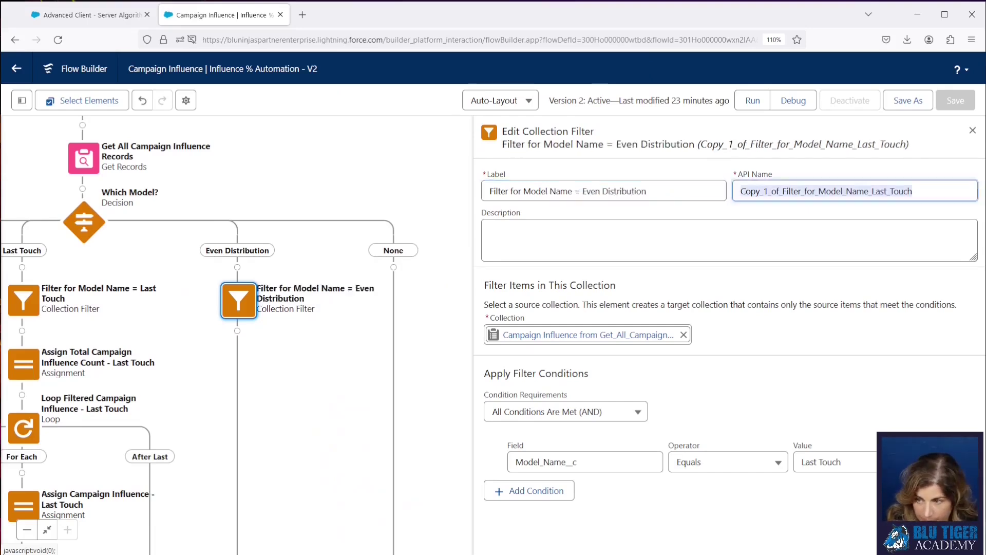
{"action": "key", "text": "BackSpace"}
{"action": "key", "text": "shift+Tab"}
{"action": "key", "text": "Tab"}
- Set the filter condition's value for Model_Name__c to Even Distribution and check the filter's source collection
{"action": "left_click", "coordinate": [868, 457]}
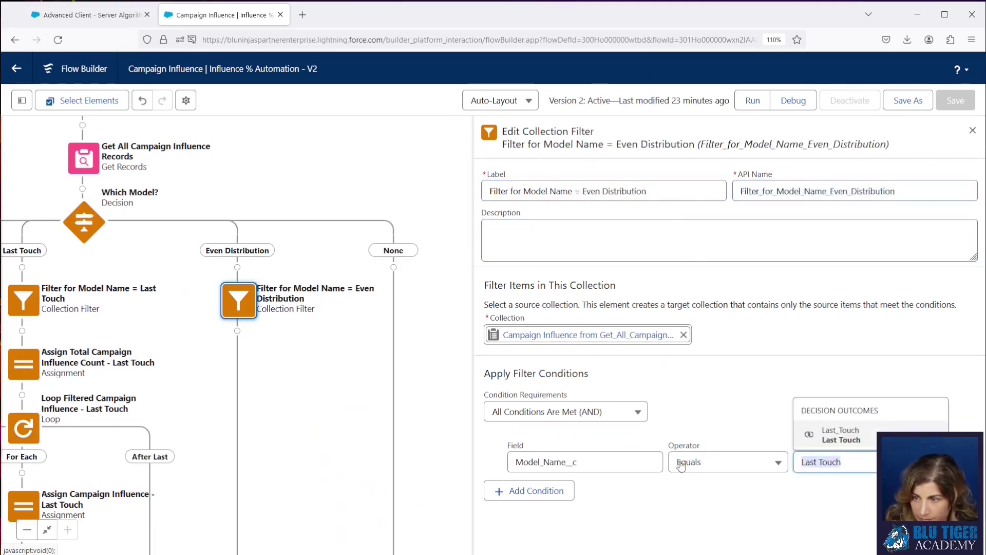
{"action": "left_click_drag", "start_coordinate": [648, 192], "coordinate": [583, 192]}
{"action": "key", "text": "ctrl+c"}
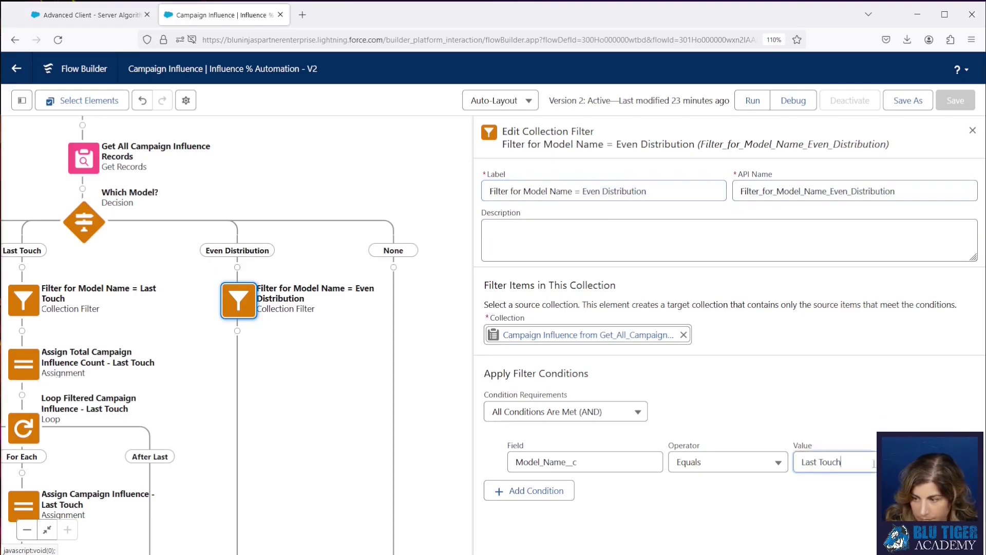
{"action": "triple_click", "coordinate": [822, 462]}
{"action": "key", "text": "ctrl+v"}
{"action": "left_click", "coordinate": [607, 335]}
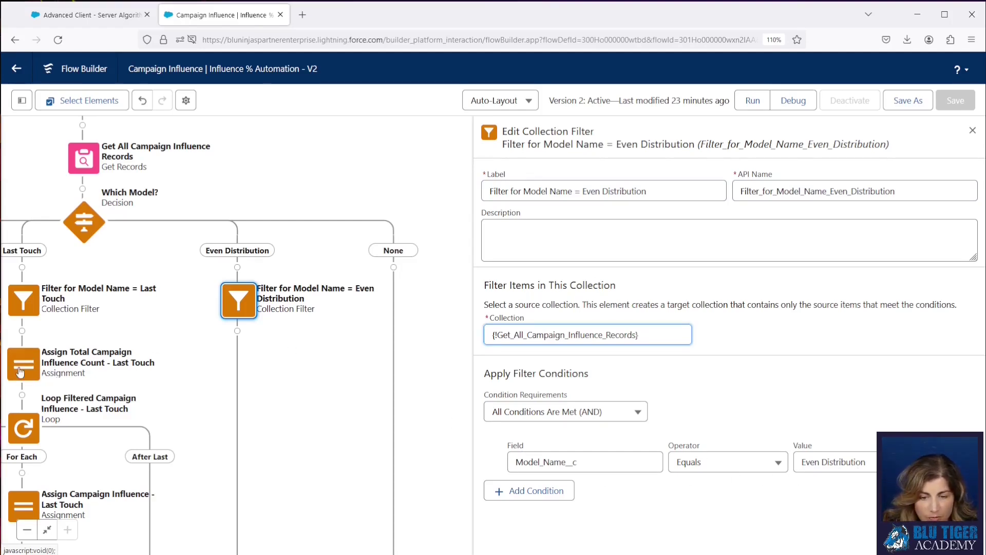
- Copy the "Assign Total Campaign Influence Count - Last Touch" assignment and paste it below the Even Distribution filter
{"action": "left_click", "coordinate": [37, 366]}
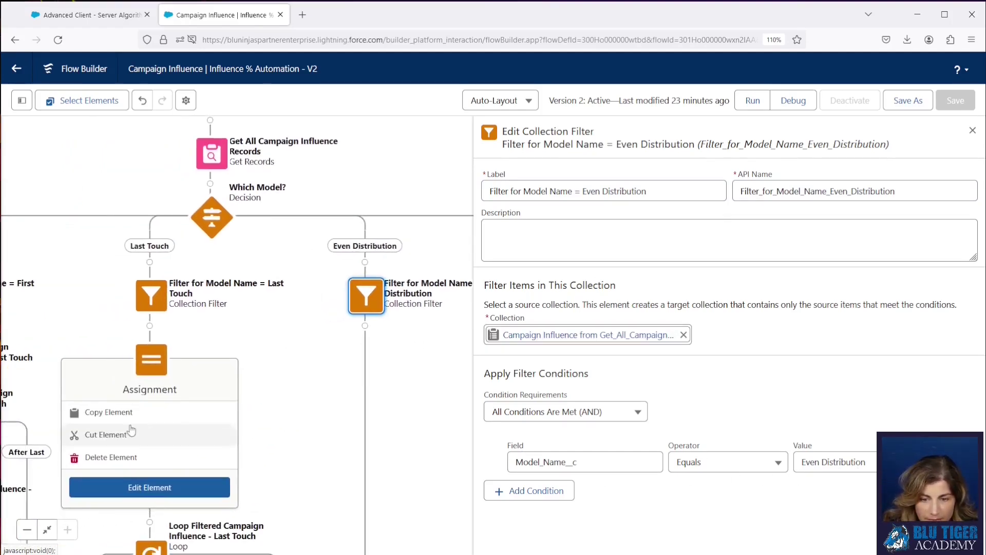
{"action": "left_click", "coordinate": [112, 414]}
{"action": "left_click", "coordinate": [365, 327]}
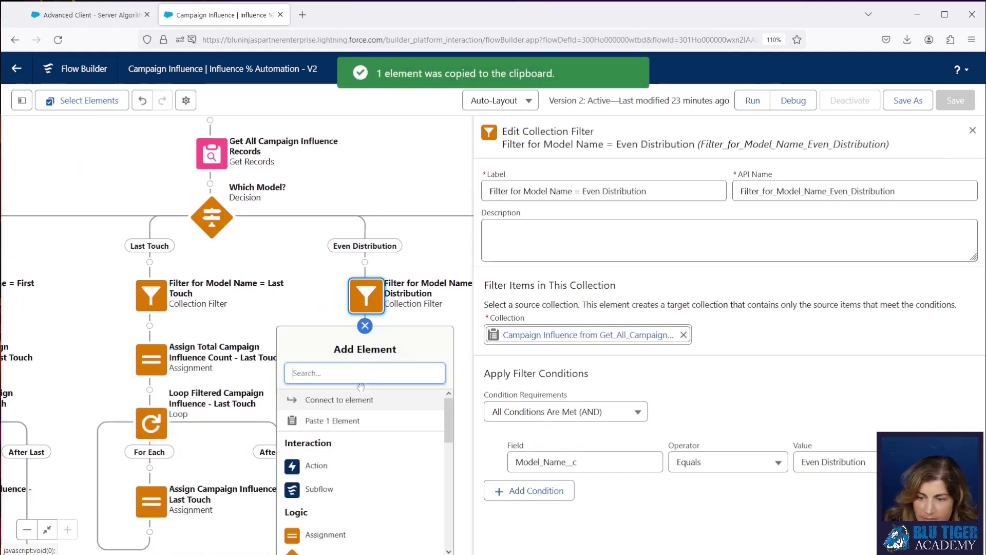
{"action": "left_click", "coordinate": [380, 423]}
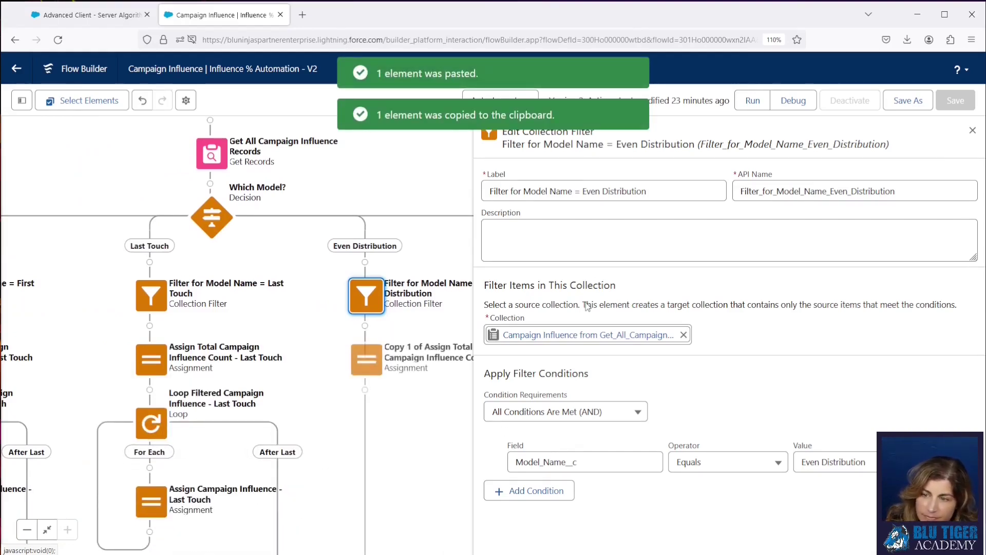
- Relabel the pasted assignment "Assign Total Campaign Influence Count - Even Dist" with API name Assign_Total_Campaign_Influence_Count_Even_Dist
{"action": "left_click", "coordinate": [374, 361]}
{"action": "left_click", "coordinate": [365, 487]}
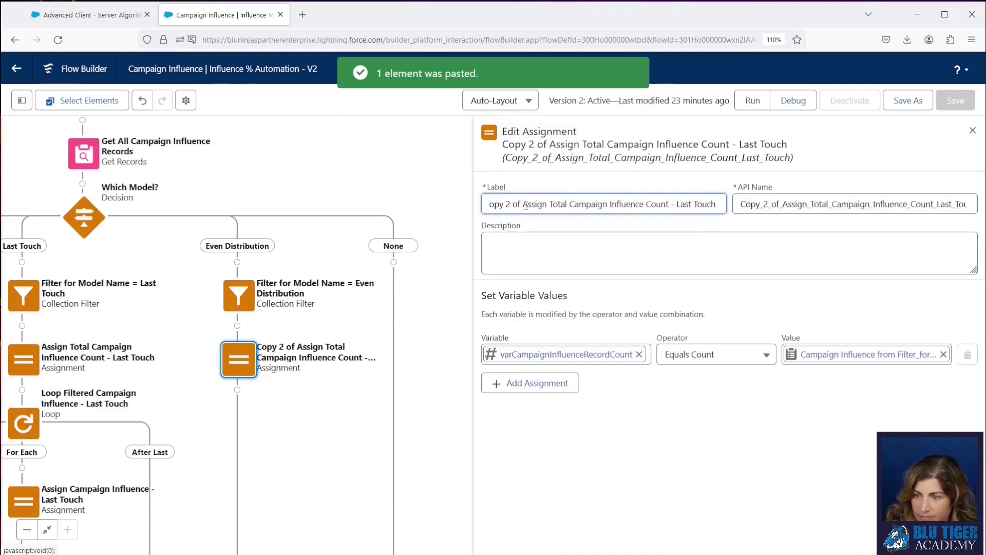
{"action": "left_click_drag", "start_coordinate": [525, 204], "coordinate": [460, 204]}
{"action": "key", "text": "BackSpace"}
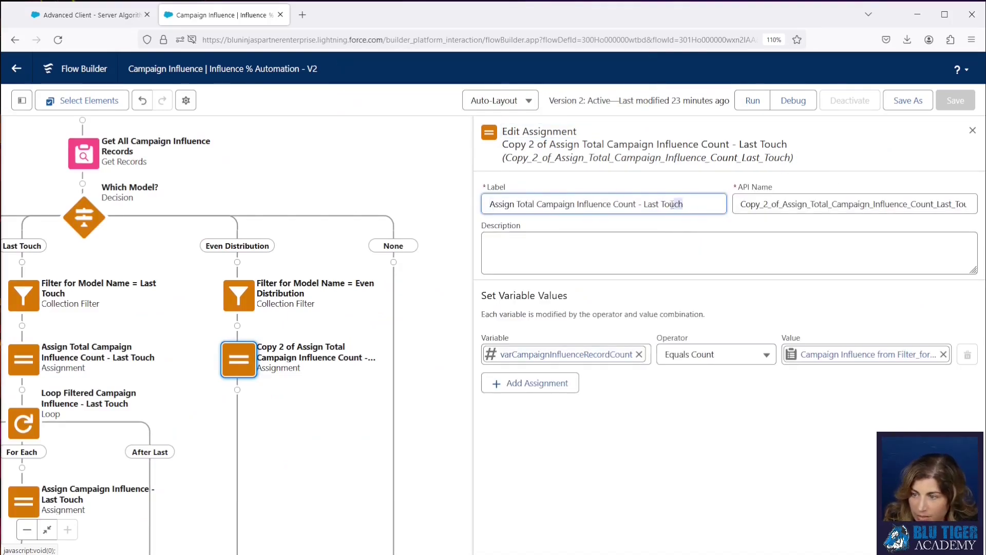
{"action": "left_click_drag", "start_coordinate": [673, 204], "coordinate": [645, 206]}
{"action": "type", "text": "Even Dist"}
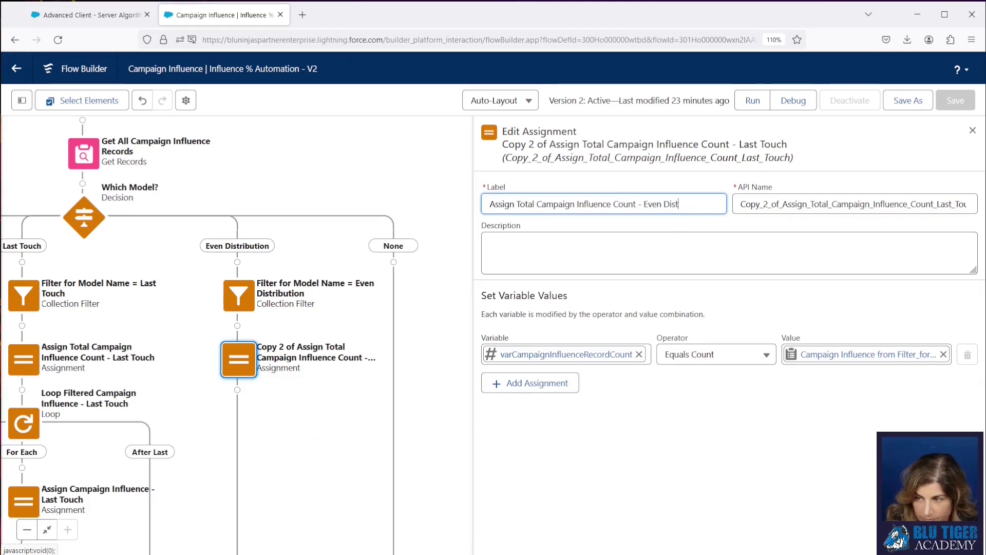
{"action": "key", "text": "Tab"}
{"action": "key", "text": "BackSpace"}
{"action": "left_click", "coordinate": [708, 206]}
{"action": "key", "text": "Tab"}
{"action": "key", "text": "Tab"}
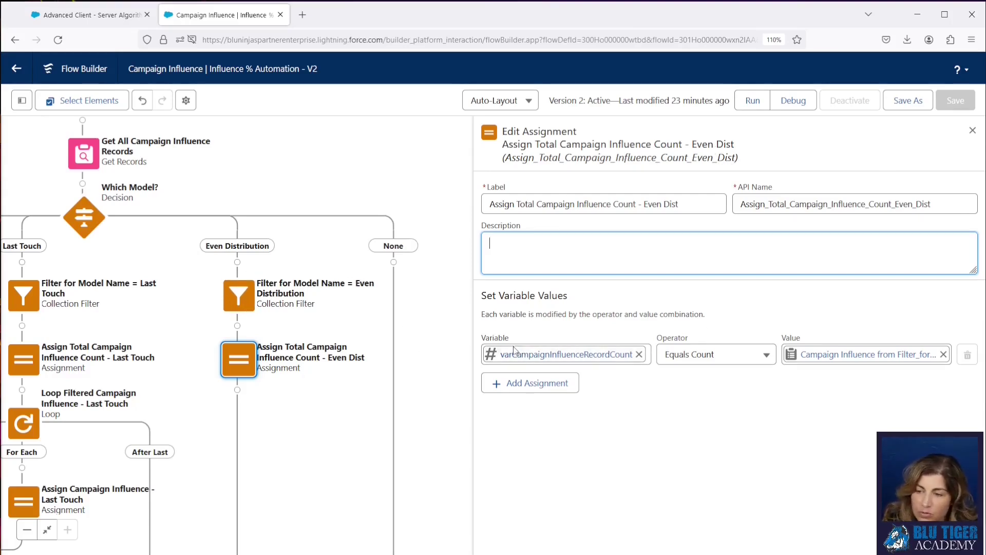
- Replace the value counted into varCampaignInfluenceRecordCount with the Campaign Influence collection from the Even Distribution filter
{"action": "left_click", "coordinate": [817, 356]}
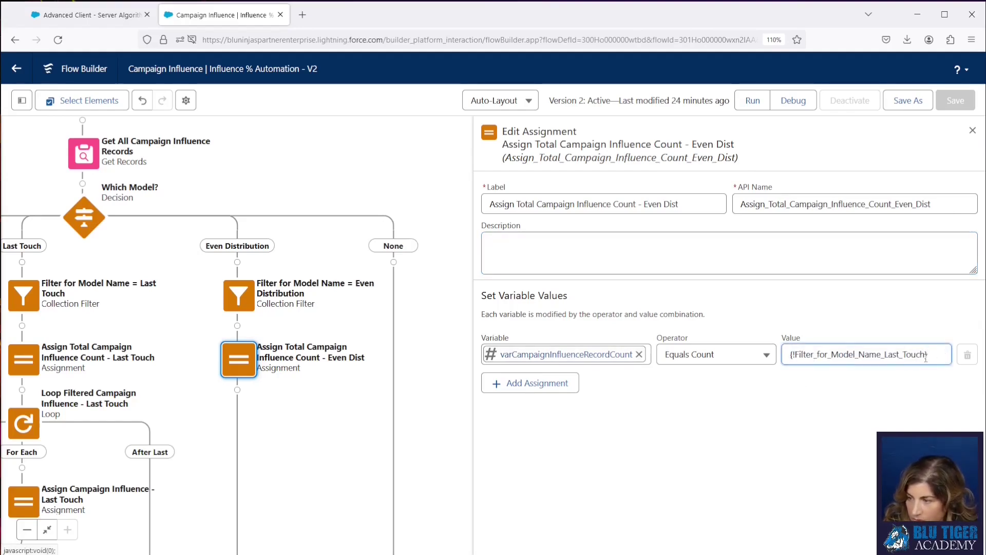
{"action": "left_click_drag", "start_coordinate": [928, 354], "coordinate": [733, 356]}
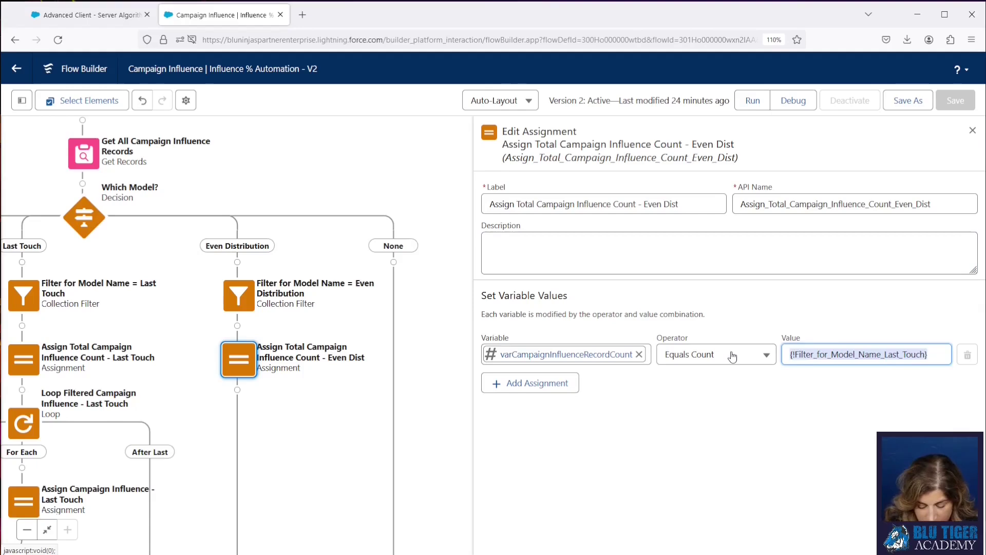
{"action": "key", "text": "BackSpace"}
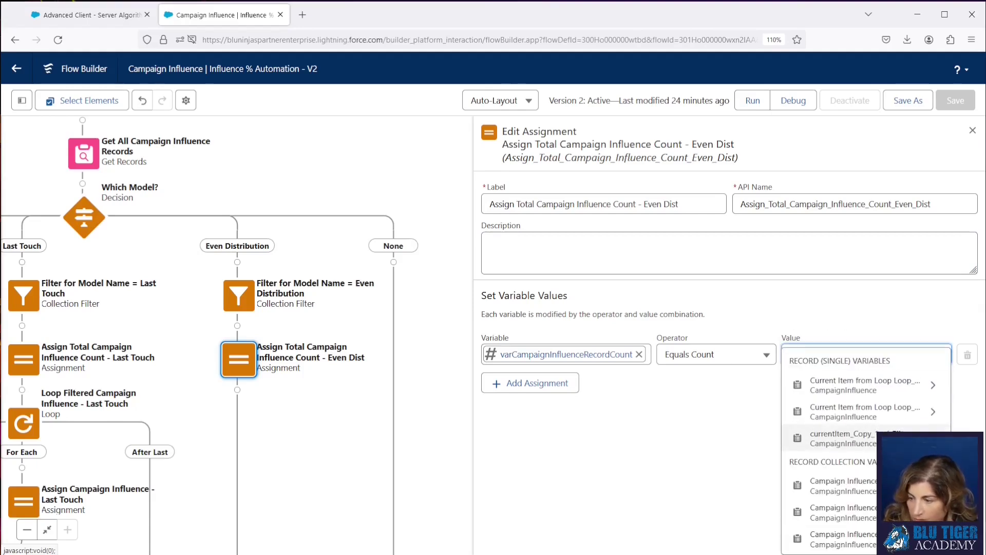
{"action": "left_click", "coordinate": [871, 486]}
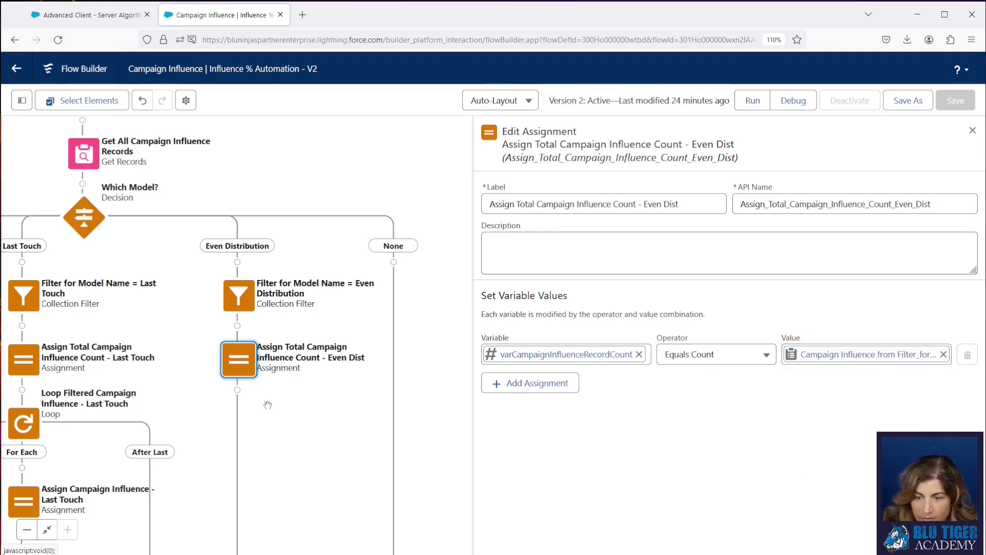
- Copy the "Loop Filtered Campaign Influence - Last Touch" loop and paste it below the Even Dist count assignment
{"action": "left_click", "coordinate": [129, 407]}
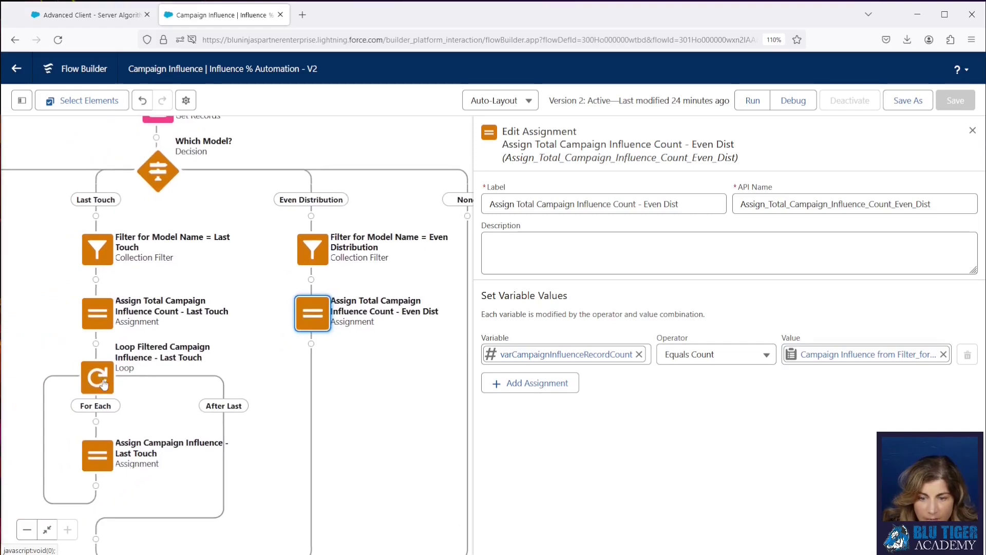
{"action": "left_click", "coordinate": [102, 429]}
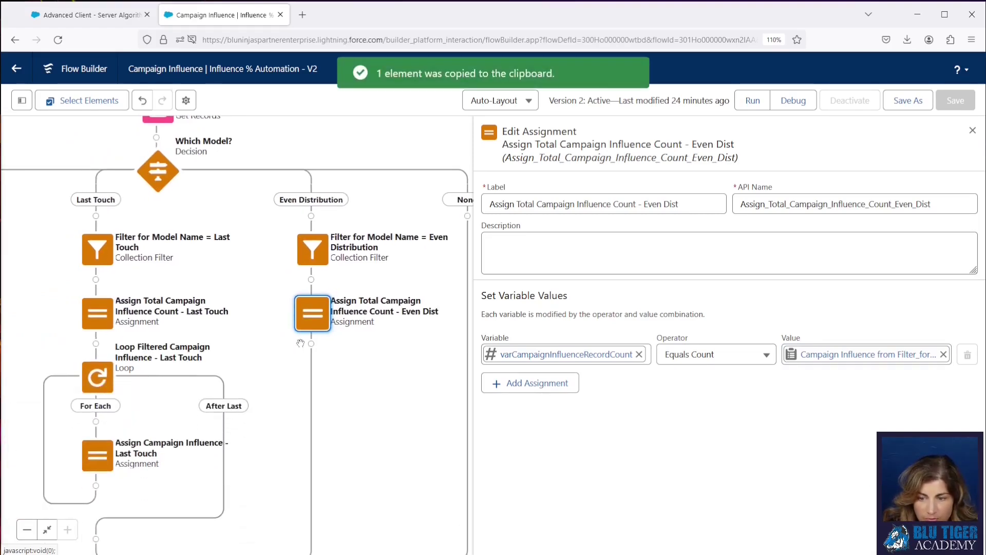
{"action": "left_click", "coordinate": [312, 344]}
{"action": "left_click", "coordinate": [286, 375]}
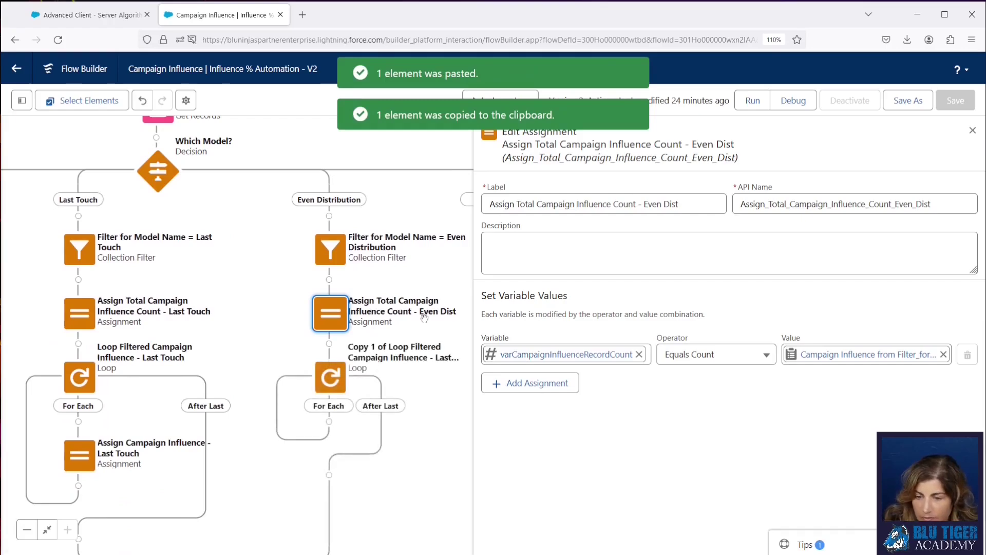
- Relabel the pasted loop "Loop Filtered Campaign Influence - Even Distribution" with API name Loop_Filtered_Campaign_Influence_Even_Distribution
{"action": "left_click", "coordinate": [330, 378]}
{"action": "left_click", "coordinate": [325, 504]}
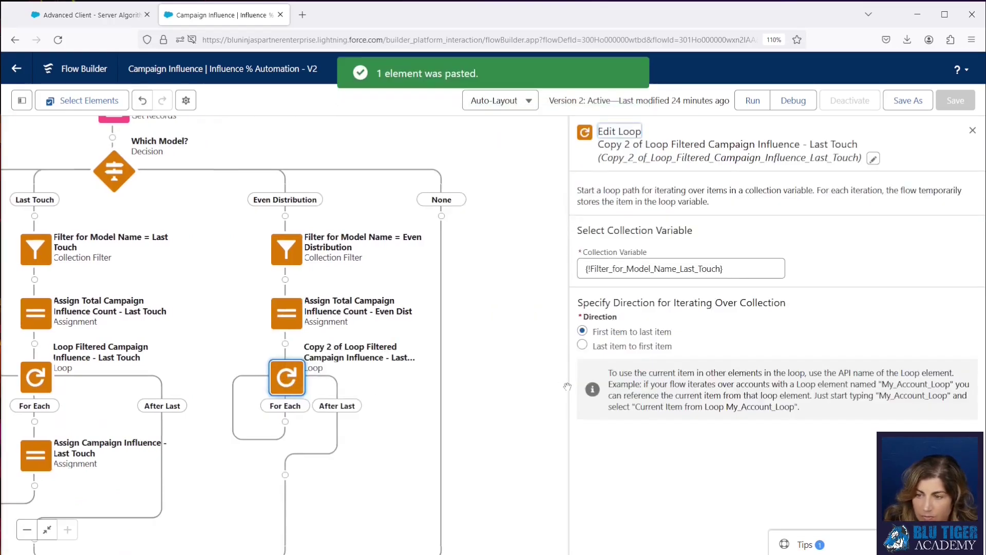
{"action": "left_click", "coordinate": [873, 158]}
{"action": "left_click", "coordinate": [591, 205]}
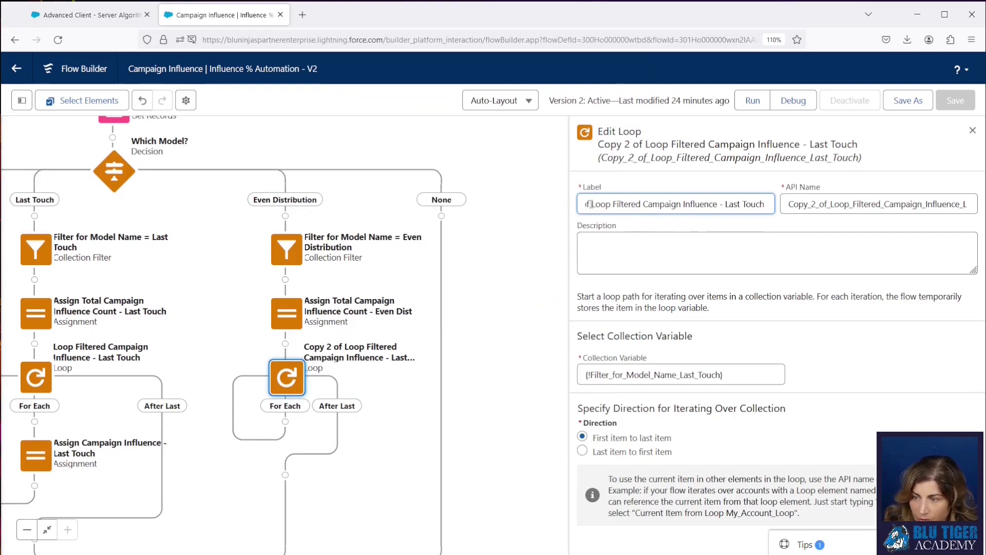
{"action": "key", "text": "BackSpace"}
{"action": "key", "text": "BackSpace"}
{"action": "key", "text": "BackSpace"}
{"action": "key", "text": "BackSpace"}
{"action": "key", "text": "BackSpace"}
{"action": "key", "text": "BackSpace"}
{"action": "key", "text": "BackSpace"}
{"action": "key", "text": "BackSpace"}
{"action": "key", "text": "BackSpace"}
{"action": "key", "text": "BackSpace"}
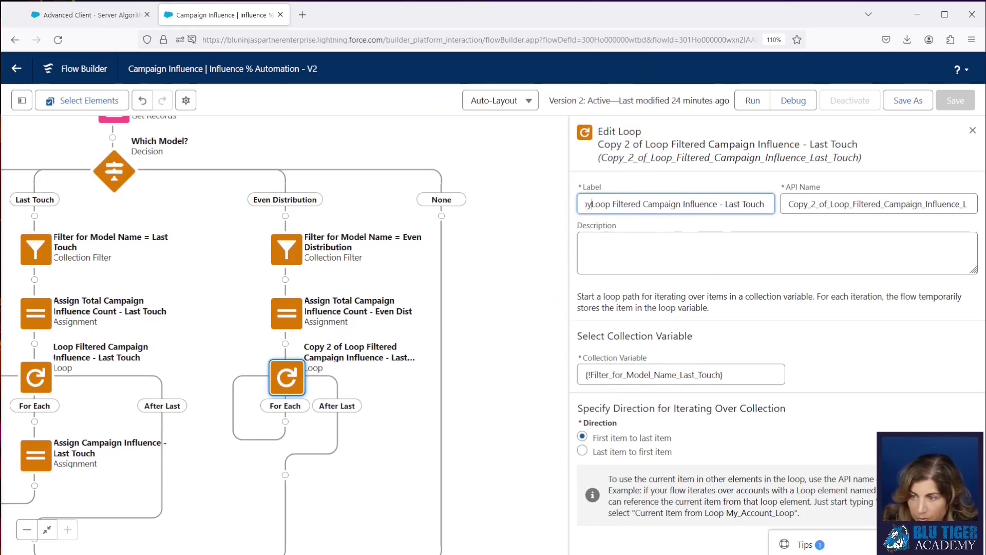
{"action": "key", "text": "BackSpace"}
{"action": "key", "text": "BackSpace"}
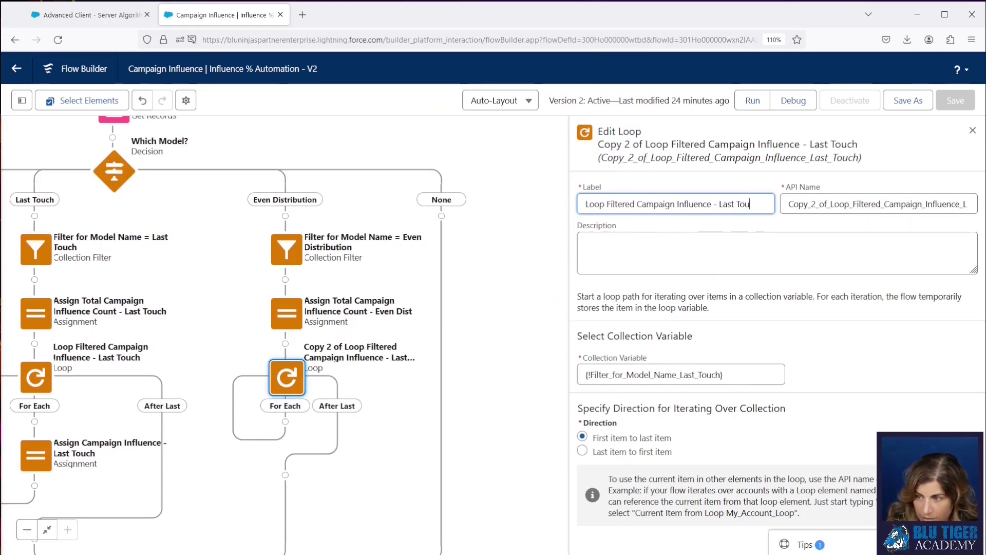
{"action": "key", "text": "BackSpace"}
{"action": "key", "text": "BackSpace"}
{"action": "type", "text": "Ev"}
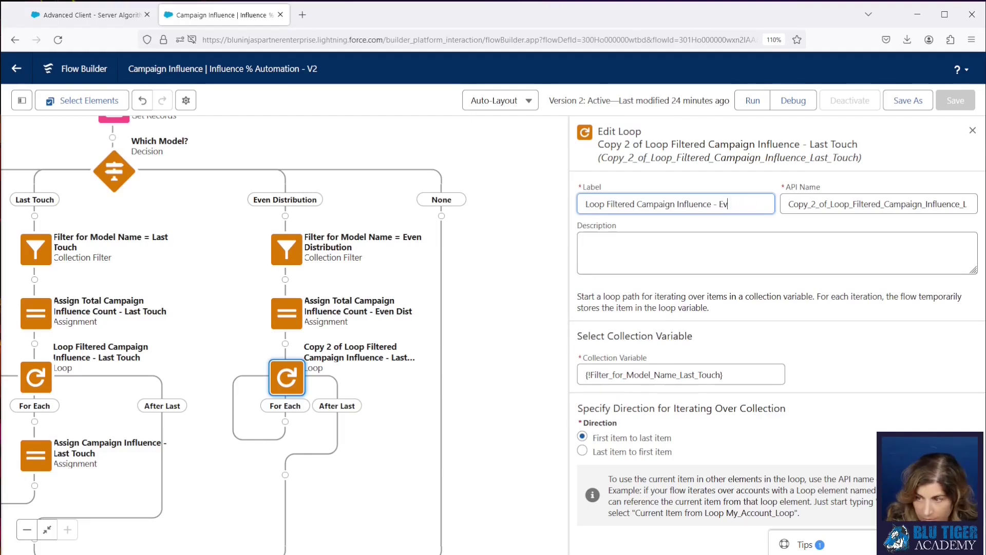
{"action": "type", "text": "en Distribution"}
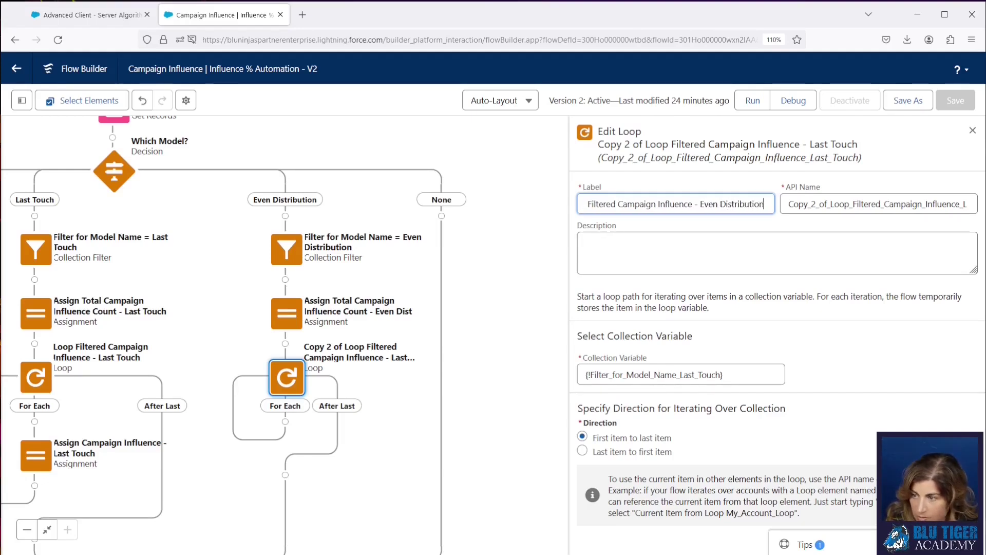
{"action": "key", "text": "Tab"}
{"action": "key", "text": "BackSpace"}
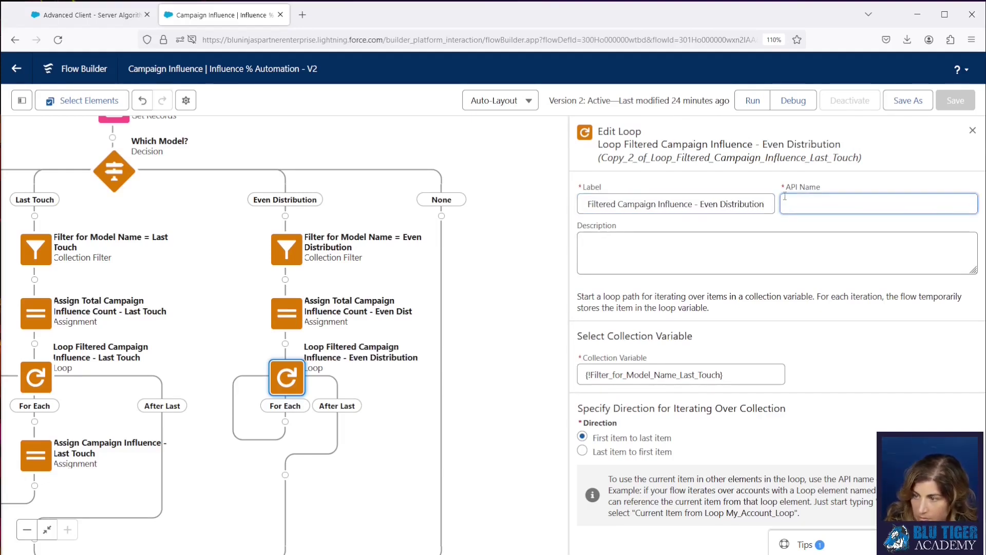
{"action": "key", "text": "shift+Tab"}
{"action": "key", "text": "Tab"}
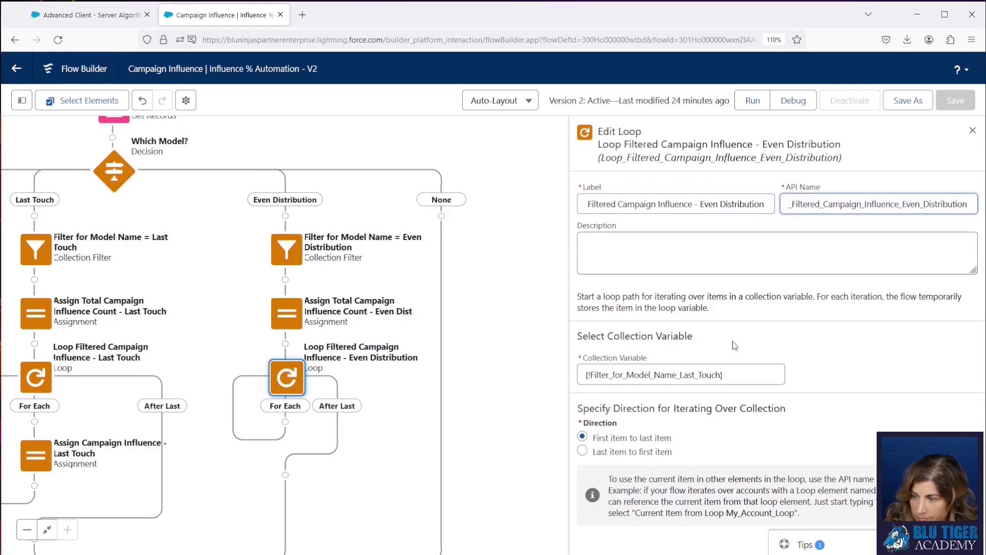
- Set the Even Distribution loop's collection variable to {!Filter_for_Model_Name_Even_Distribution}
{"action": "left_click", "coordinate": [738, 375]}
{"action": "key", "text": "ctrl+a"}
{"action": "type", "text": "filter"}
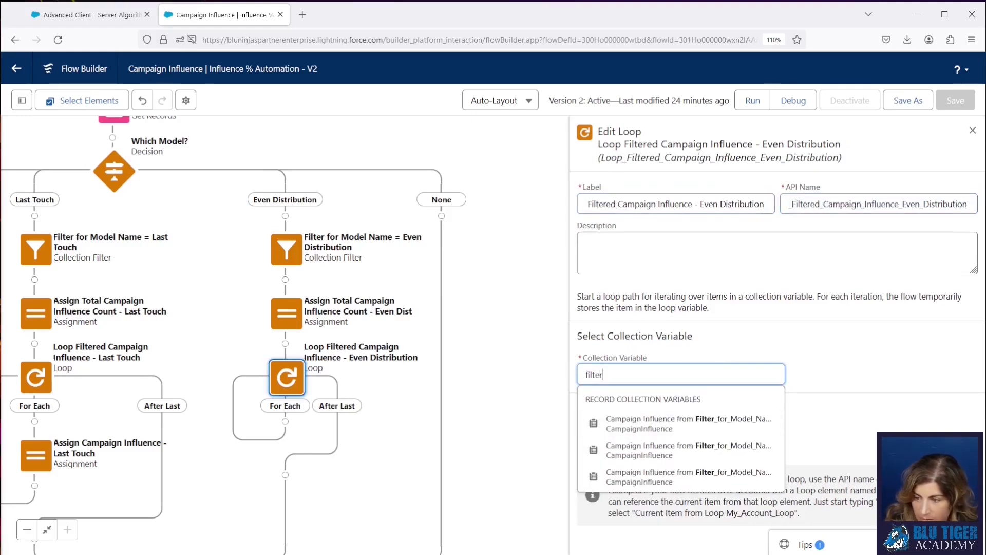
{"action": "left_click", "coordinate": [669, 426]}
- Copy the "Assign Campaign Influence - Last Touch" assignment and paste it into the For Each path of the Even Distribution loop
{"action": "left_click_drag", "start_coordinate": [408, 434], "coordinate": [461, 329]}
{"action": "left_click", "coordinate": [89, 353]}
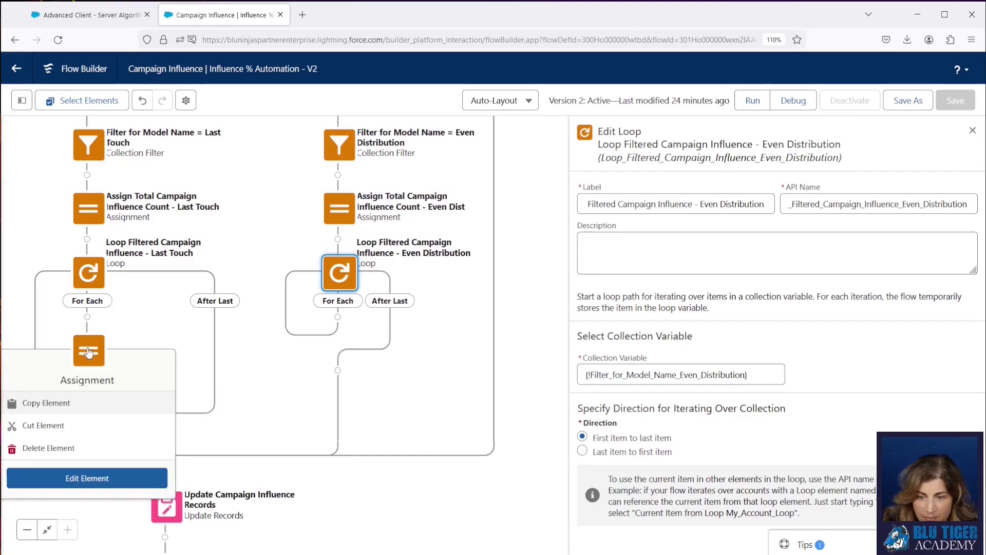
{"action": "left_click", "coordinate": [75, 409]}
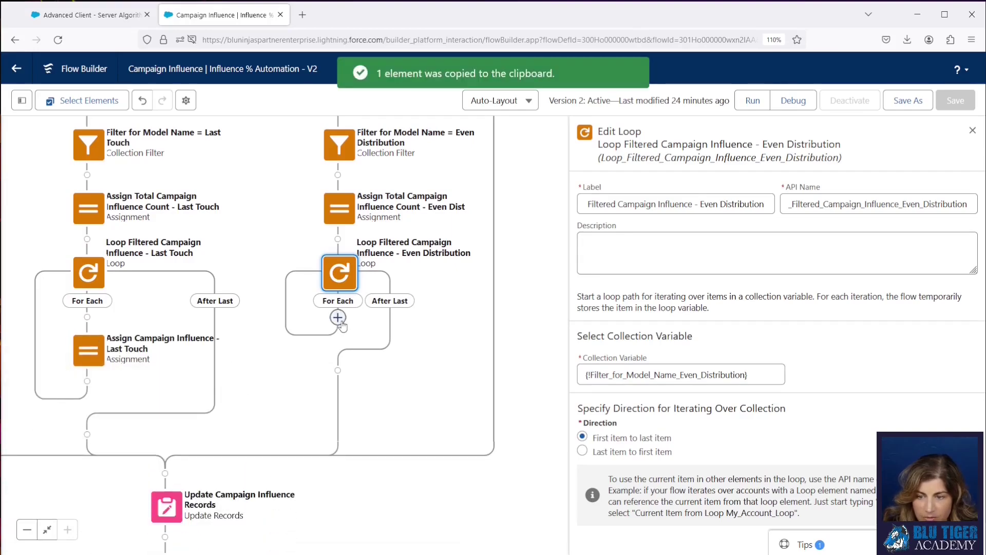
{"action": "left_click", "coordinate": [337, 322]}
{"action": "left_click", "coordinate": [347, 409]}
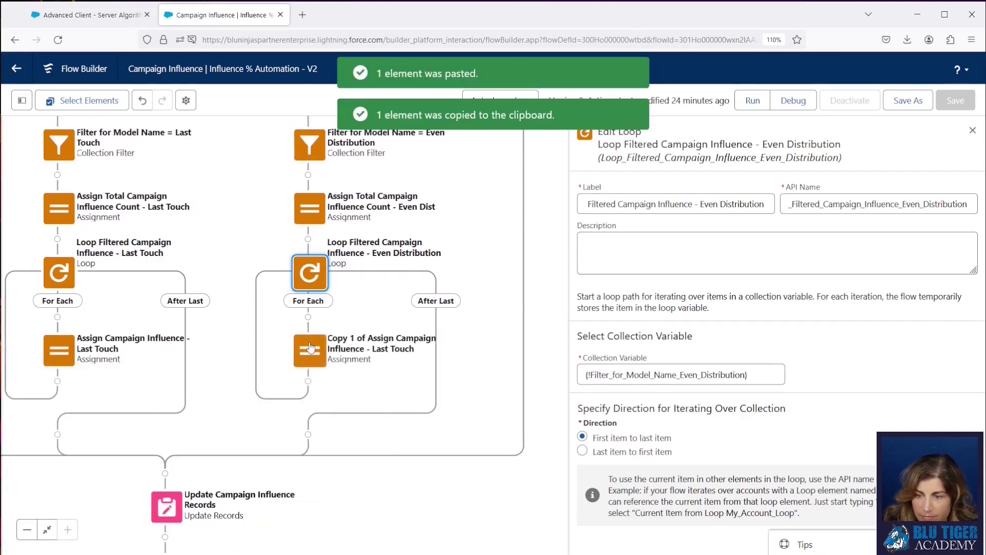
- Relabel the pasted assignment "Assign Campaign Influence - Even Distribution" with API name Assign_Campaign_Influence_Even_Distribution
{"action": "left_click_drag", "start_coordinate": [678, 204], "coordinate": [638, 204]}
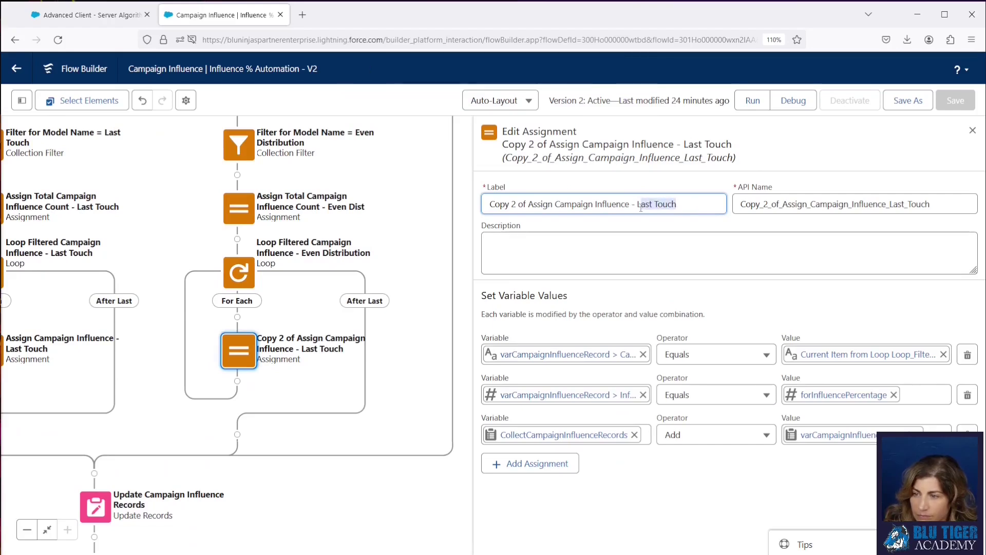
{"action": "type", "text": "Even Distribution"}
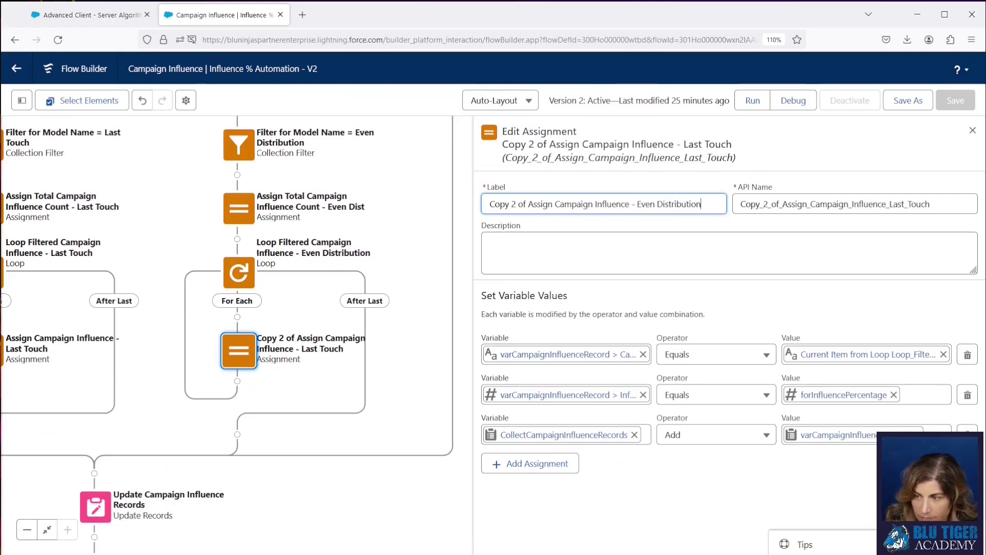
{"action": "left_click_drag", "start_coordinate": [492, 204], "coordinate": [529, 204]}
{"action": "key", "text": "BackSpace"}
{"action": "key", "text": "Tab"}
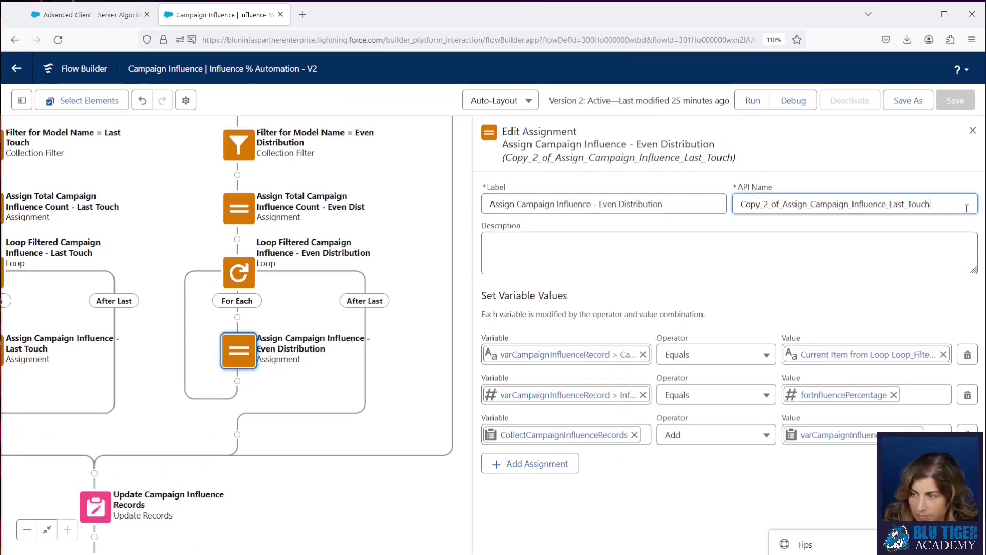
{"action": "key", "text": "BackSpace"}
{"action": "left_click", "coordinate": [678, 205]}
{"action": "key", "text": "Tab"}
{"action": "left_click", "coordinate": [683, 290]}
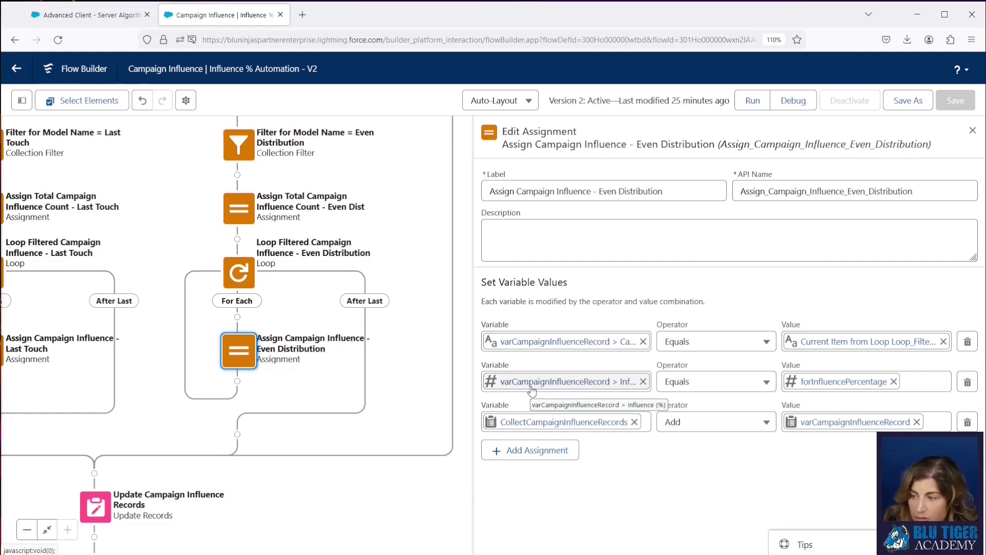
- Replace the value of the assignment's first varCampaignInfluenceRecord row with the Id of the Even Distribution loop's current item
{"action": "left_click", "coordinate": [826, 341]}
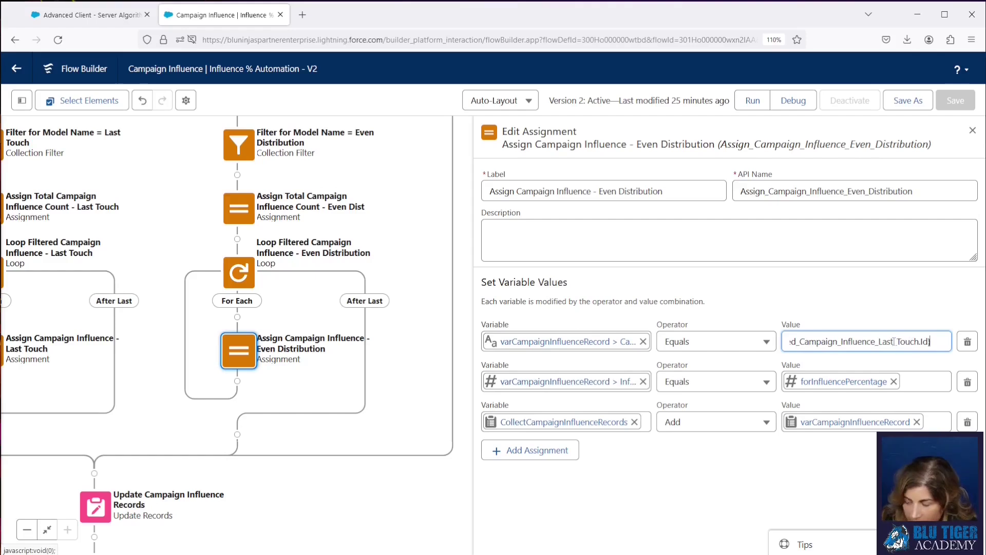
{"action": "key", "text": "ctrl+a"}
{"action": "key", "text": "BackSpace"}
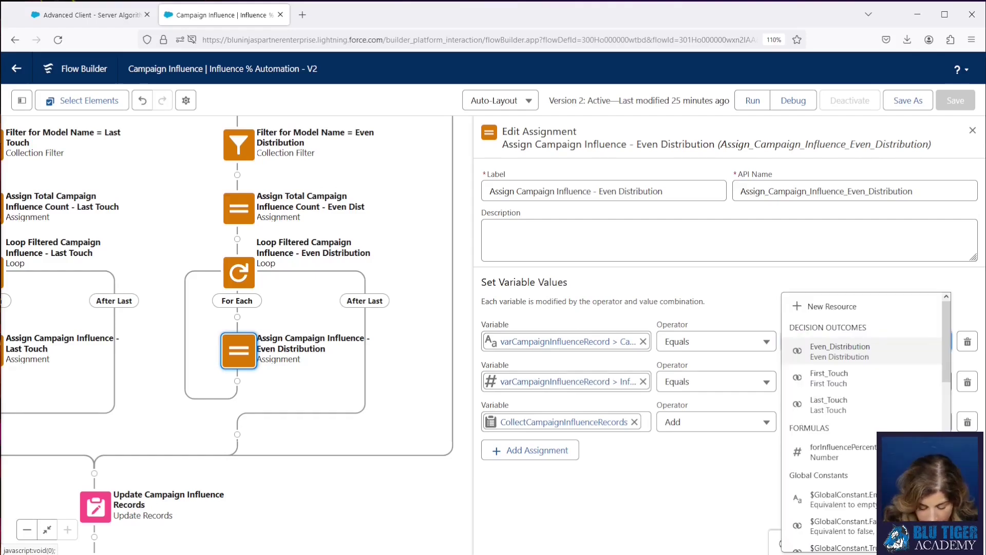
{"action": "type", "text": "filter"}
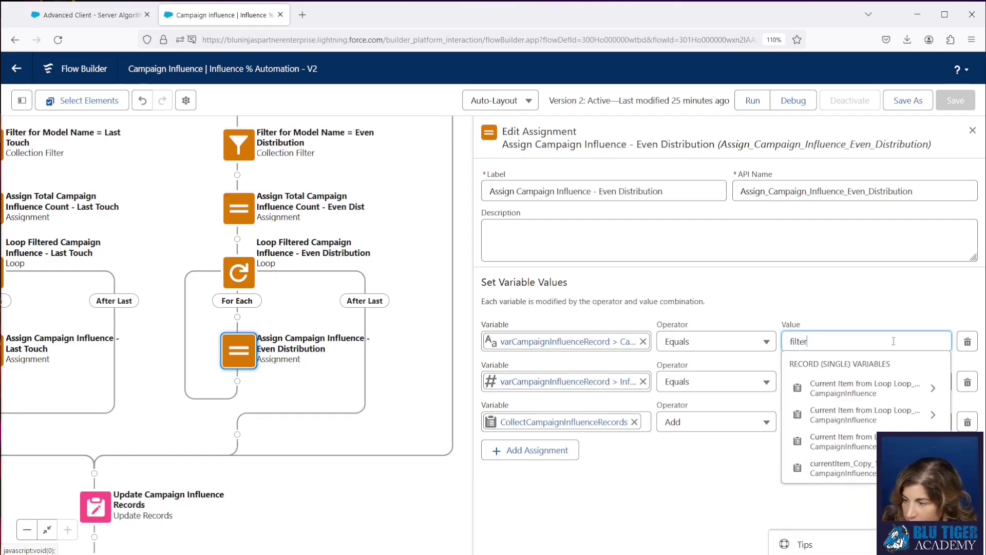
{"action": "left_click", "coordinate": [891, 388]}
{"action": "scroll", "coordinate": [876, 409], "scroll_direction": "down", "scroll_amount": 5}
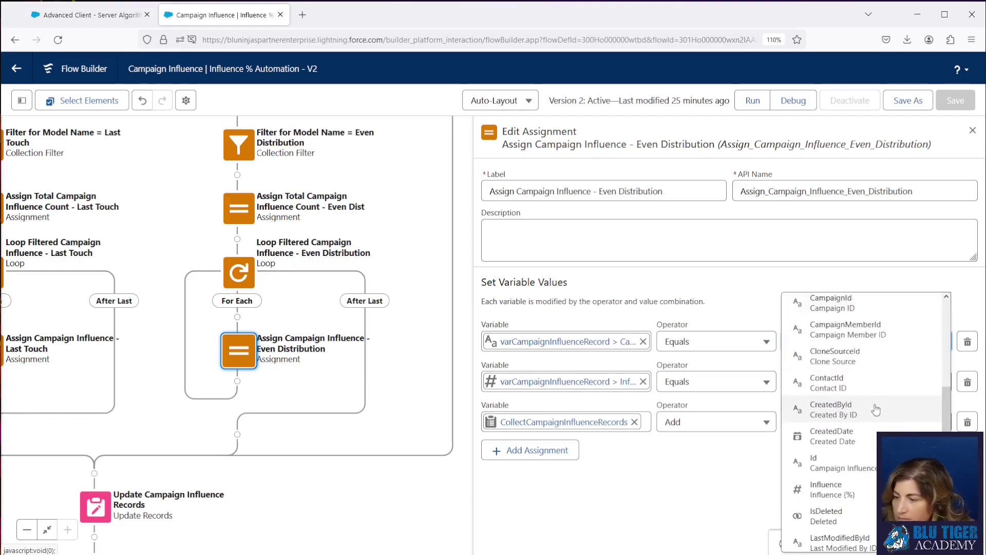
{"action": "left_click", "coordinate": [869, 460]}
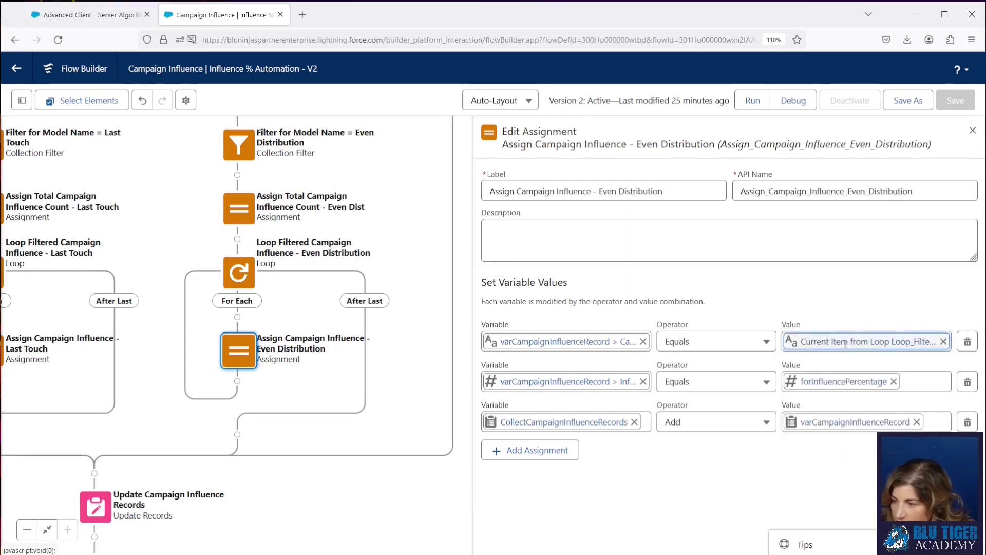
- Check the full loop reference in the first value of the Even Distribution assignment from start to end
{"action": "left_click", "coordinate": [846, 344]}
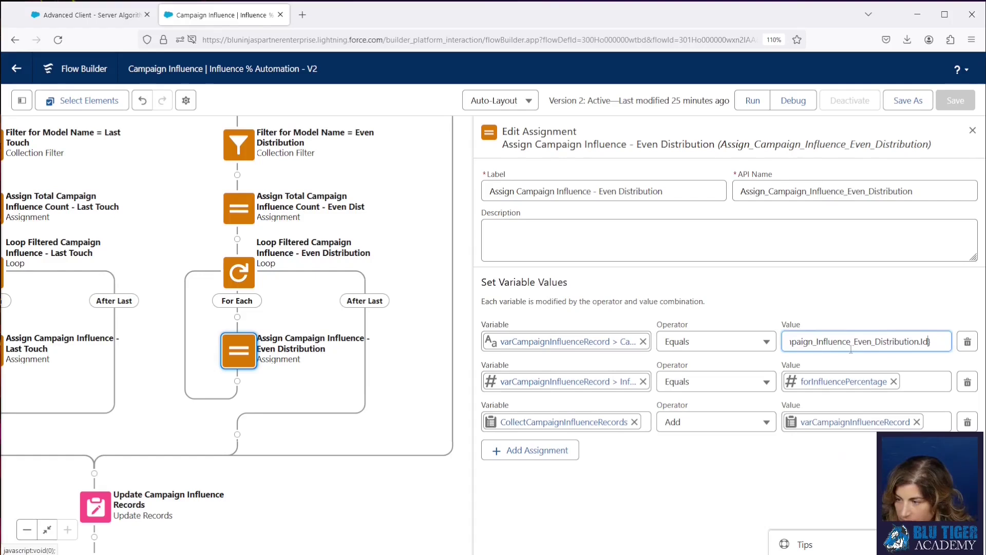
{"action": "left_click", "coordinate": [889, 341]}
{"action": "key", "text": "Left"}
{"action": "key", "text": "Left"}
{"action": "key", "text": "Left"}
{"action": "key", "text": "Left"}
{"action": "key", "text": "Left"}
{"action": "key", "text": "Left"}
{"action": "key", "text": "Left"}
{"action": "key", "text": "Left"}
{"action": "key", "text": "Left"}
{"action": "key", "text": "Left"}
{"action": "key", "text": "Left"}
{"action": "key", "text": "Left"}
{"action": "key", "text": "Left"}
{"action": "key", "text": "Left"}
{"action": "key", "text": "Left"}
{"action": "key", "text": "Left"}
{"action": "key", "text": "Left"}
{"action": "key", "text": "Left"}
{"action": "key", "text": "Left"}
{"action": "key", "text": "Left"}
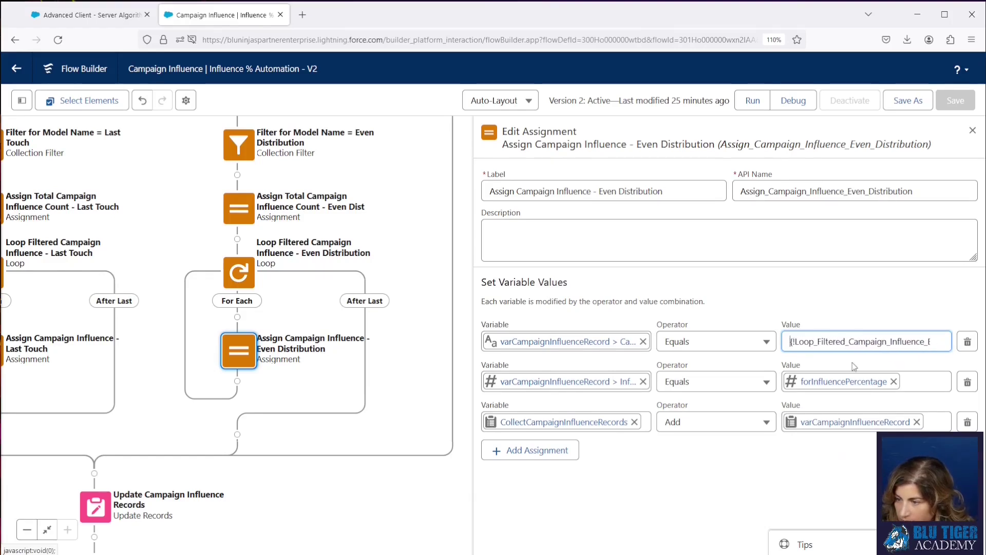
{"action": "key", "text": "Right"}
{"action": "key", "text": "Right"}
{"action": "key", "text": "Right"}
{"action": "key", "text": "Right"}
{"action": "key", "text": "Right"}
{"action": "key", "text": "Right"}
{"action": "key", "text": "Right"}
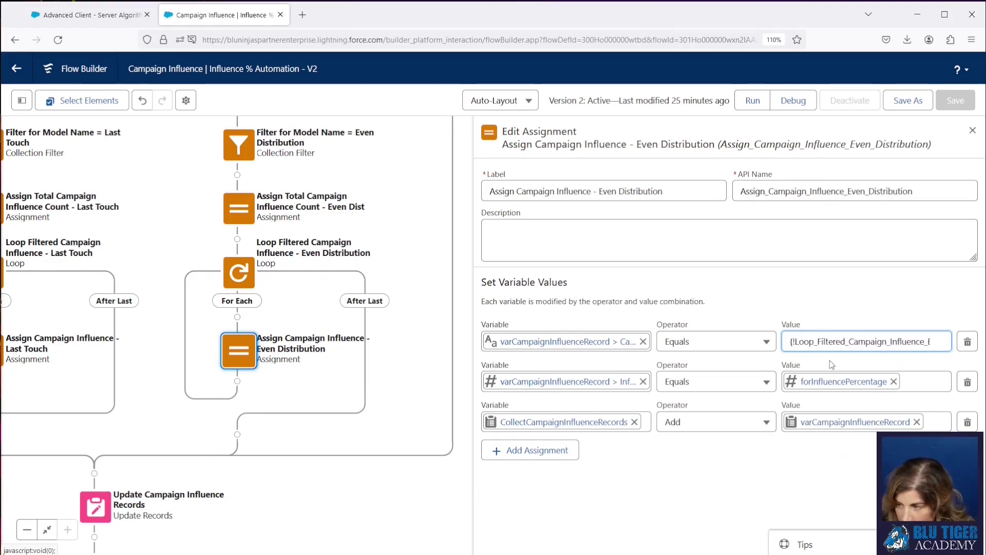
{"action": "key", "text": "Right"}
{"action": "key", "text": "Right"}
{"action": "key", "text": "Right"}
{"action": "key", "text": "Right"}
{"action": "key", "text": "Right"}
{"action": "key", "text": "Right"}
{"action": "key", "text": "Right"}
{"action": "key", "text": "Right"}
{"action": "key", "text": "Right"}
{"action": "key", "text": "Right"}
{"action": "key", "text": "Right"}
{"action": "key", "text": "Right"}
{"action": "key", "text": "Right"}
{"action": "key", "text": "Right"}
{"action": "key", "text": "Right"}
{"action": "key", "text": "Right"}
{"action": "key", "text": "Right"}
{"action": "key", "text": "Right"}
{"action": "key", "text": "Right"}
{"action": "key", "text": "Right"}
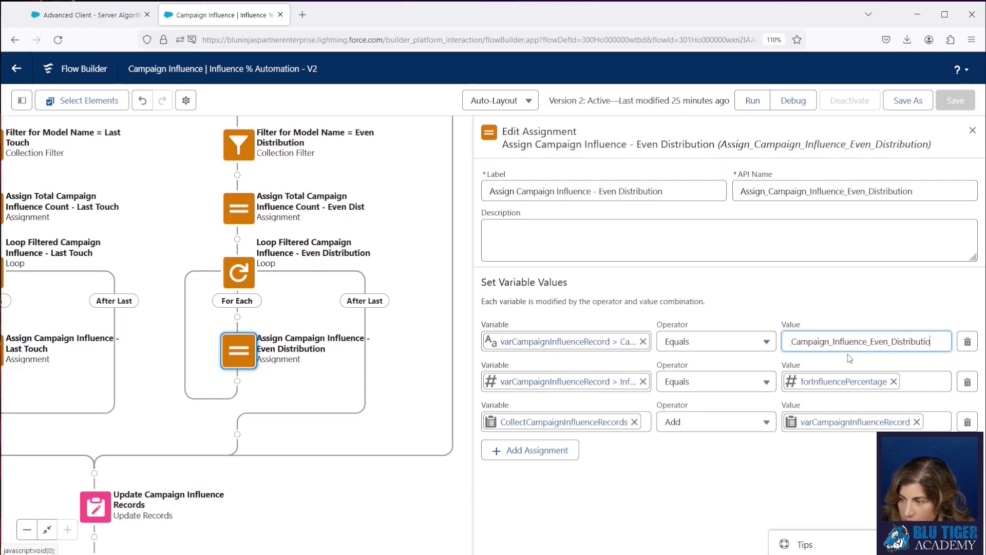
{"action": "left_click", "coordinate": [754, 301]}
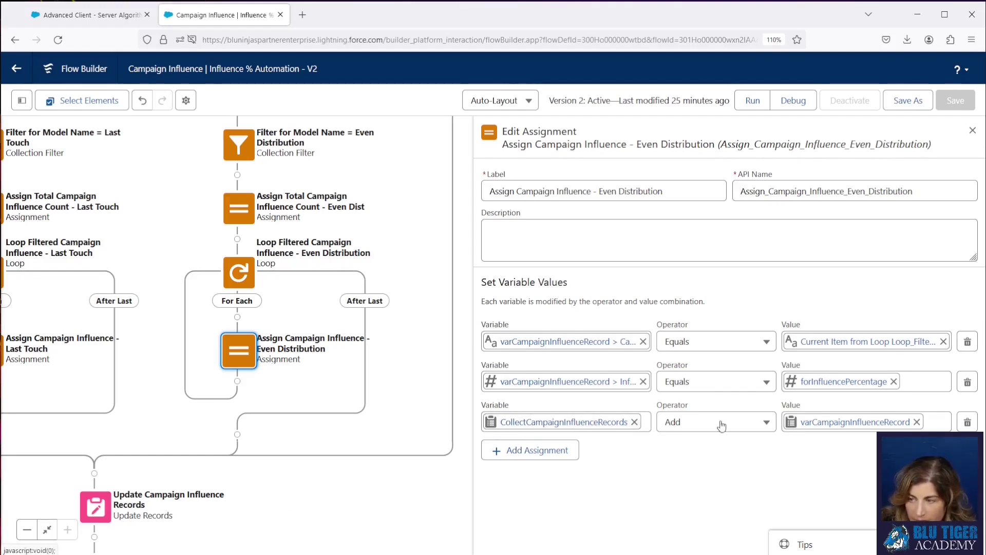
- Save the Influence % Automation flow as a new version and activate it
{"action": "left_click", "coordinate": [908, 103]}
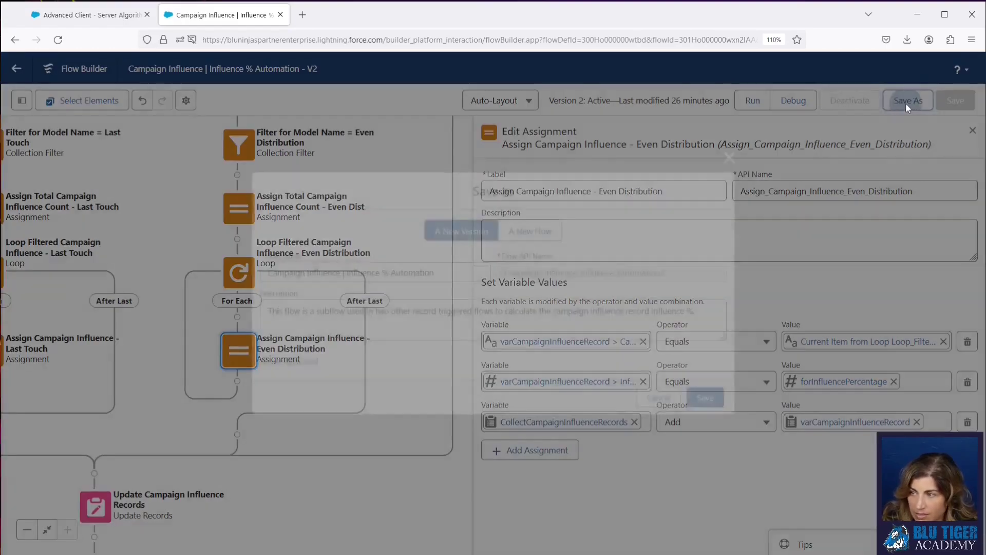
{"action": "left_click", "coordinate": [712, 401]}
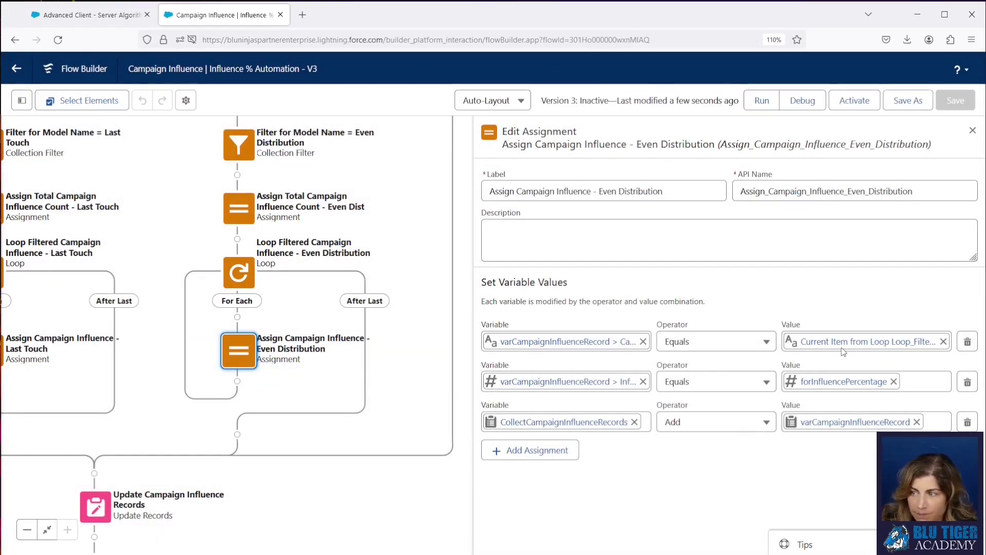
{"action": "left_click", "coordinate": [849, 101]}
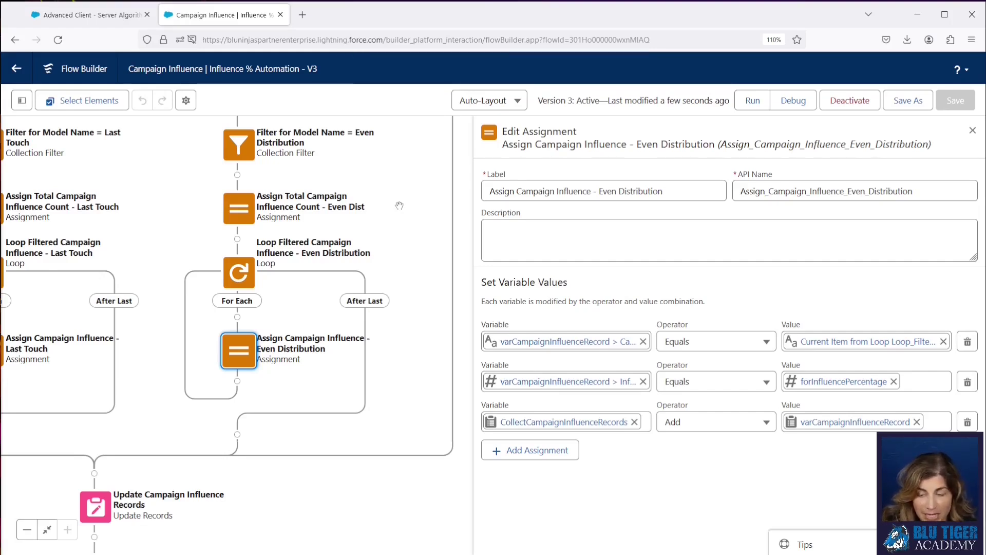
- On the Advanced Client - Server Algorithm opportunity, add the Hawthorne Diagnostics contact as a contact role and review the Campaign Influence records
{"action": "left_click", "coordinate": [74, 17]}
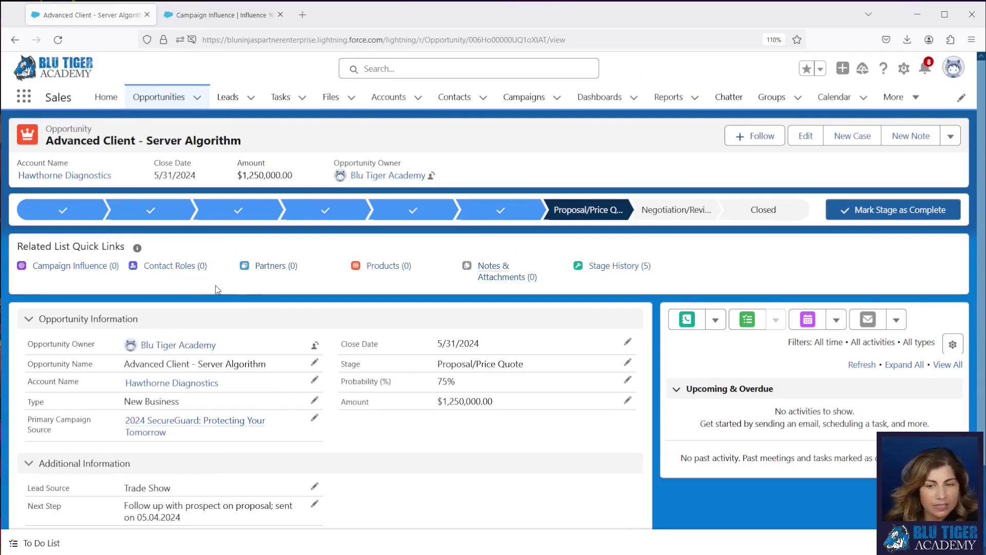
{"action": "mouse_move", "coordinate": [191, 266]}
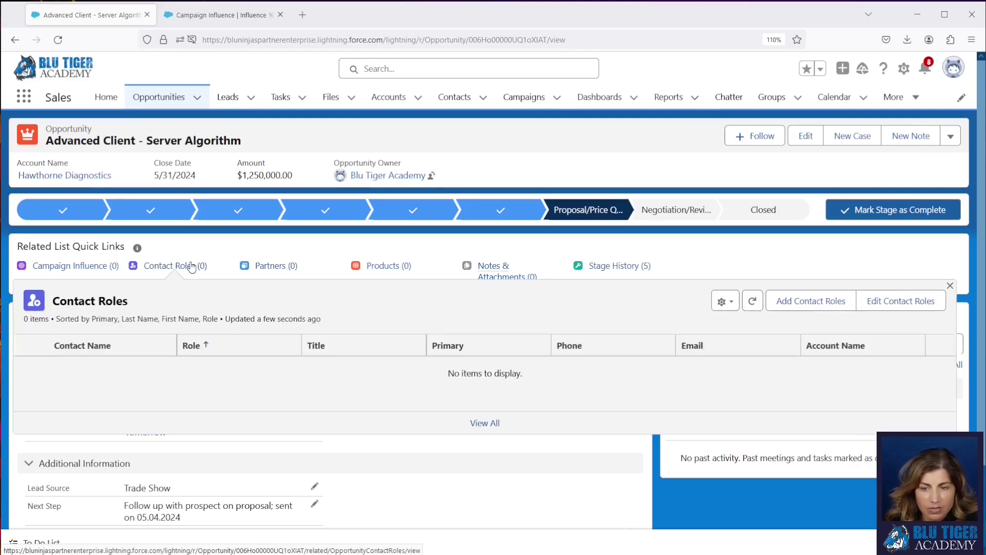
{"action": "left_click", "coordinate": [786, 302]}
{"action": "left_click", "coordinate": [274, 197]}
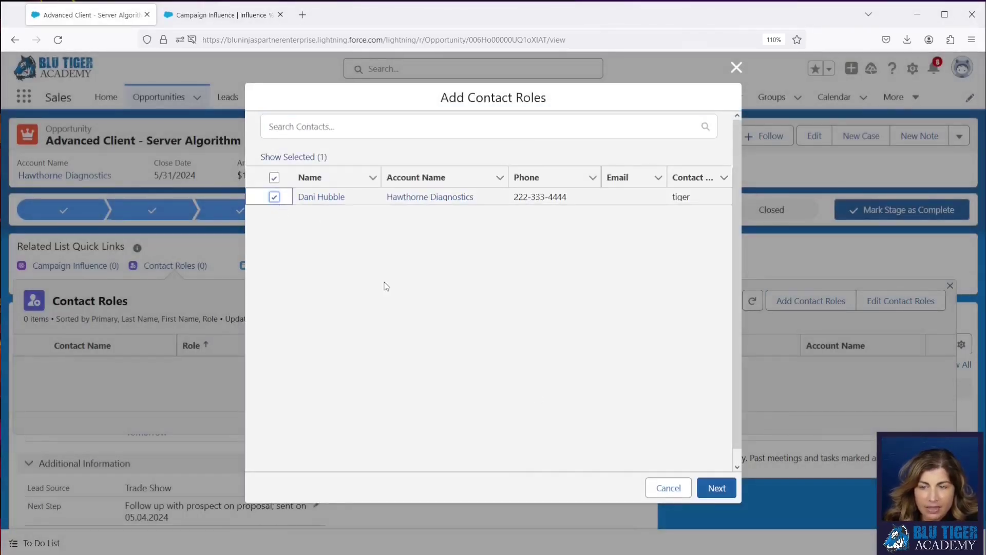
{"action": "left_click", "coordinate": [716, 489]}
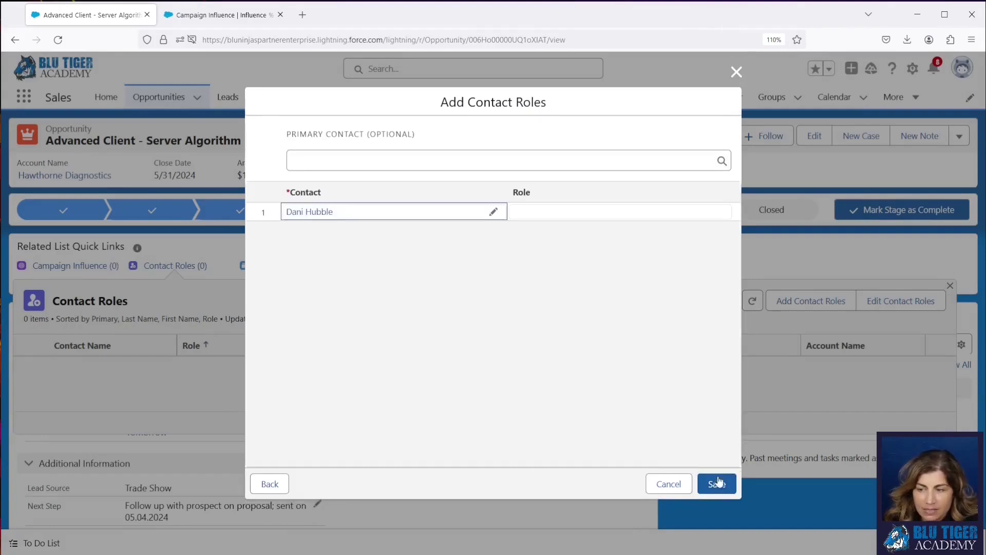
{"action": "left_click", "coordinate": [718, 483]}
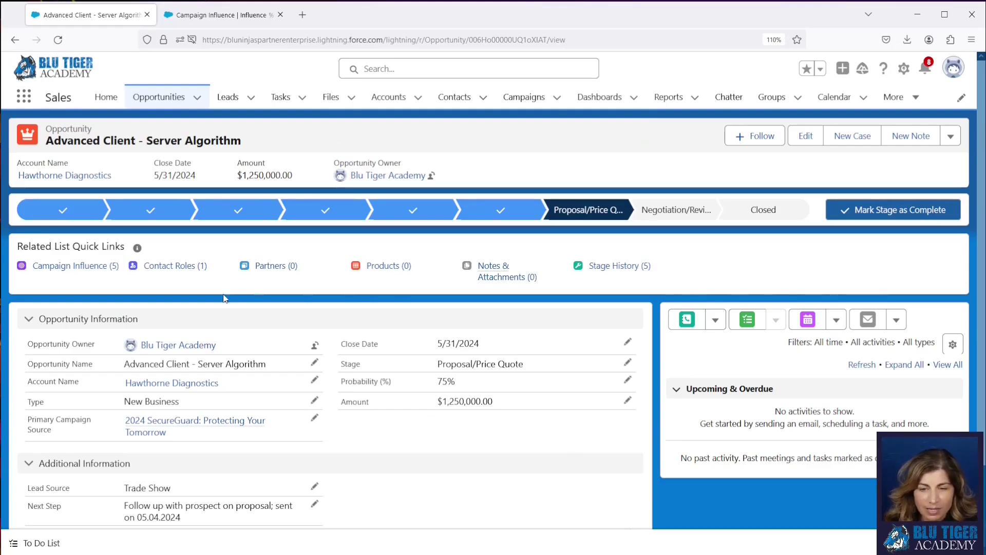
{"action": "mouse_move", "coordinate": [76, 271]}
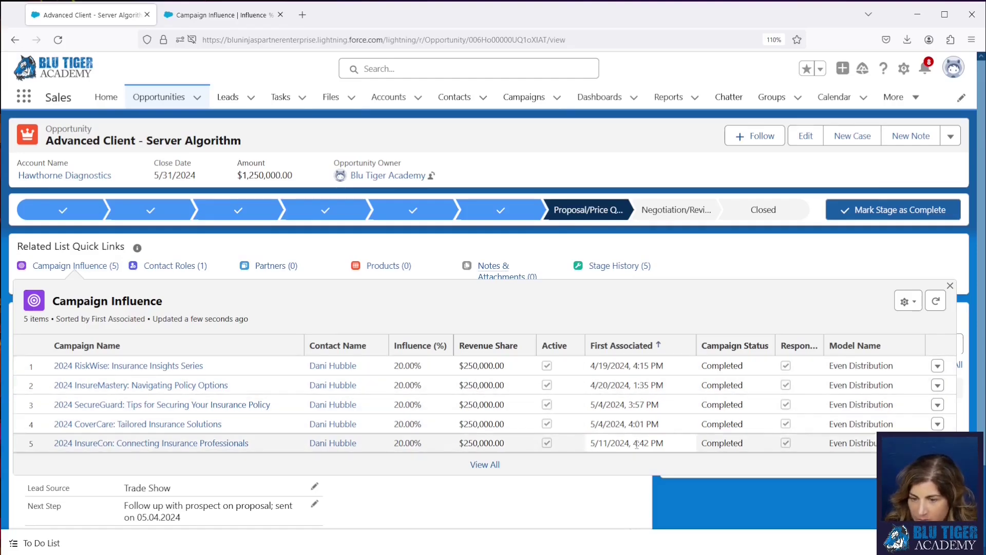
- Open the influencing contact's record in a separate browser tab and examine the first associated dates in its Campaign History
{"action": "scroll", "coordinate": [391, 493], "scroll_direction": "down", "scroll_amount": 2}
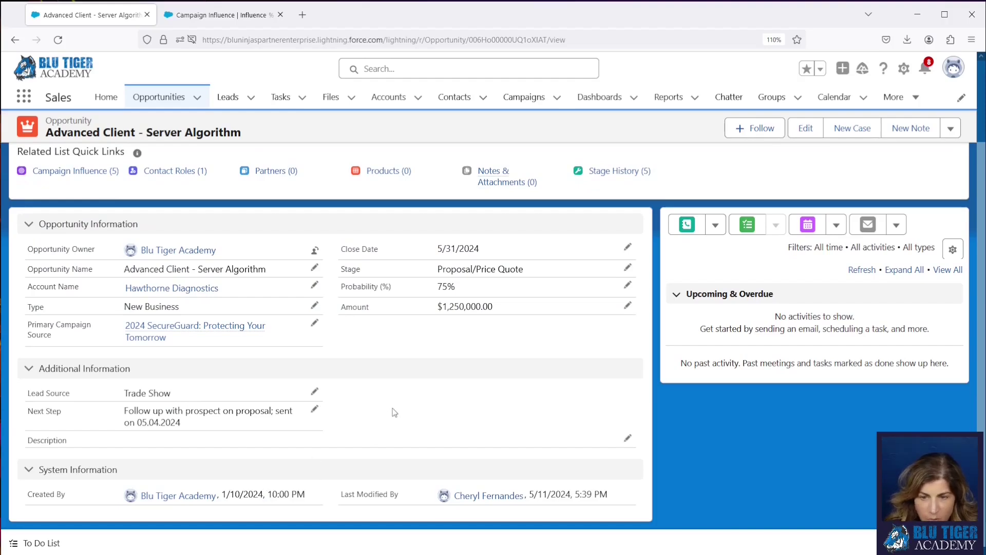
{"action": "scroll", "coordinate": [392, 409], "scroll_direction": "up", "scroll_amount": 2}
{"action": "mouse_move", "coordinate": [112, 248]}
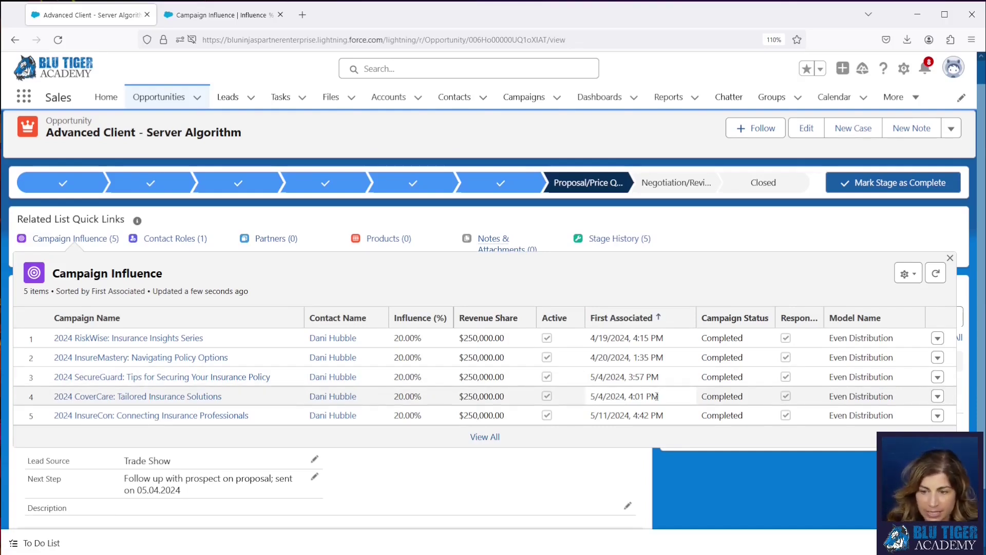
{"action": "right_click", "coordinate": [337, 339]}
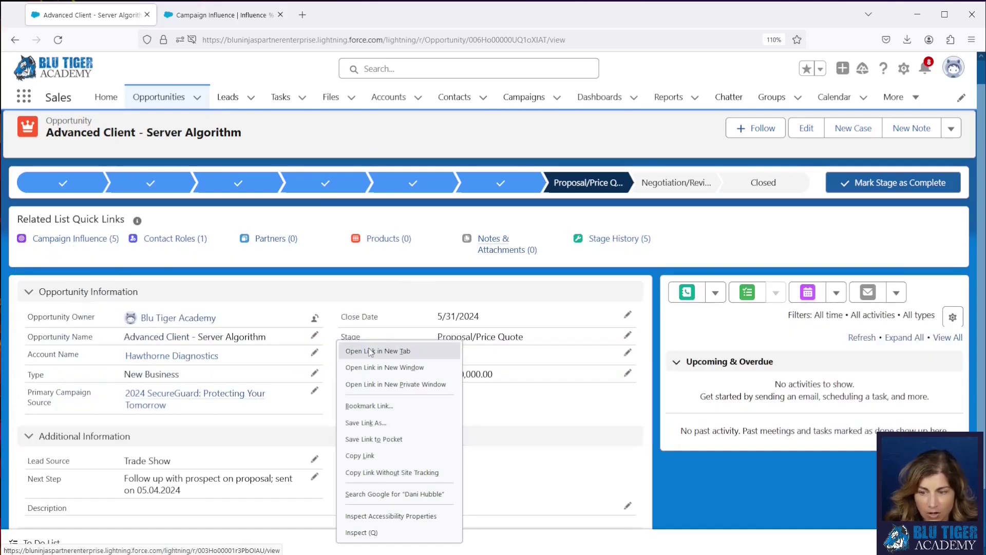
{"action": "left_click", "coordinate": [370, 352]}
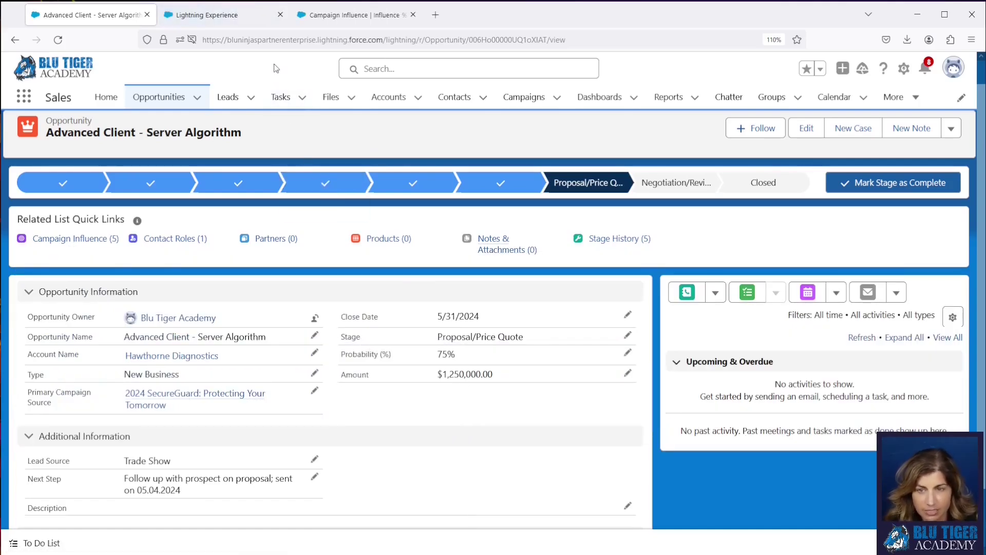
{"action": "left_click", "coordinate": [225, 17]}
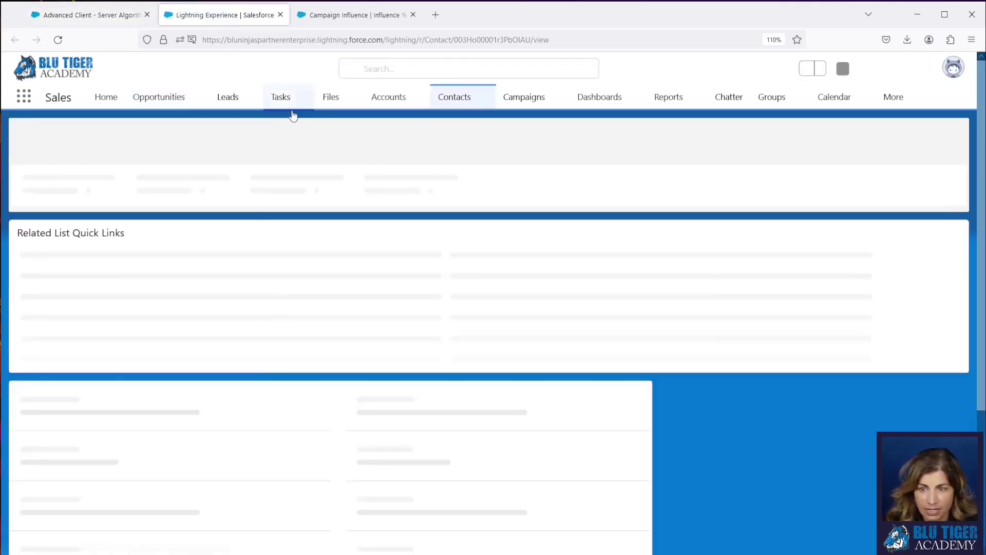
{"action": "mouse_move", "coordinate": [399, 228]}
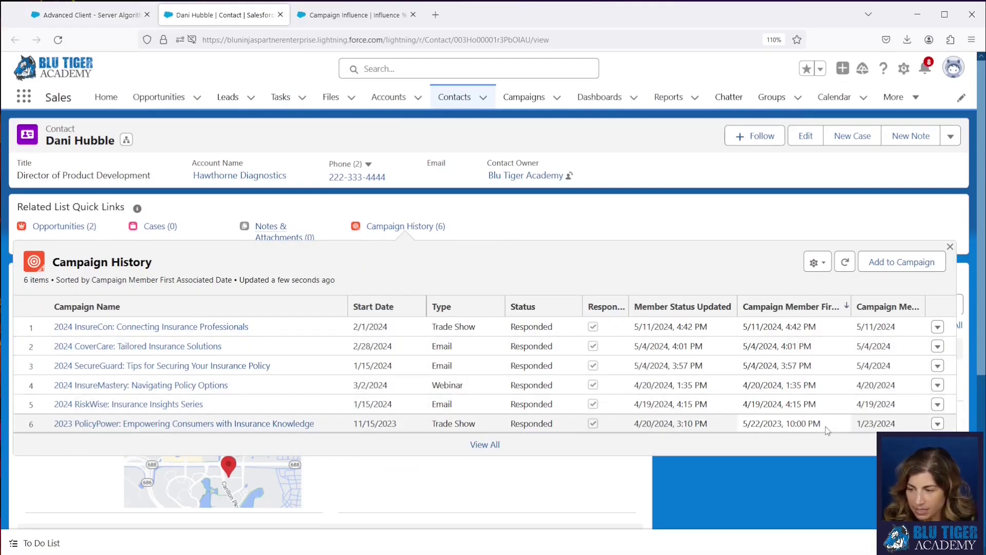
{"action": "left_click_drag", "start_coordinate": [824, 426], "coordinate": [746, 426]}
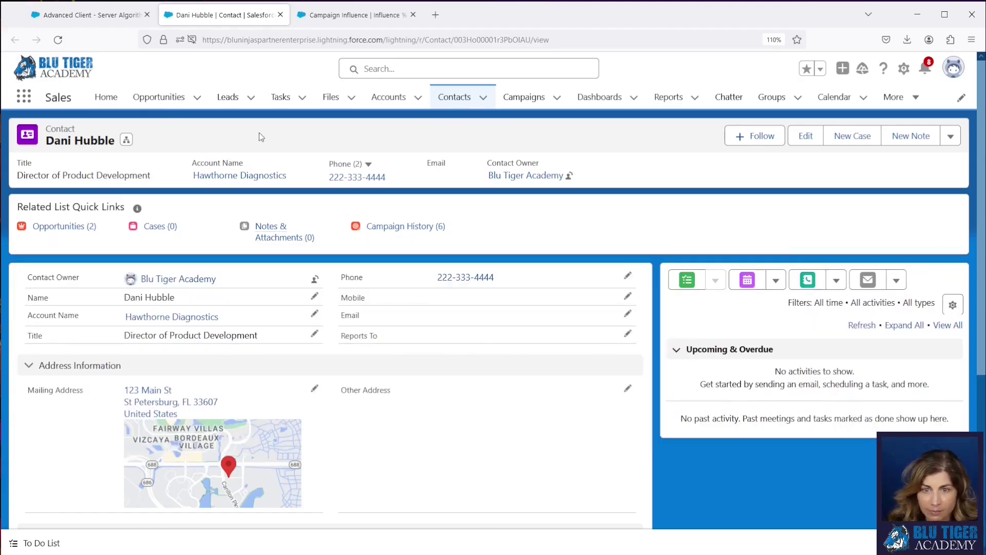
- Return to the Advanced Client - Server Algorithm opportunity and review the influence percentages of its Campaign Influence records
{"action": "left_click", "coordinate": [95, 15]}
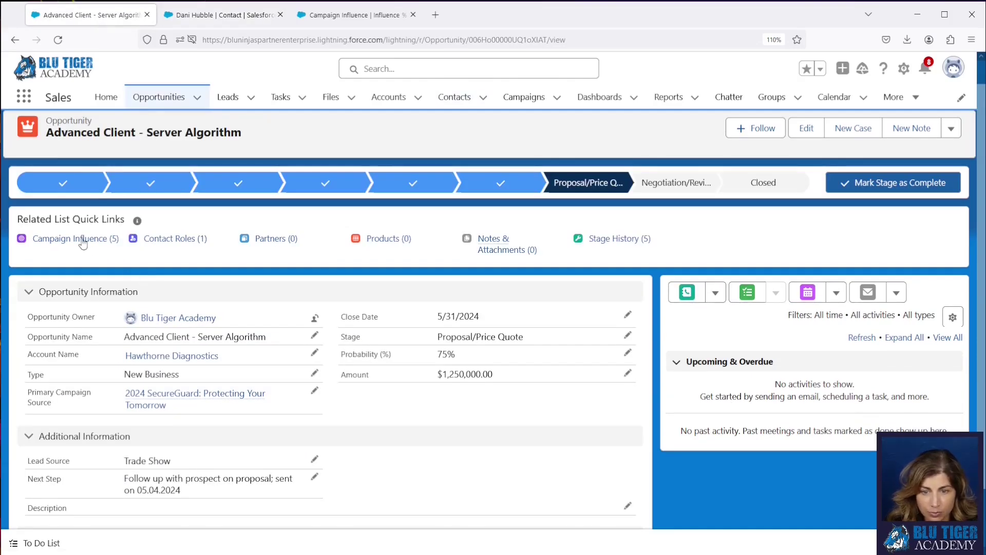
{"action": "mouse_move", "coordinate": [82, 244]}
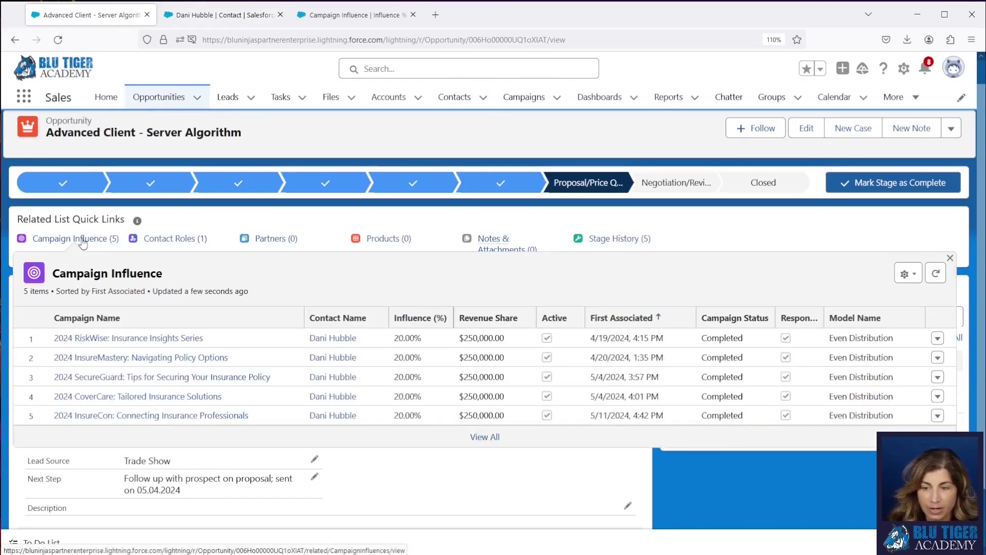
{"action": "double_click", "coordinate": [430, 343]}
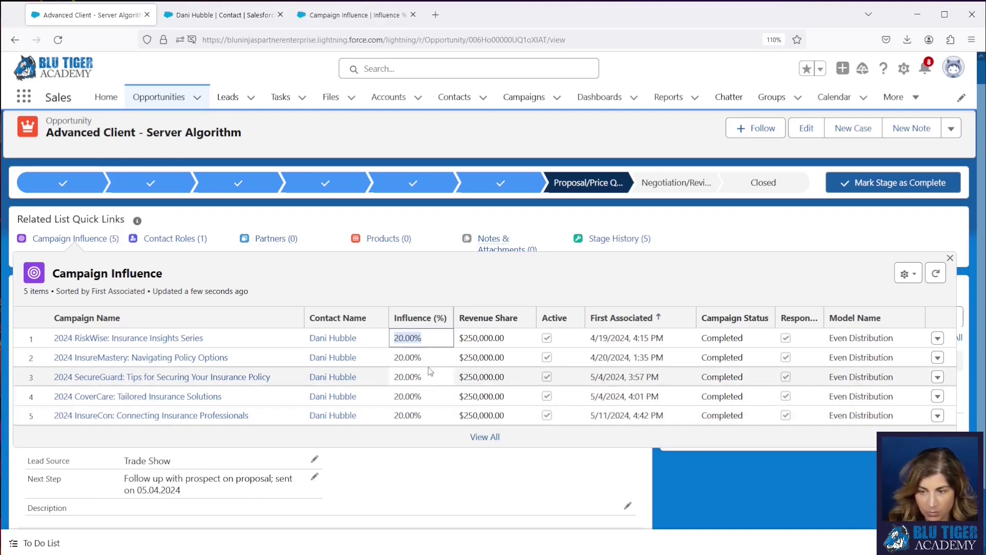
{"action": "left_click", "coordinate": [399, 276]}
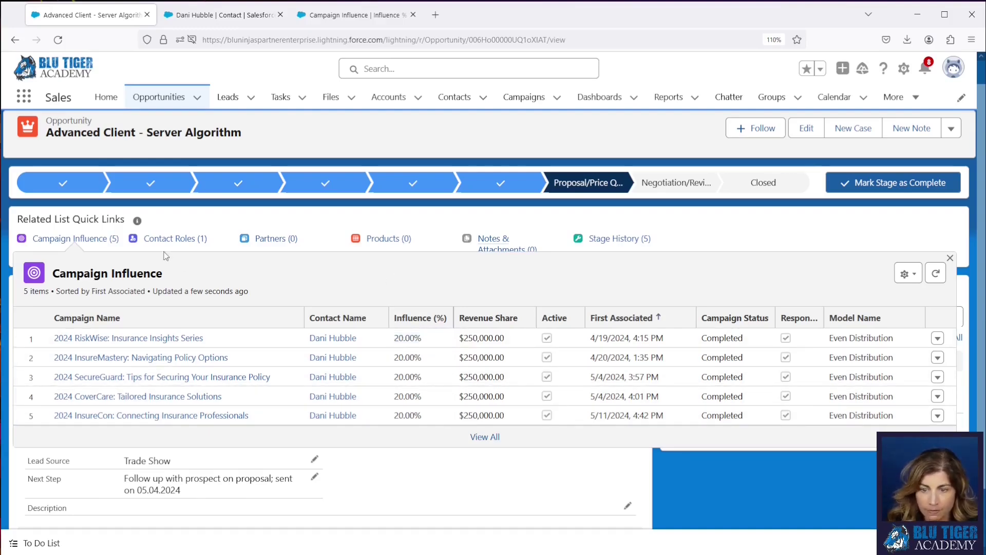
- Delete the Hawthorne Diagnostics contact's role from the opportunity
{"action": "mouse_move", "coordinate": [165, 241]}
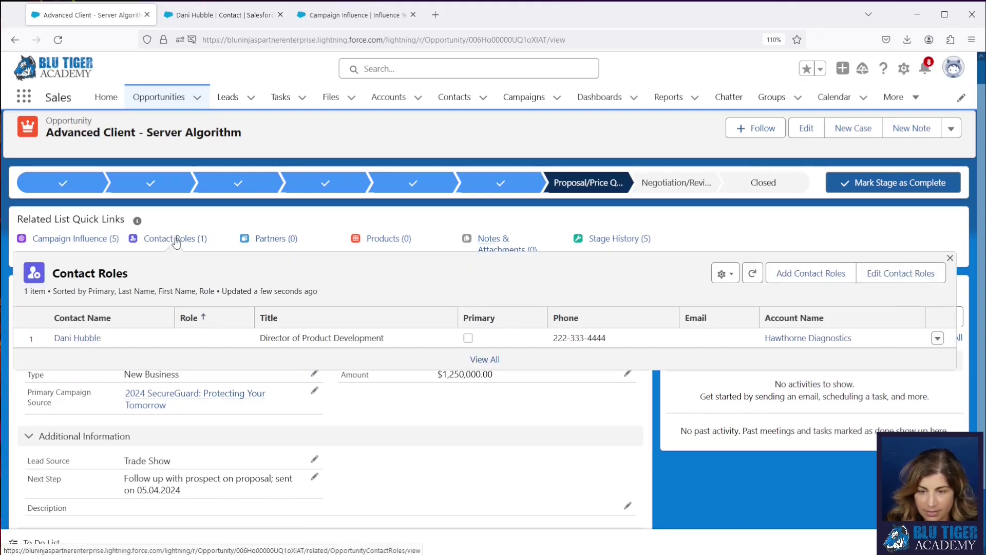
{"action": "left_click", "coordinate": [938, 339]}
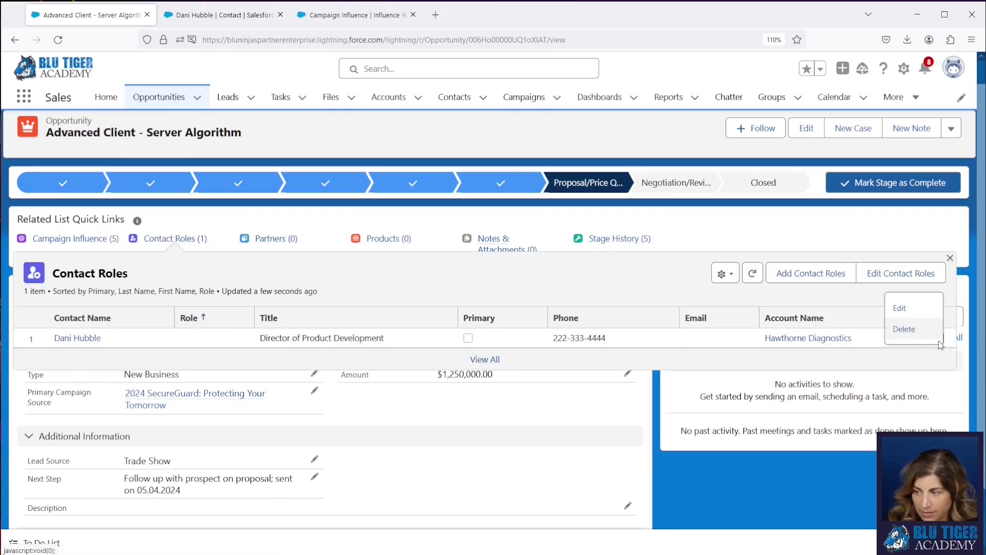
{"action": "left_click", "coordinate": [910, 329]}
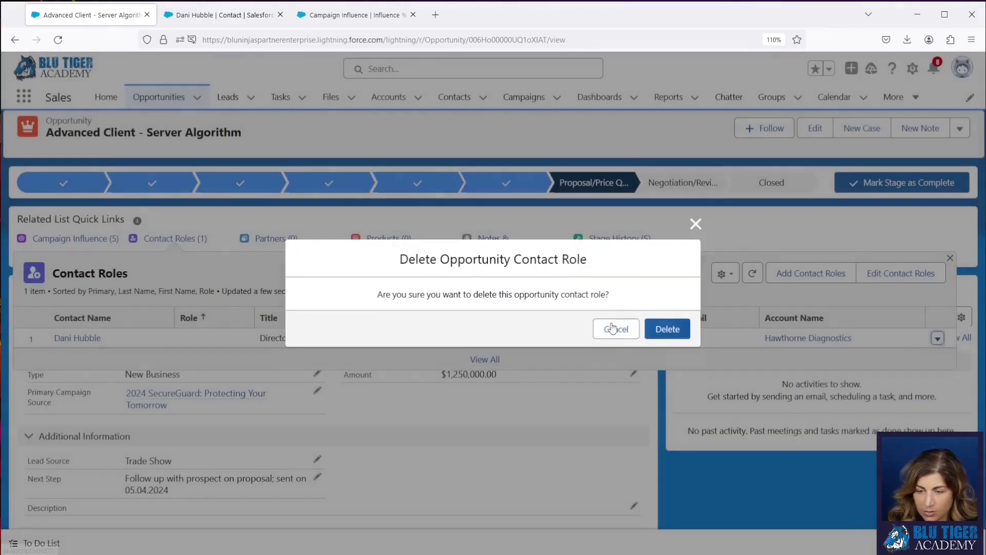
{"action": "left_click", "coordinate": [676, 329]}
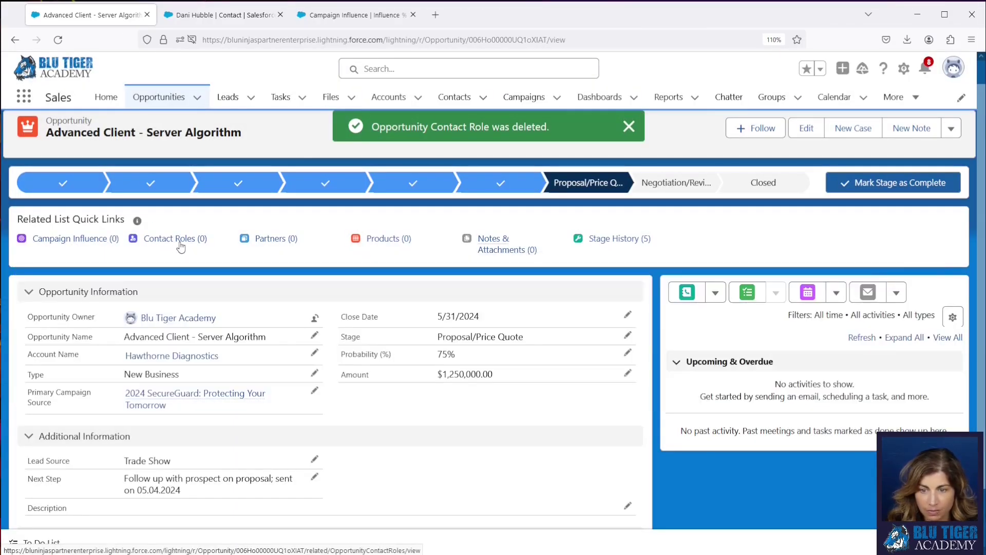
- Add the Hawthorne Diagnostics contact to the opportunity again as a contact role and check the Campaign Influence records
{"action": "mouse_move", "coordinate": [180, 247]}
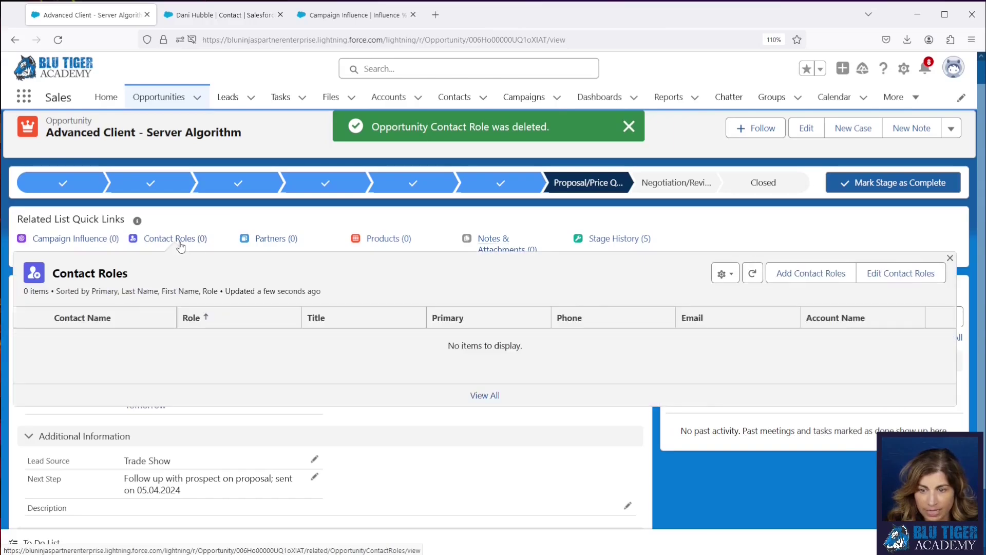
{"action": "left_click", "coordinate": [785, 279]}
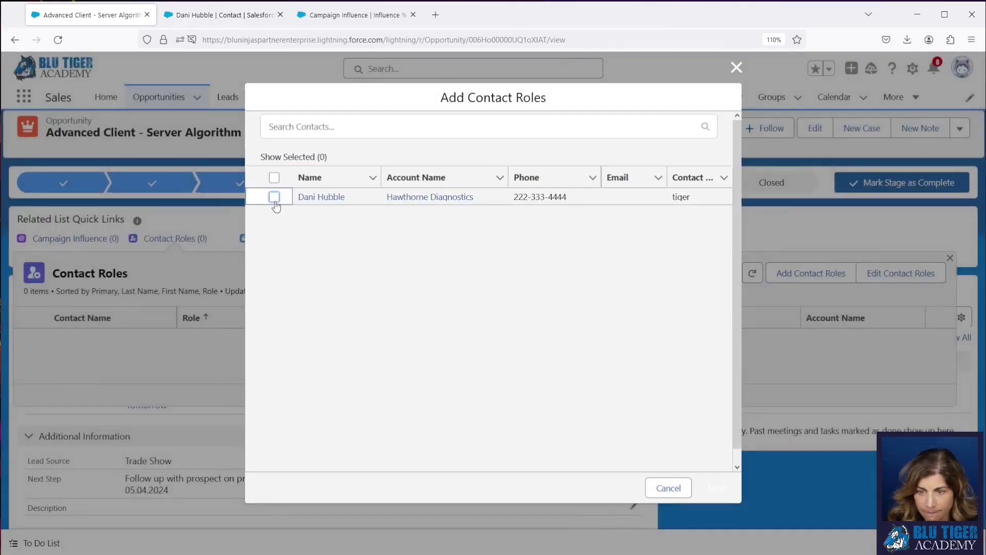
{"action": "left_click", "coordinate": [275, 201]}
{"action": "left_click", "coordinate": [717, 488]}
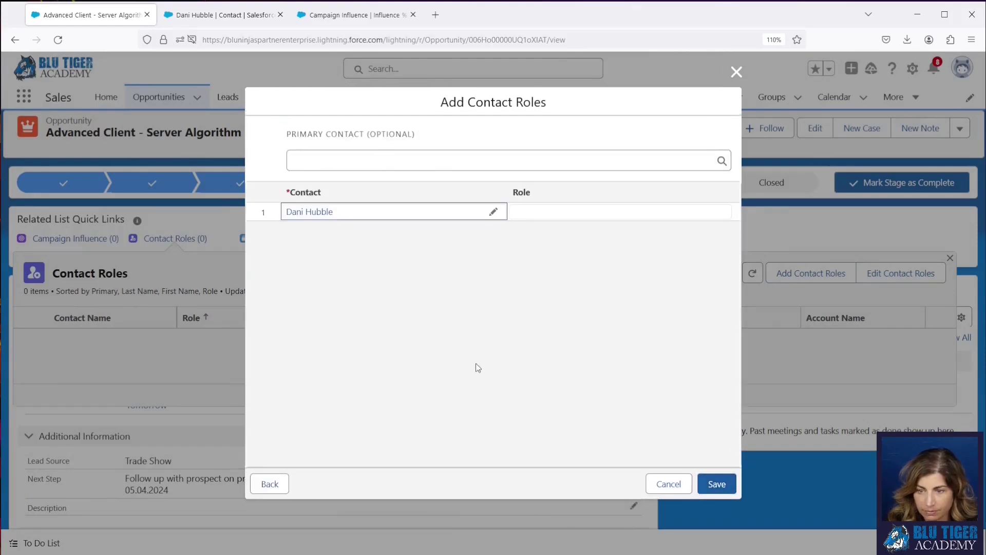
{"action": "left_click", "coordinate": [717, 484]}
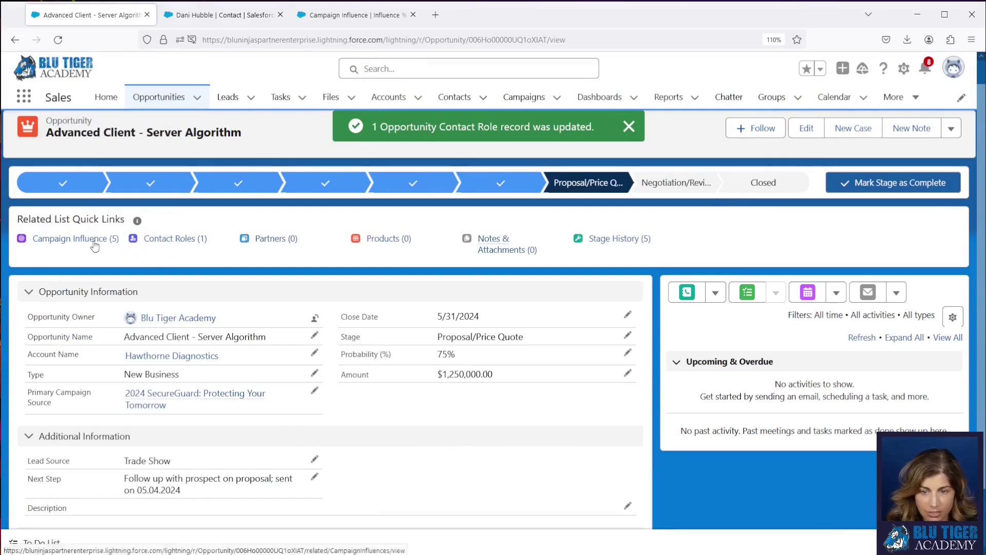
{"action": "mouse_move", "coordinate": [95, 245]}
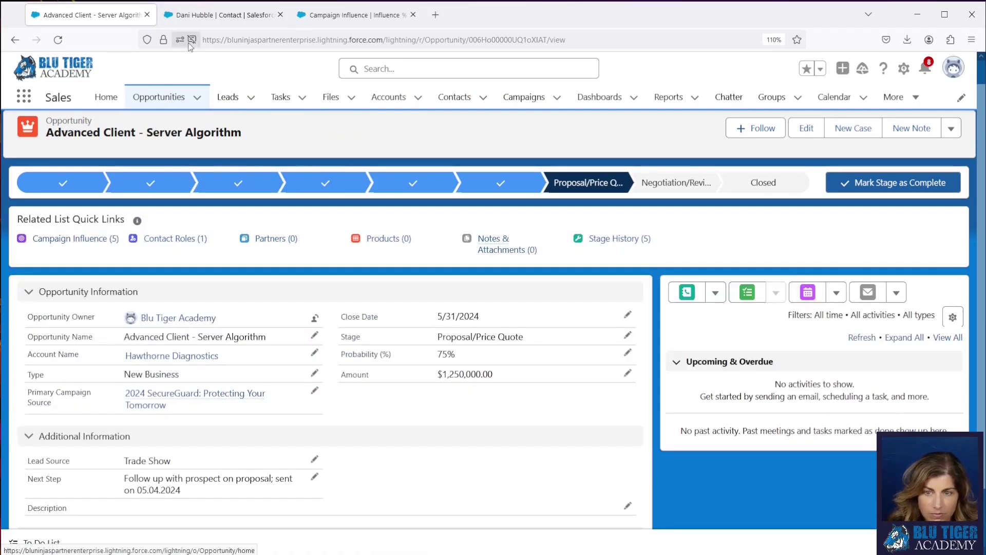
- Add the Hawthorne Diagnostics contact to the campaign 2024 InsureAlert: Your Guide to Policy Updates with the status Responded
{"action": "left_click", "coordinate": [191, 18]}
{"action": "mouse_move", "coordinate": [371, 229]}
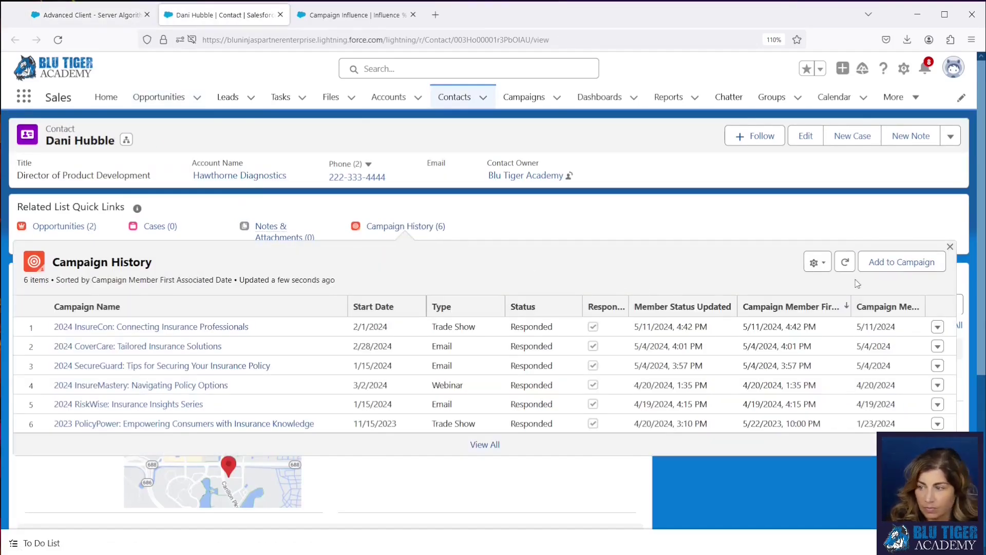
{"action": "left_click", "coordinate": [880, 262]}
{"action": "left_click", "coordinate": [459, 299]}
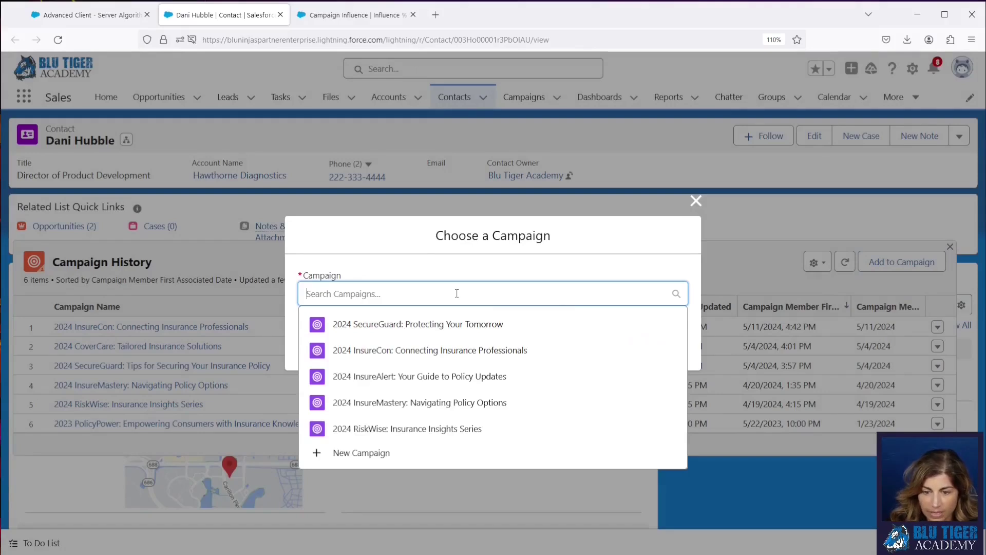
{"action": "type", "text": "2"}
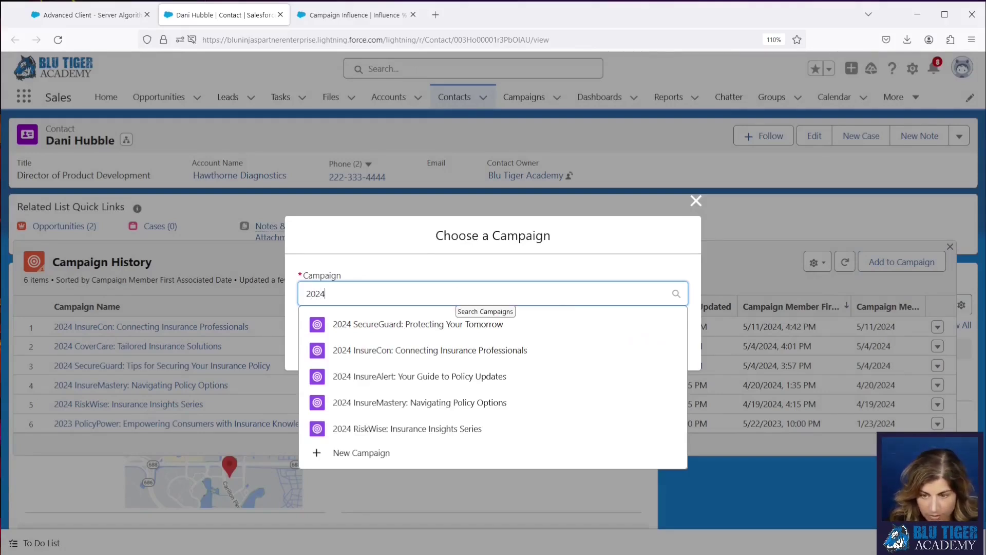
{"action": "type", "text": "024"}
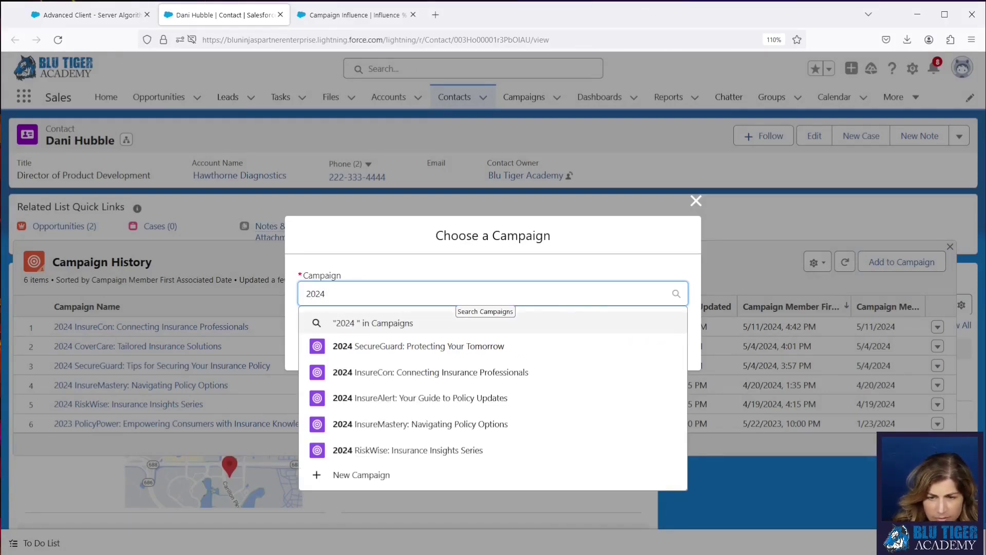
{"action": "left_click", "coordinate": [445, 396]}
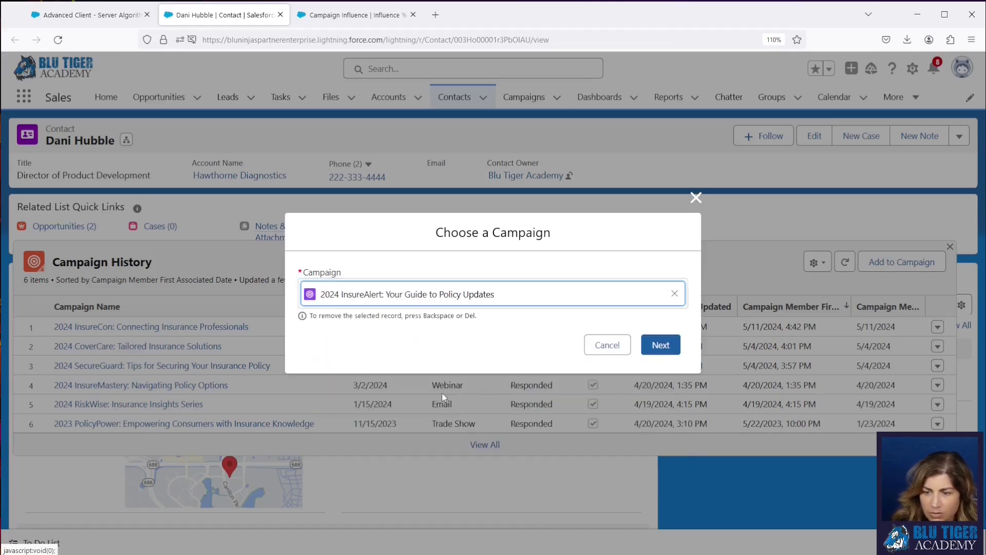
{"action": "left_click", "coordinate": [660, 353]}
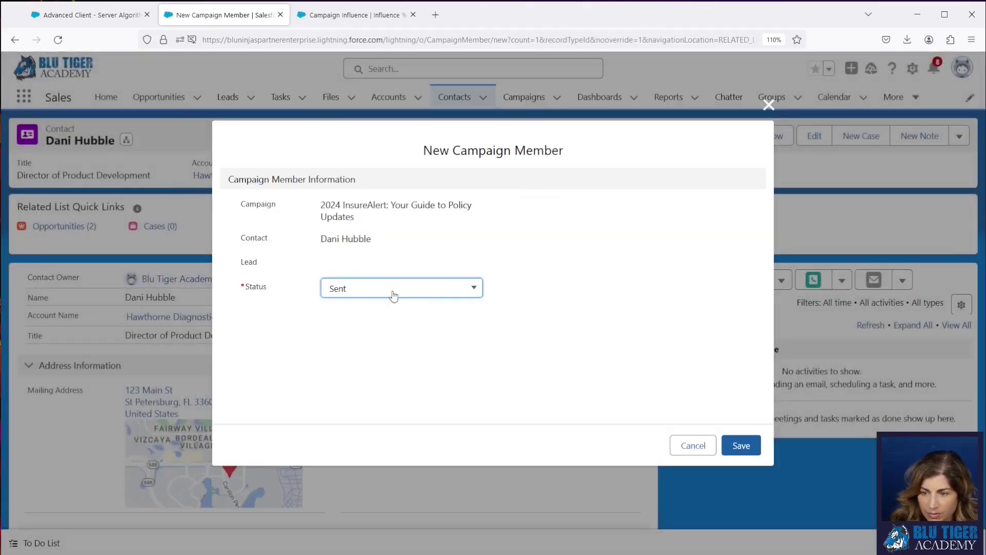
{"action": "left_click", "coordinate": [393, 290]}
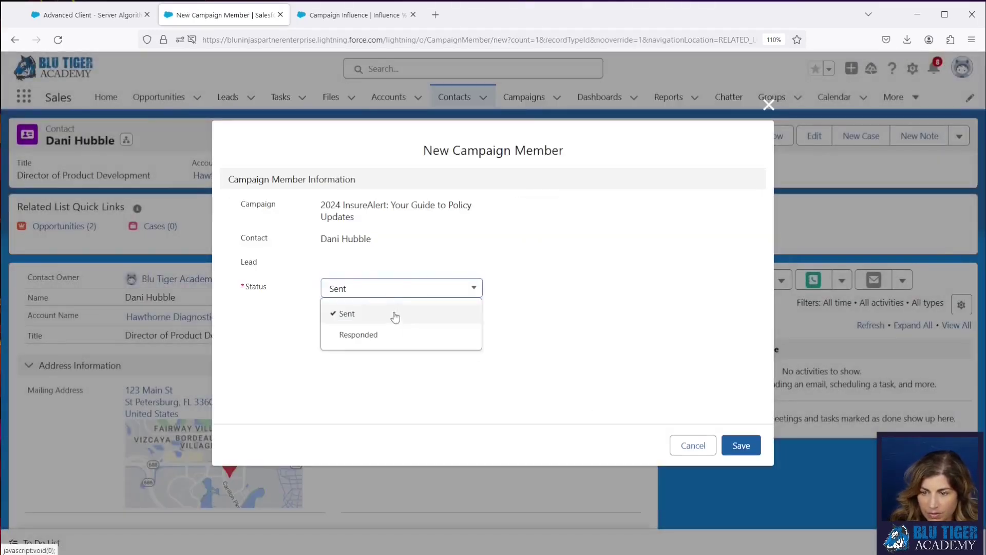
{"action": "left_click", "coordinate": [389, 335]}
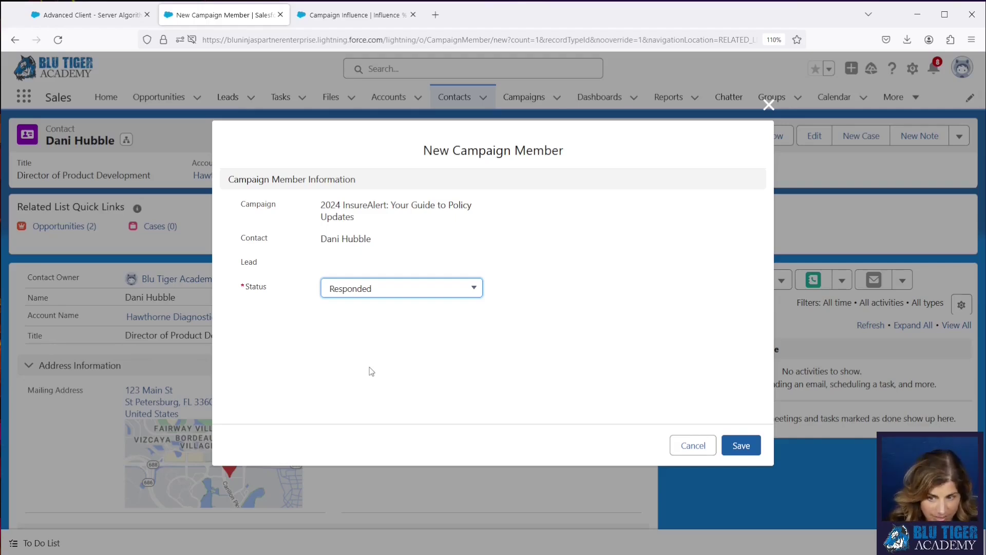
{"action": "left_click", "coordinate": [735, 445]}
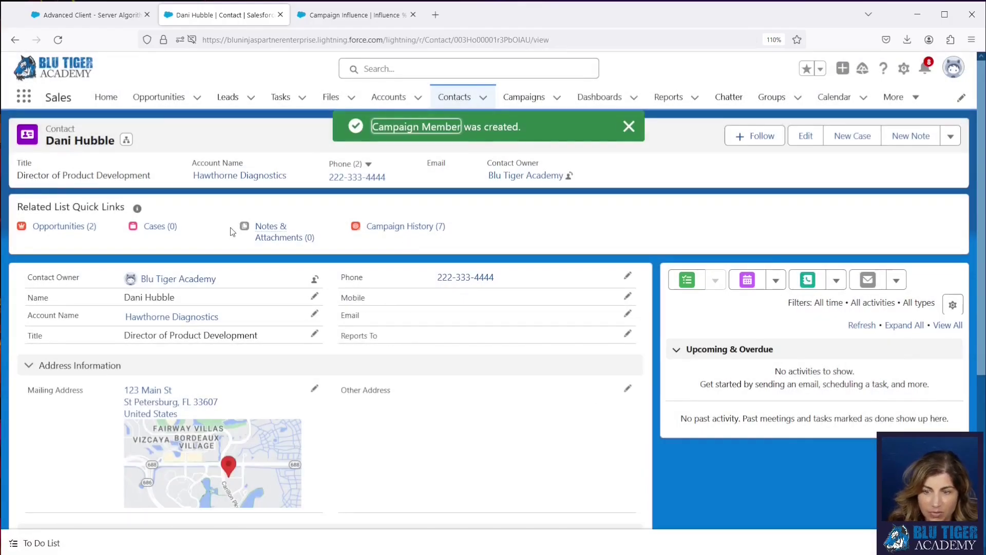
- On the Advanced Client - Server Algorithm opportunity, check the Campaign Influence records and add a second contact as a contact role without a role value
{"action": "left_click", "coordinate": [105, 16]}
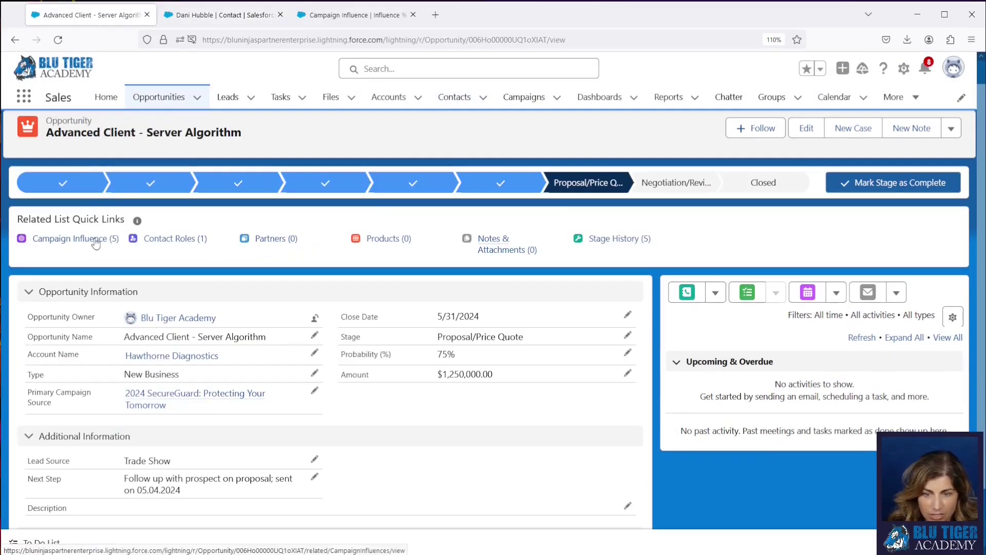
{"action": "mouse_move", "coordinate": [96, 241]}
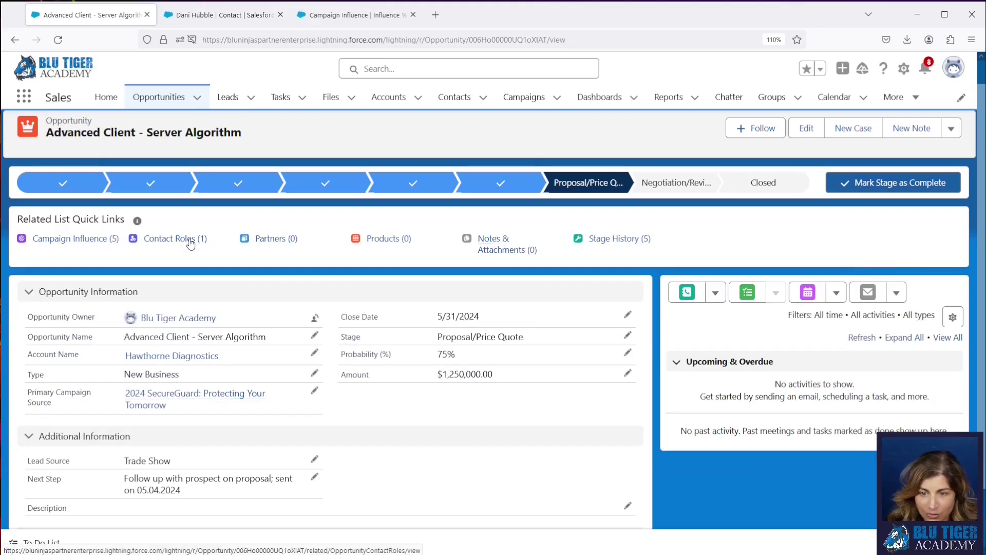
{"action": "mouse_move", "coordinate": [186, 244]}
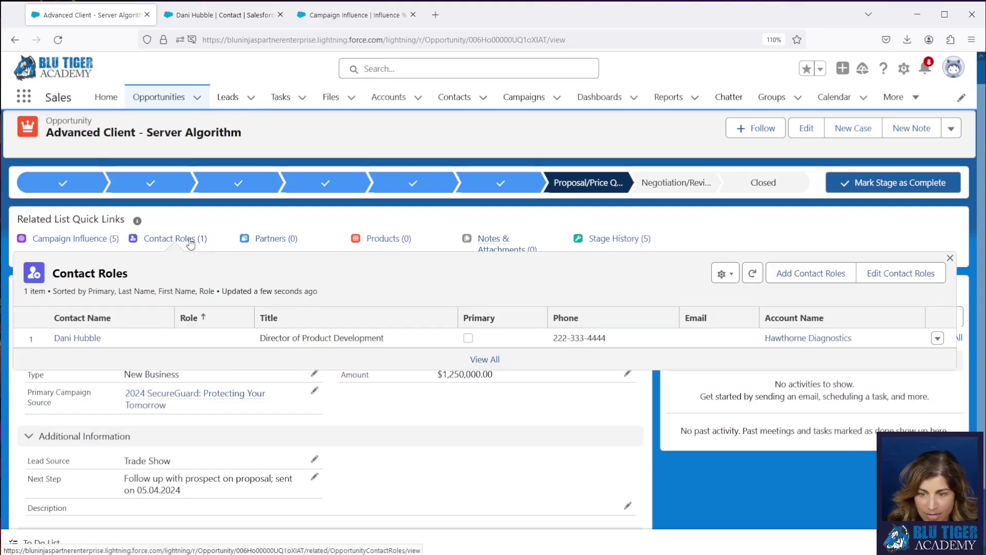
{"action": "left_click", "coordinate": [814, 275]}
{"action": "left_click", "coordinate": [346, 126]}
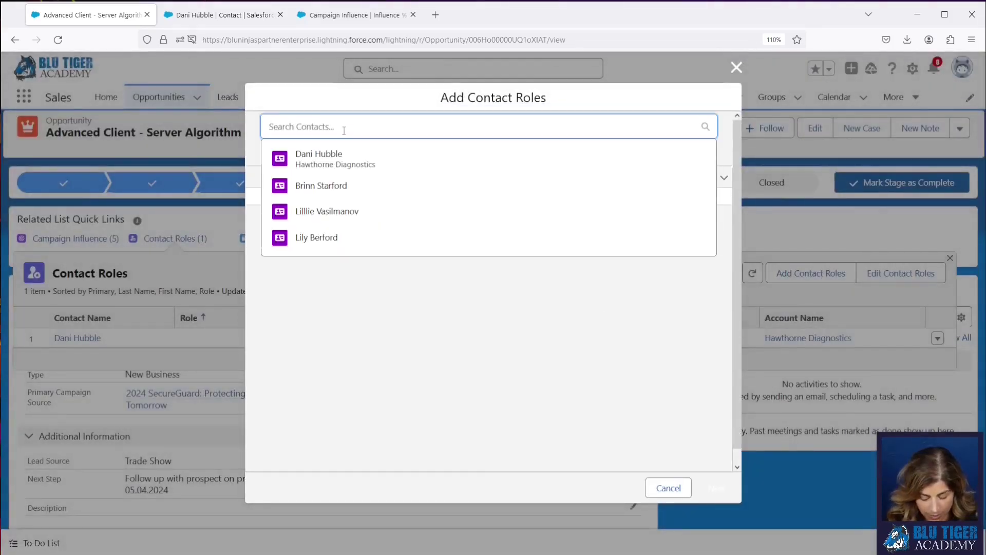
{"action": "type", "text": "brinn"}
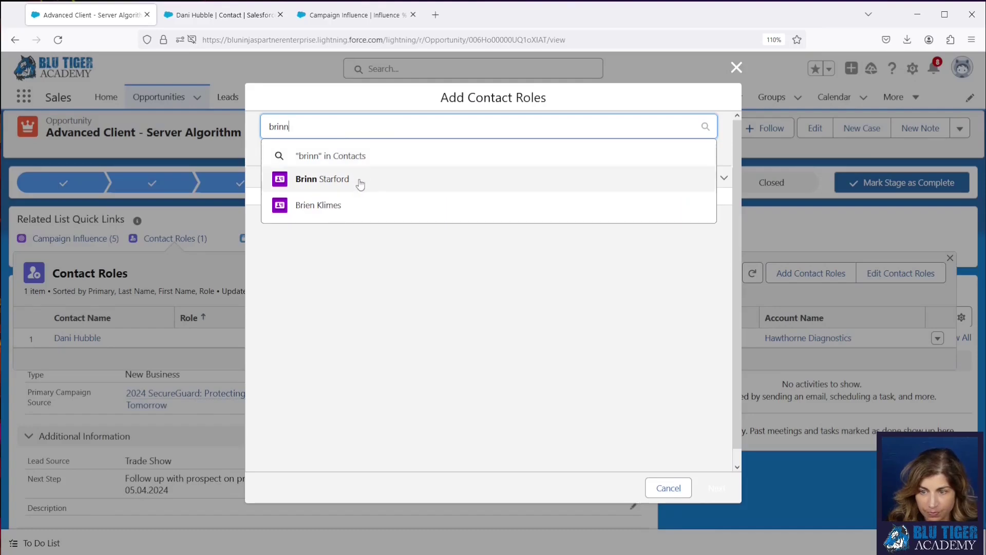
{"action": "left_click", "coordinate": [359, 184]}
{"action": "left_click", "coordinate": [714, 486]}
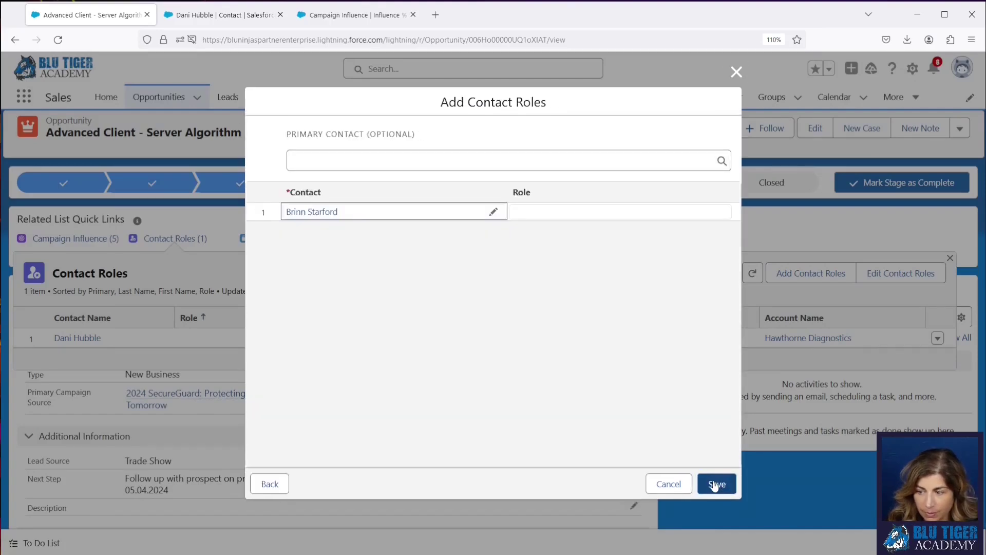
{"action": "left_click", "coordinate": [717, 486]}
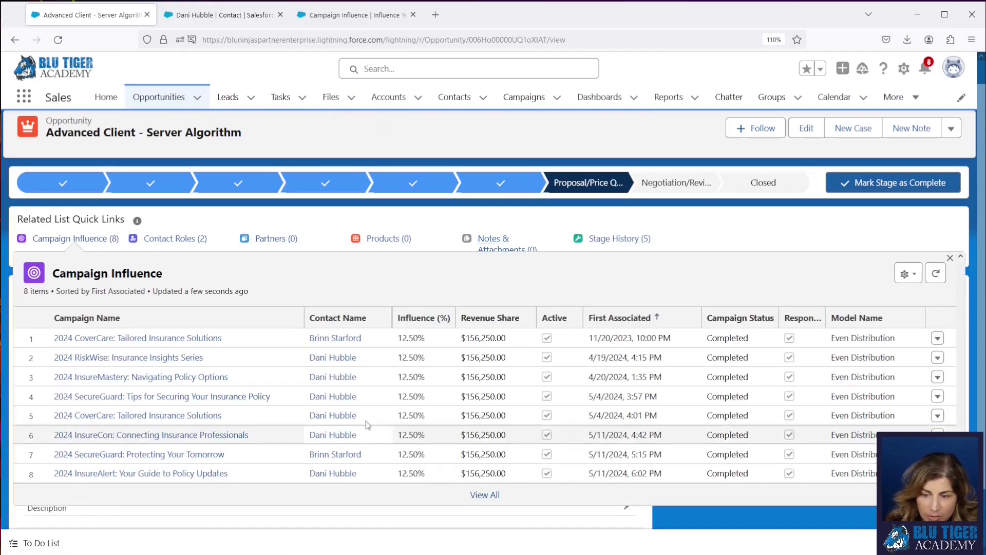
- Open the second contact's record in a separate tab and compare its Campaign History dates with the opportunity's Campaign Influence records
{"action": "right_click", "coordinate": [339, 342]}
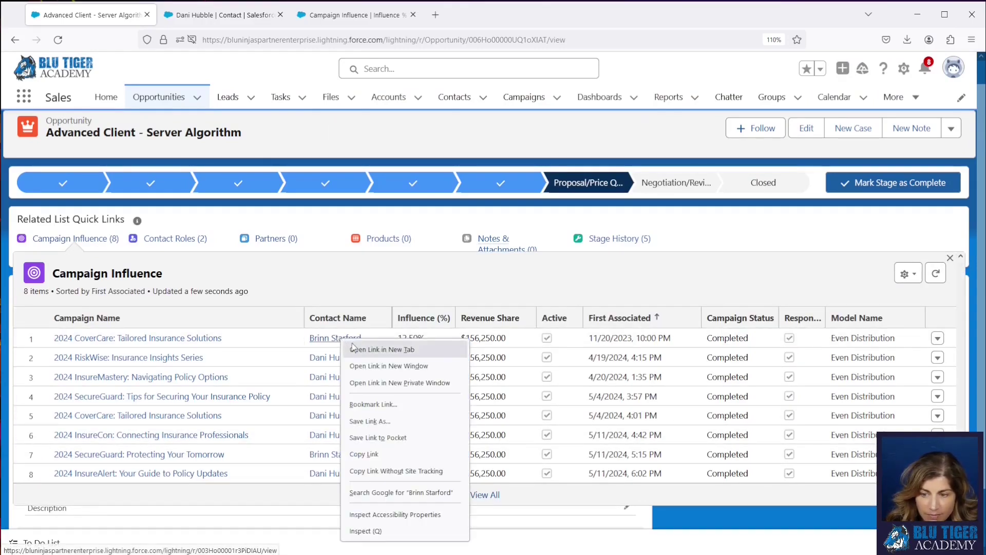
{"action": "left_click", "coordinate": [357, 349]}
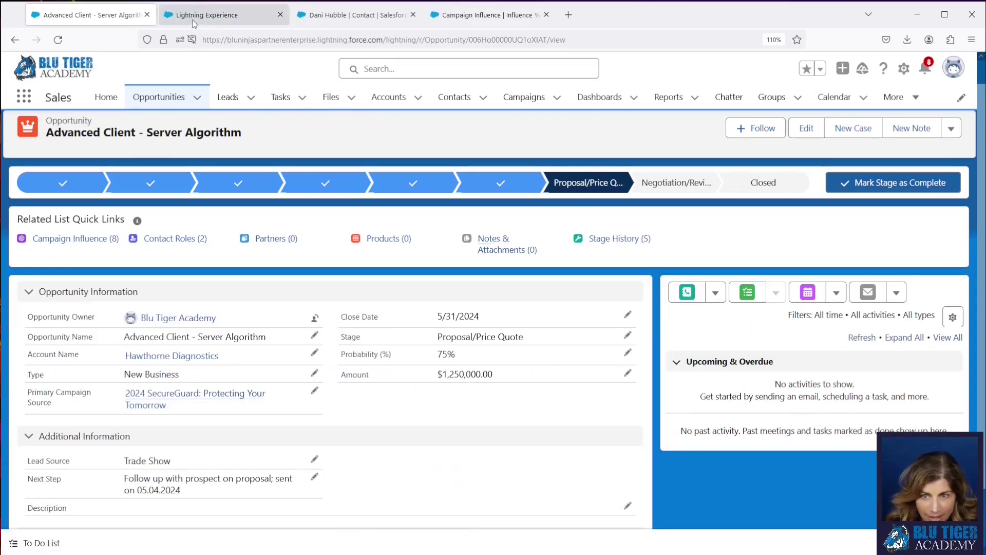
{"action": "left_click", "coordinate": [194, 20]}
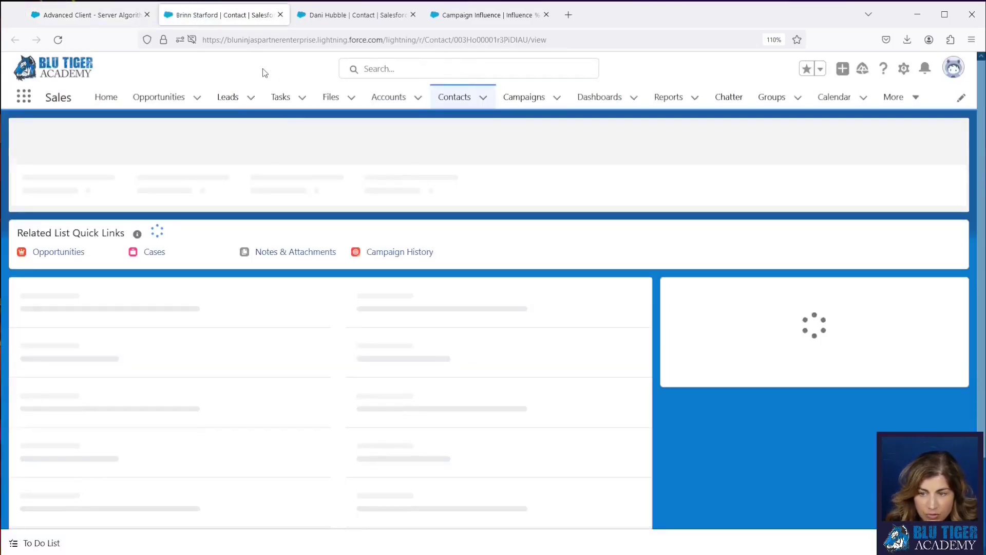
{"action": "mouse_move", "coordinate": [406, 232]}
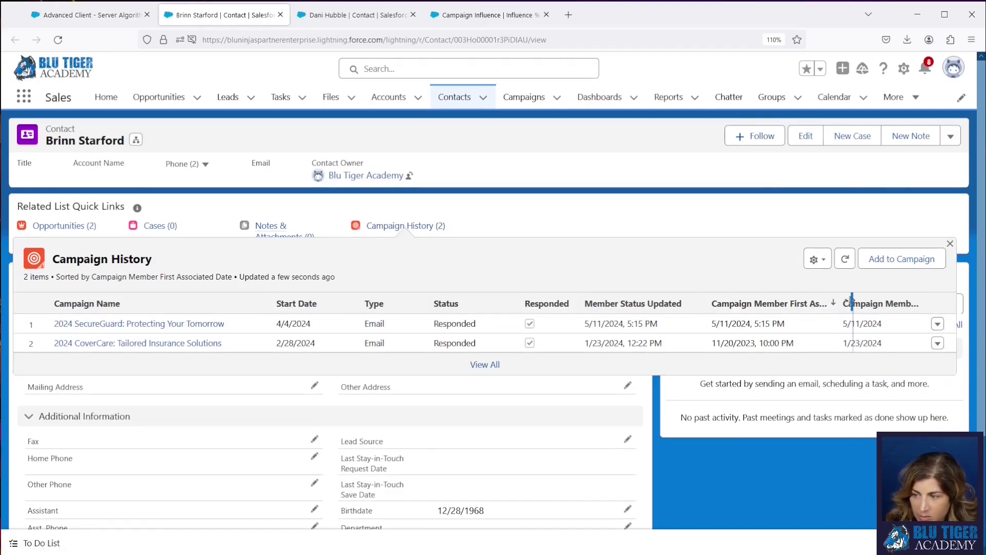
{"action": "left_click_drag", "start_coordinate": [852, 303], "coordinate": [861, 304]}
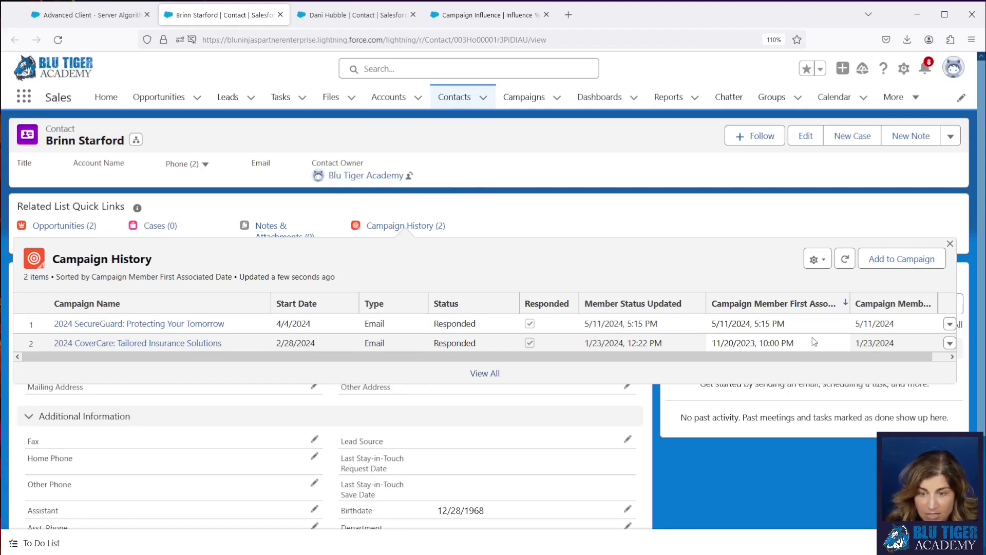
{"action": "left_click", "coordinate": [95, 17]}
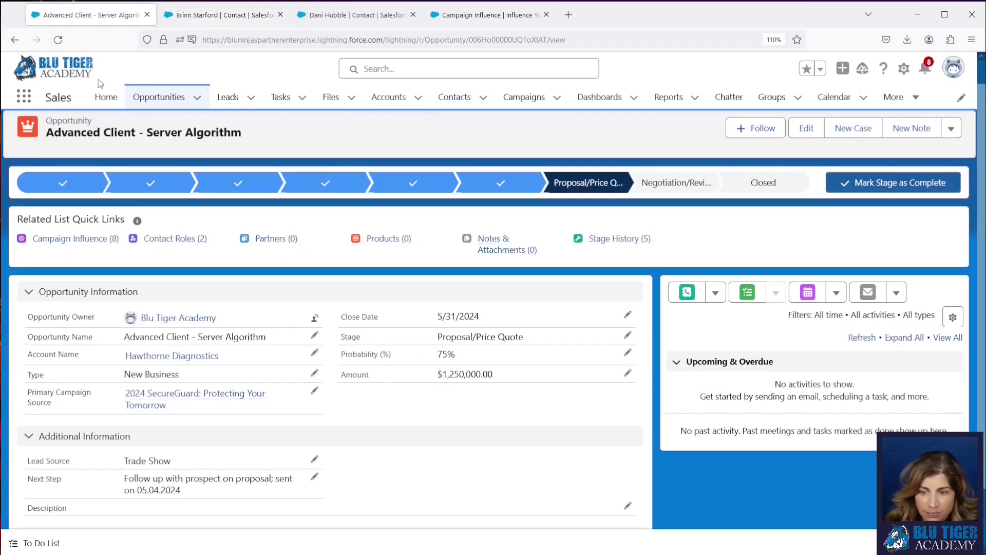
{"action": "mouse_move", "coordinate": [101, 242]}
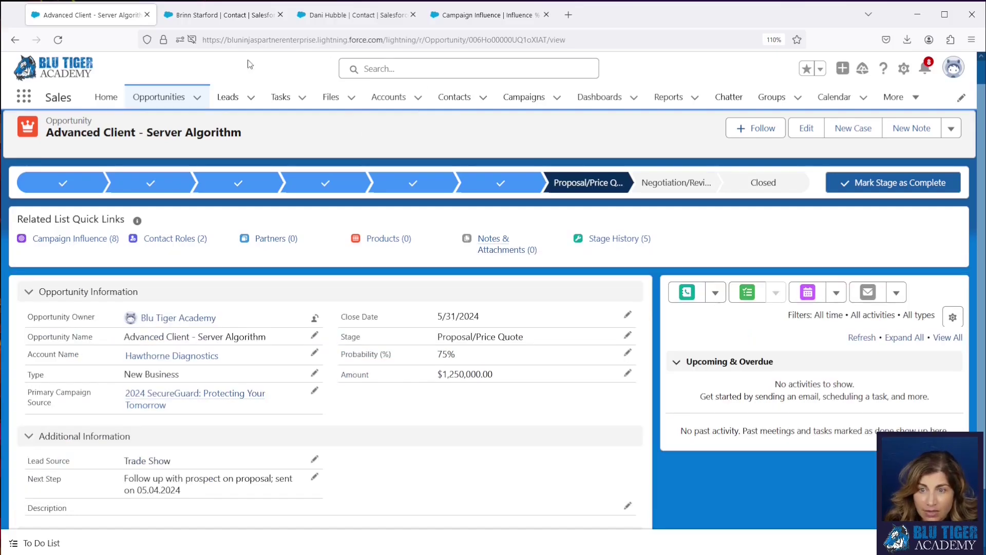
- Open the Campaign Influence report in a separate tab and examine the records grouped under each influence model
{"action": "right_click", "coordinate": [668, 98]}
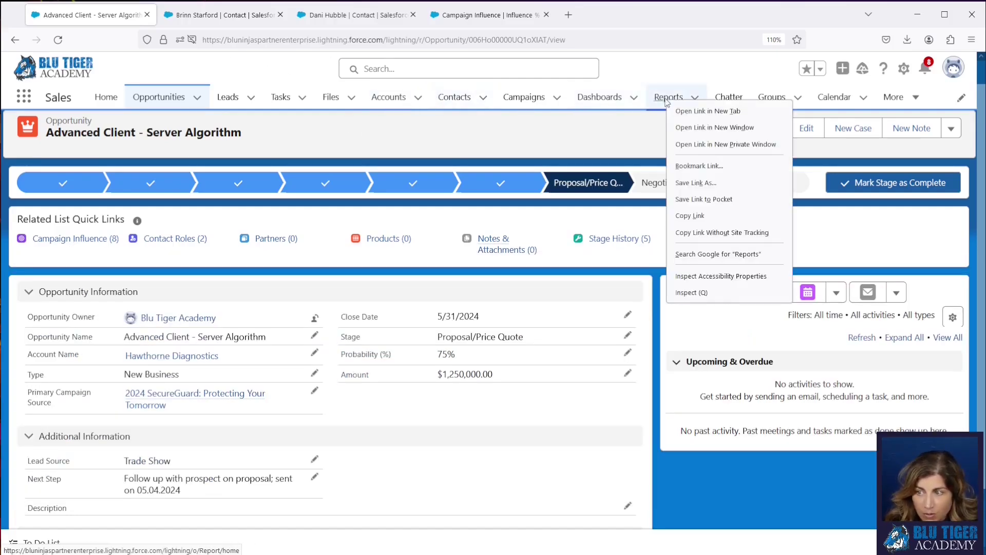
{"action": "left_click", "coordinate": [708, 111]}
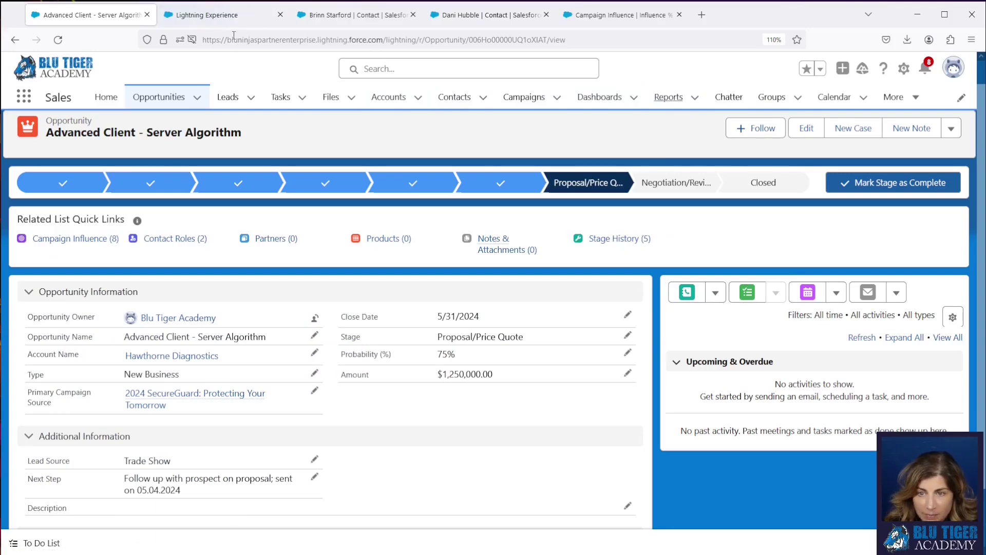
{"action": "left_click", "coordinate": [232, 19]}
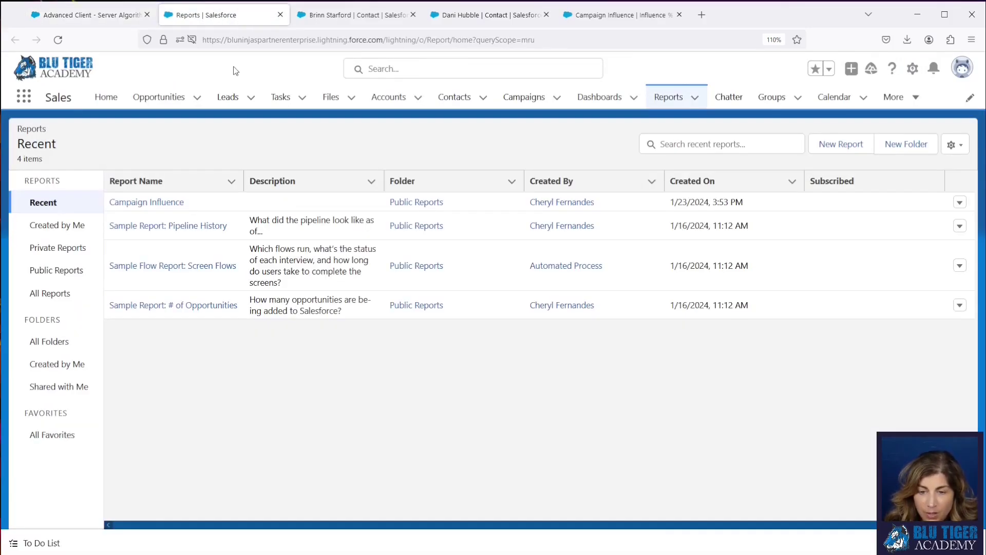
{"action": "left_click", "coordinate": [165, 202]}
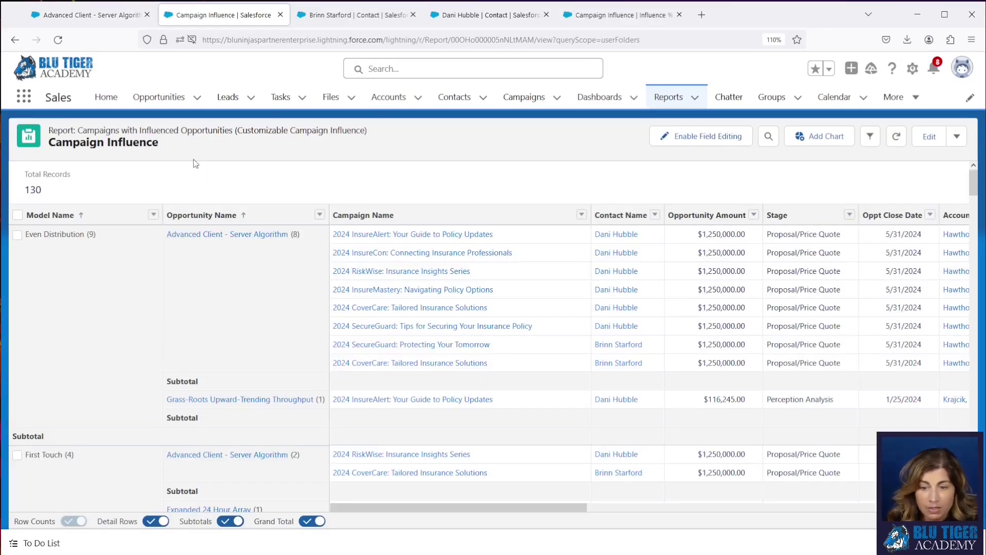
{"action": "scroll", "coordinate": [94, 313], "scroll_direction": "down", "scroll_amount": 5}
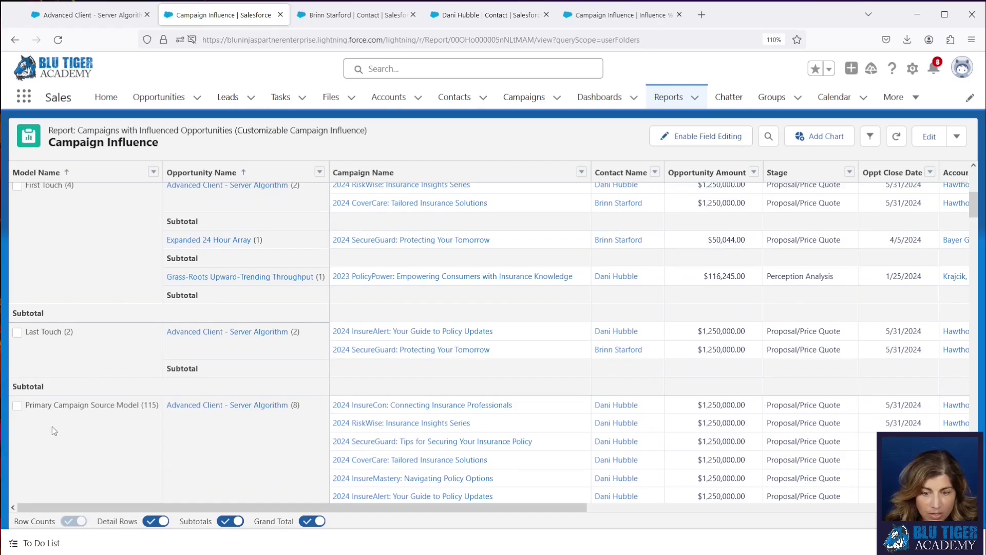
{"action": "scroll", "coordinate": [101, 408], "scroll_direction": "up", "scroll_amount": 5}
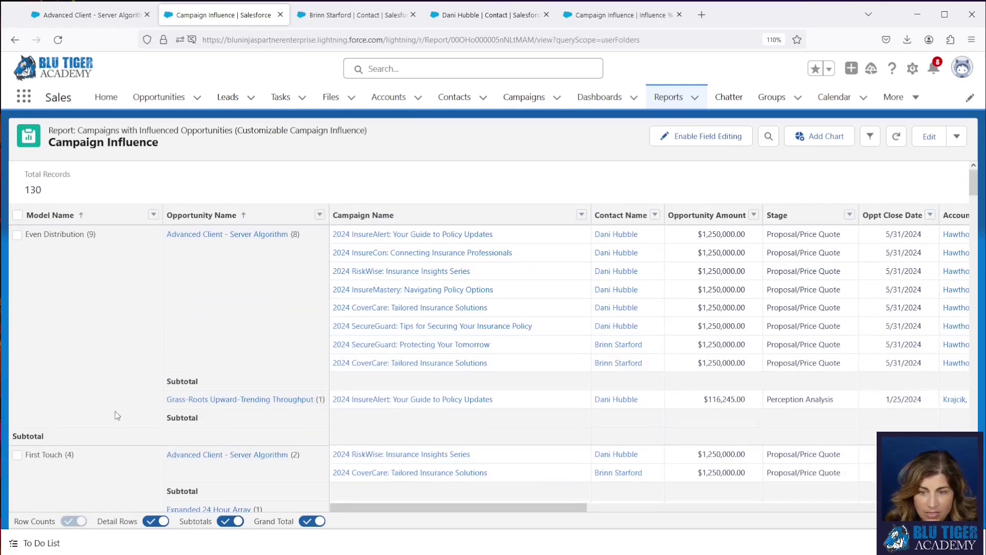
{"action": "scroll", "coordinate": [149, 402], "scroll_direction": "down", "scroll_amount": 3}
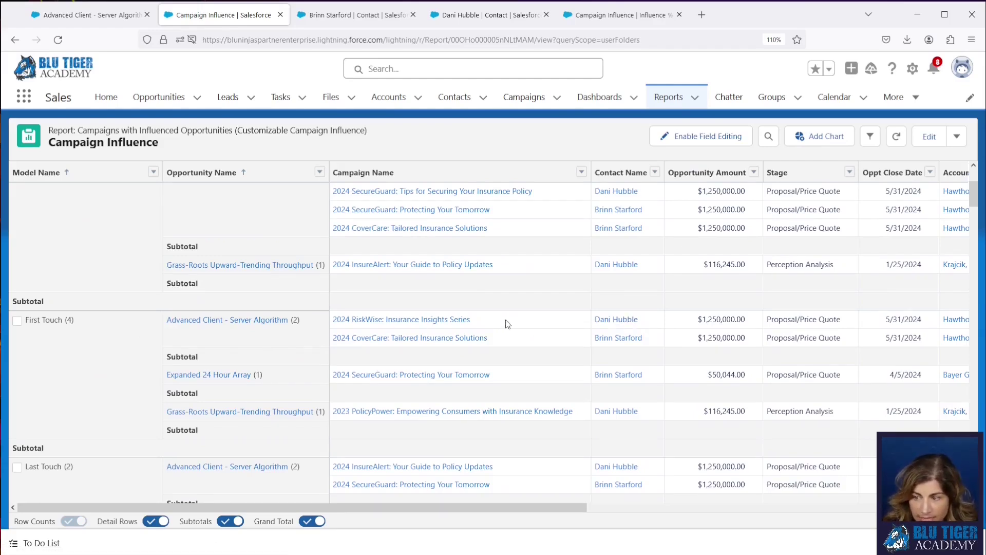
{"action": "left_click_drag", "start_coordinate": [591, 507], "coordinate": [570, 515]}
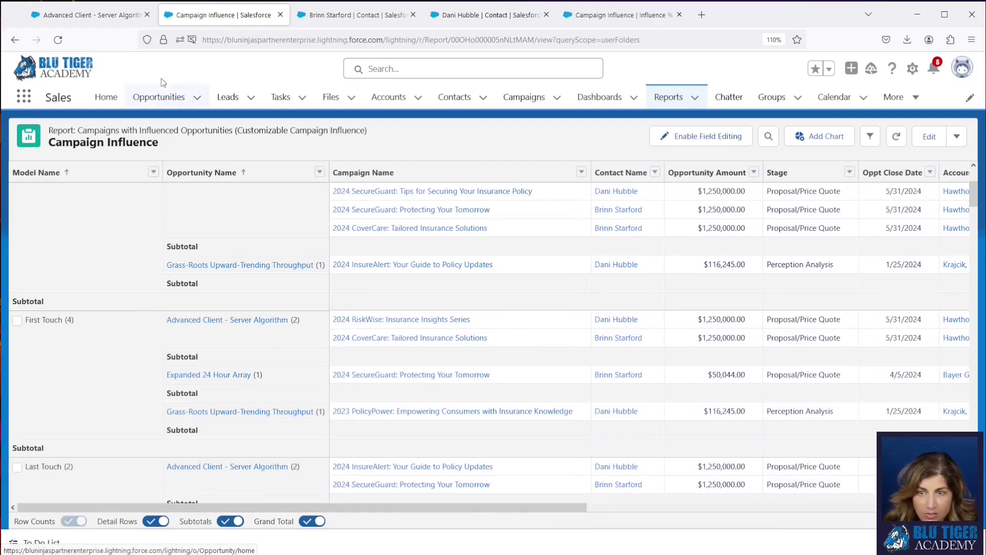
- Compare the report's First Touch records for Advanced Client - Server Algorithm with both contacts' Campaign History
{"action": "left_click", "coordinate": [483, 14]}
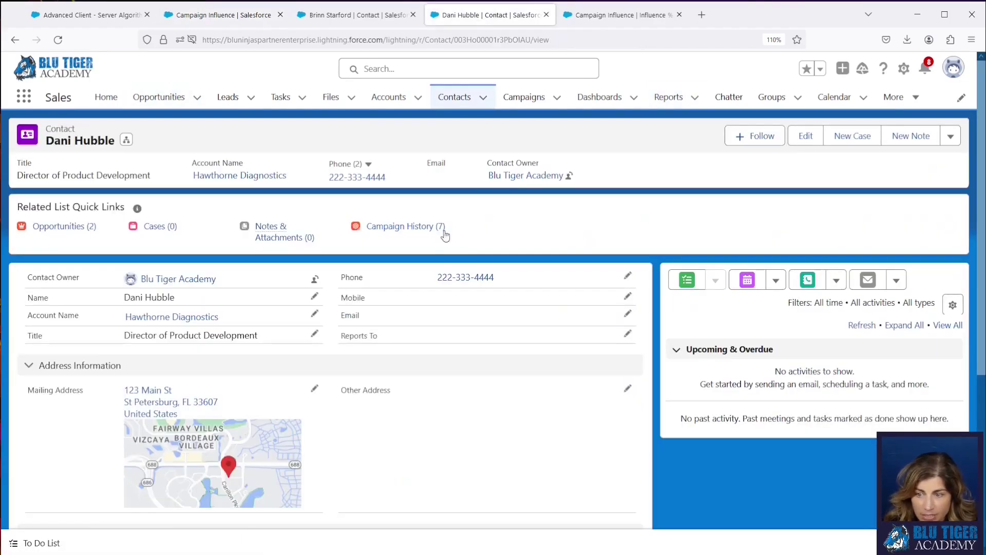
{"action": "mouse_move", "coordinate": [418, 229]}
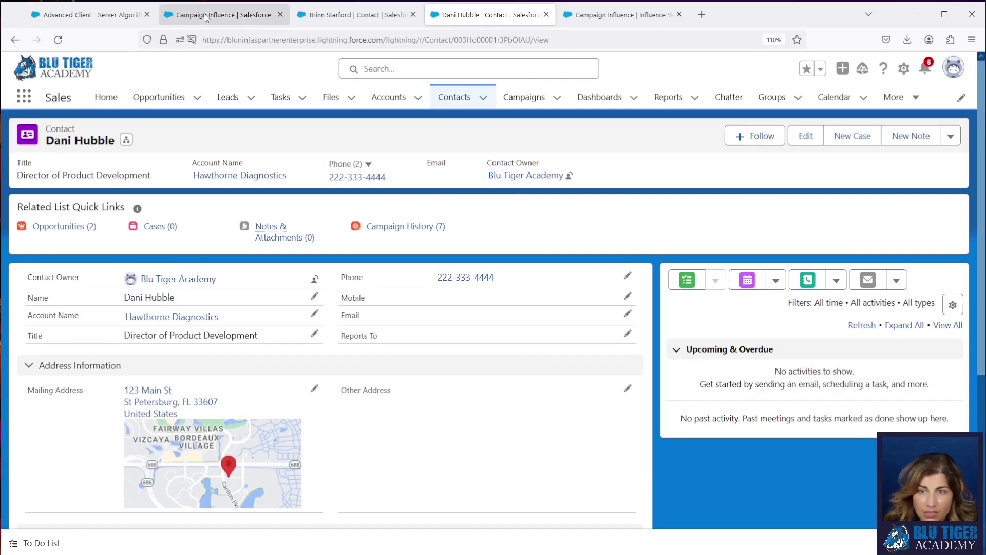
{"action": "left_click", "coordinate": [229, 16]}
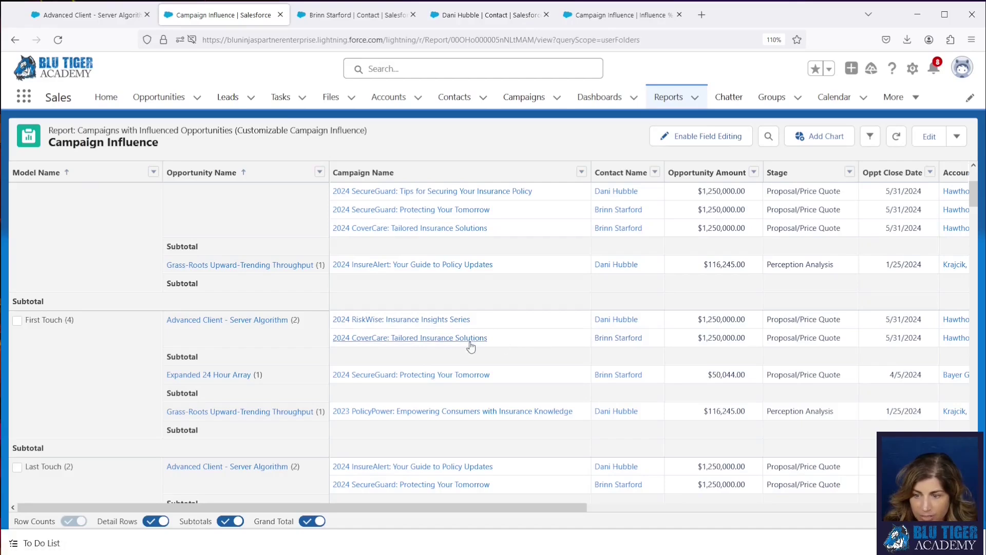
{"action": "left_click", "coordinate": [377, 19]}
{"action": "mouse_move", "coordinate": [385, 227]}
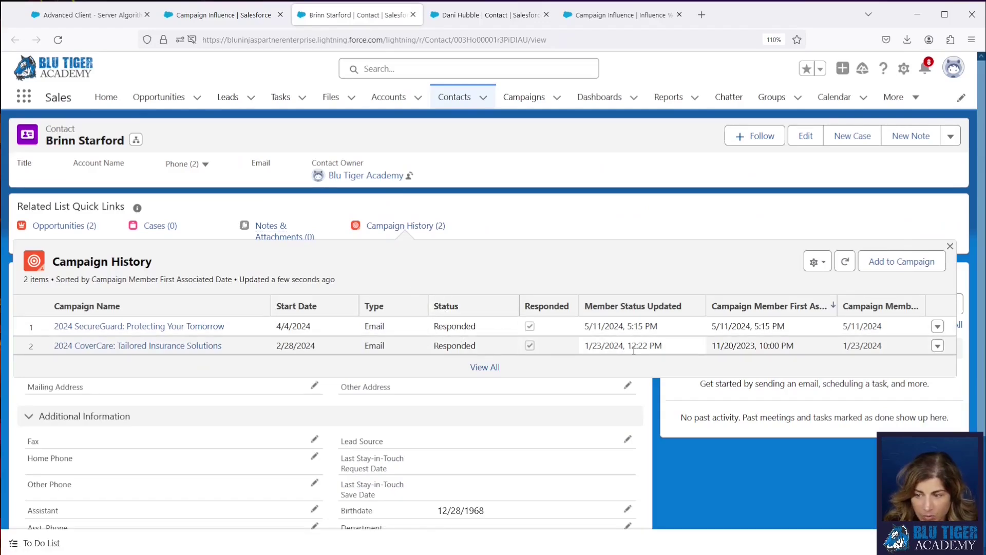
- Check the report's Last Touch records for Advanced Client - Server Algorithm against the most recent campaigns in both contacts' Campaign History
{"action": "left_click", "coordinate": [250, 18]}
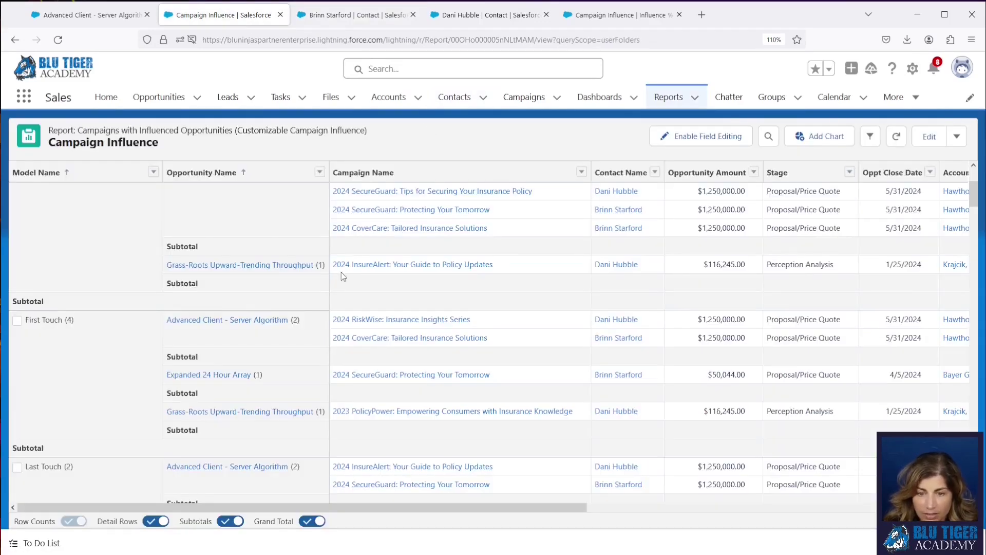
{"action": "scroll", "coordinate": [394, 359], "scroll_direction": "down", "scroll_amount": 3}
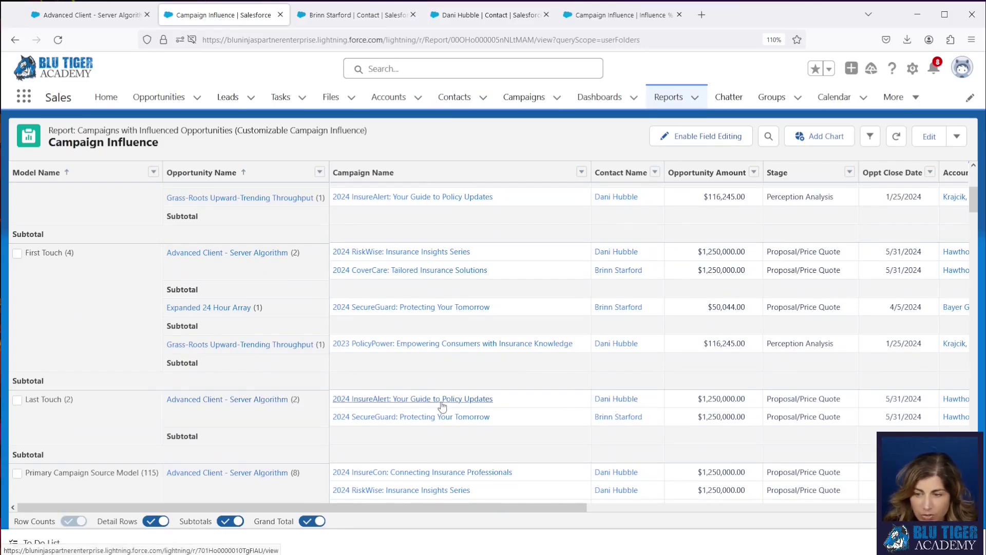
{"action": "left_click", "coordinate": [449, 23]}
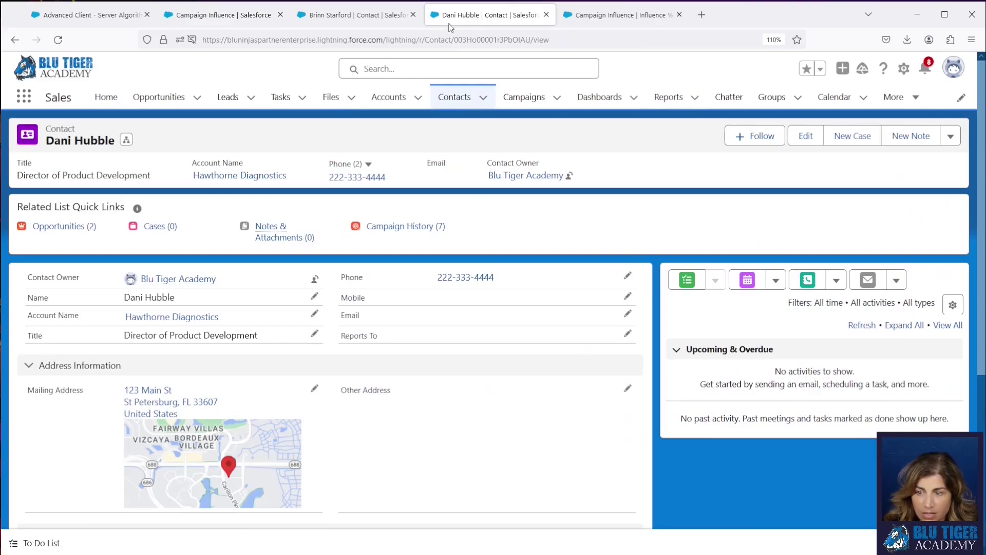
{"action": "mouse_move", "coordinate": [393, 228]}
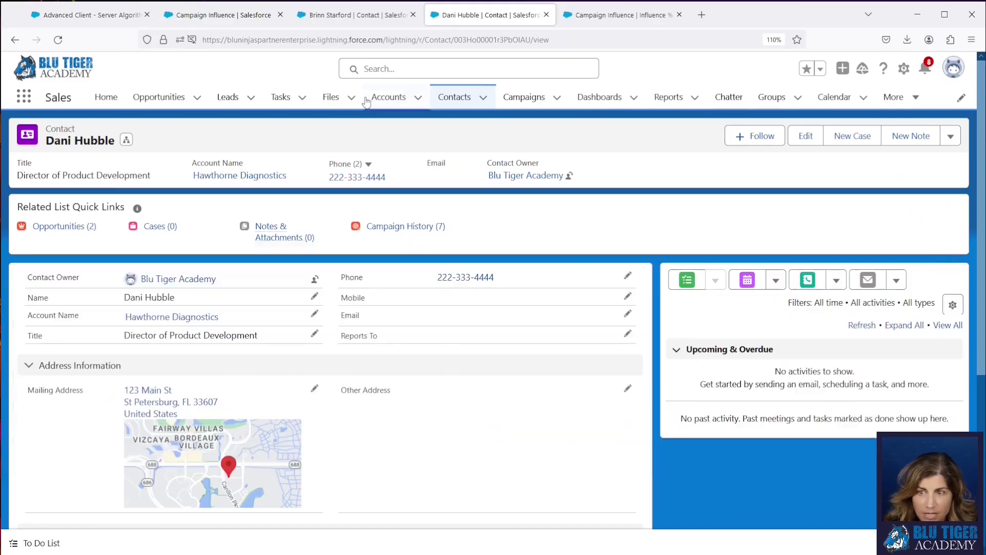
{"action": "left_click", "coordinate": [358, 15]}
{"action": "mouse_move", "coordinate": [407, 232]}
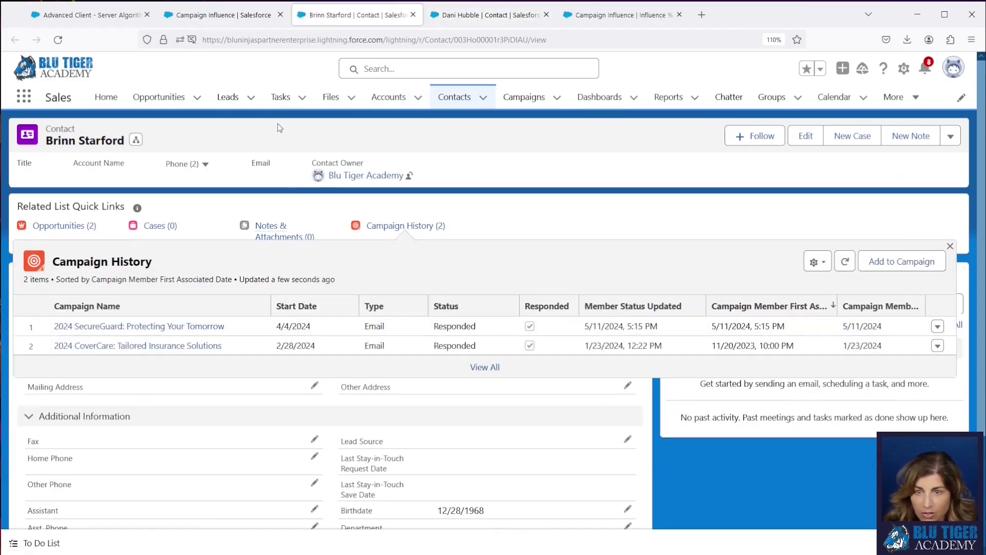
{"action": "left_click", "coordinate": [216, 15]}
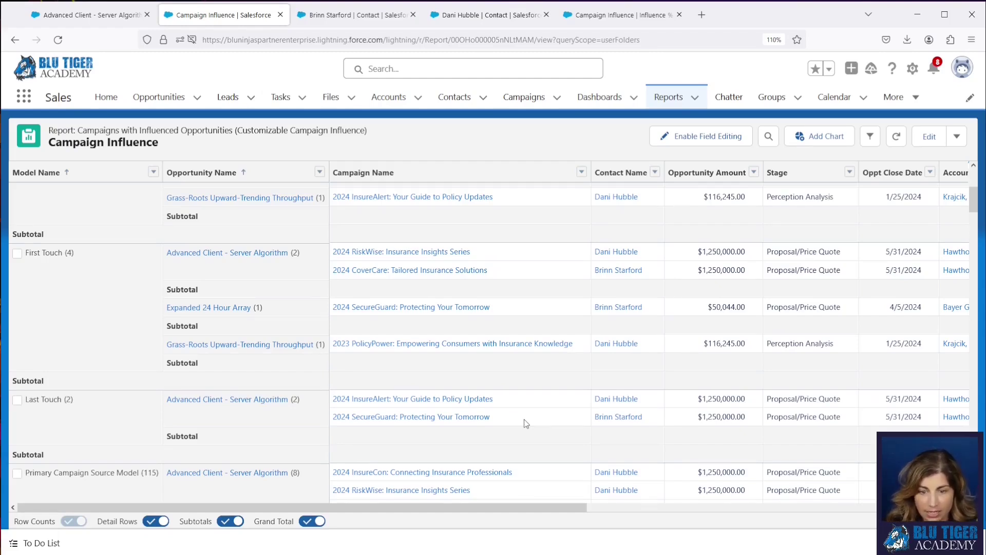
- Review the report's Even Distribution records and return to the Advanced Client - Server Algorithm opportunity to view its Campaign Influence list
{"action": "scroll", "coordinate": [524, 420], "scroll_direction": "up", "scroll_amount": 5}
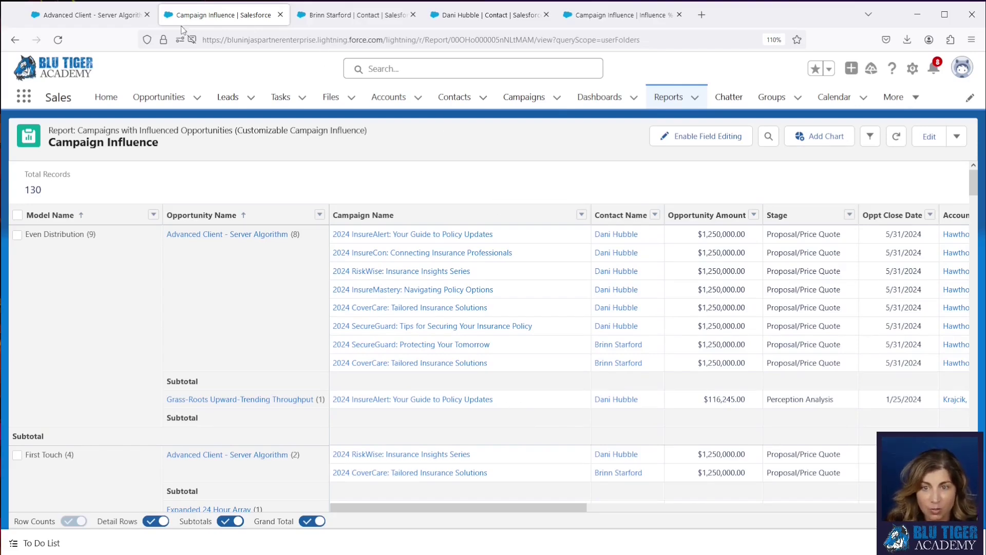
{"action": "left_click", "coordinate": [128, 15]}
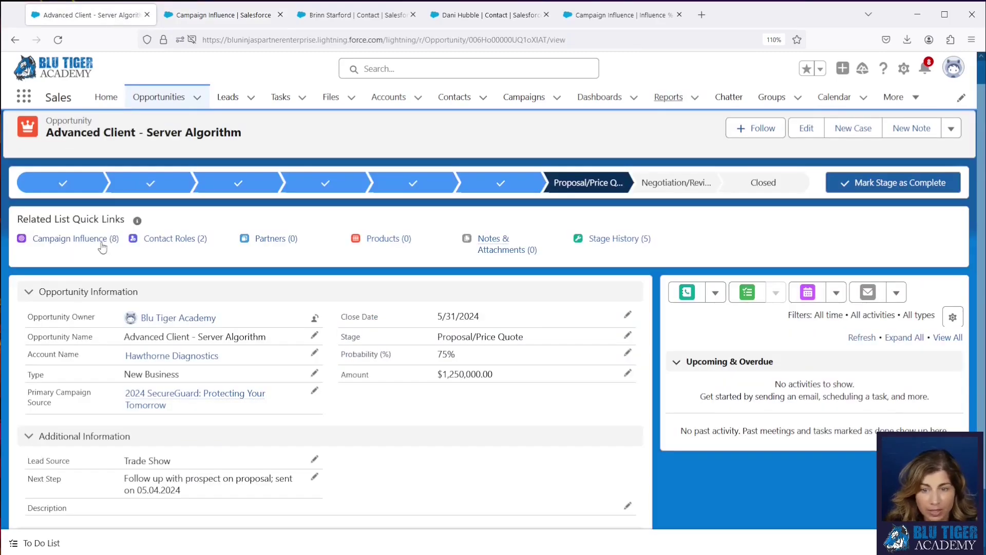
{"action": "mouse_move", "coordinate": [101, 246]}
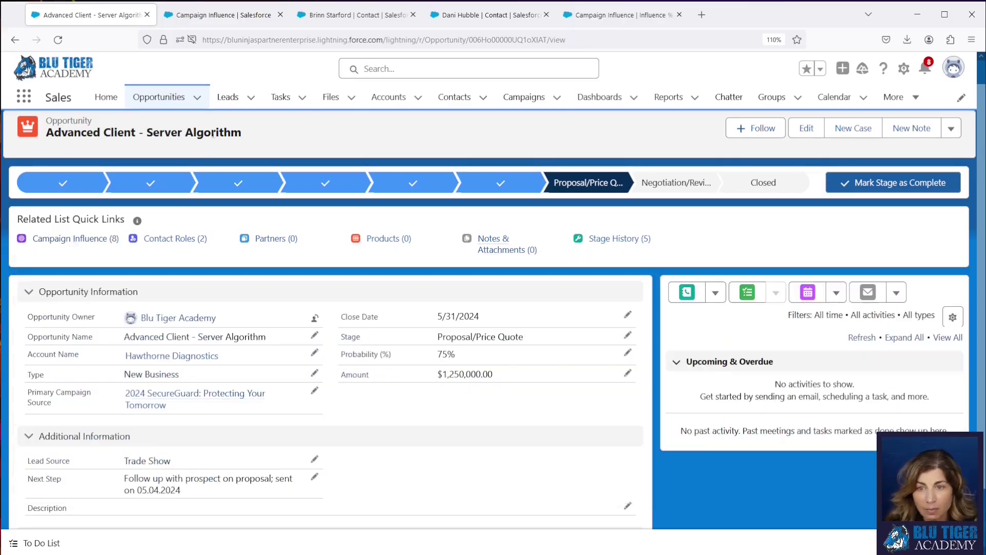
{"action": "left_click", "coordinate": [230, 15]}
{"action": "left_click", "coordinate": [320, 21]}
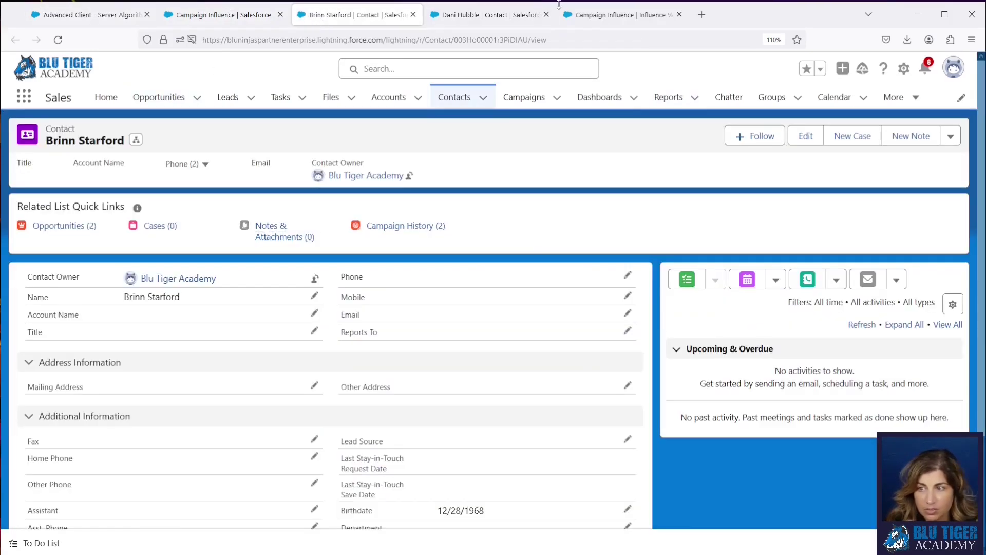
{"action": "left_click", "coordinate": [598, 19]}
- Open Setup in a separate tab, search for "model" and display the Campaign Influence Model Settings
{"action": "left_click", "coordinate": [465, 16]}
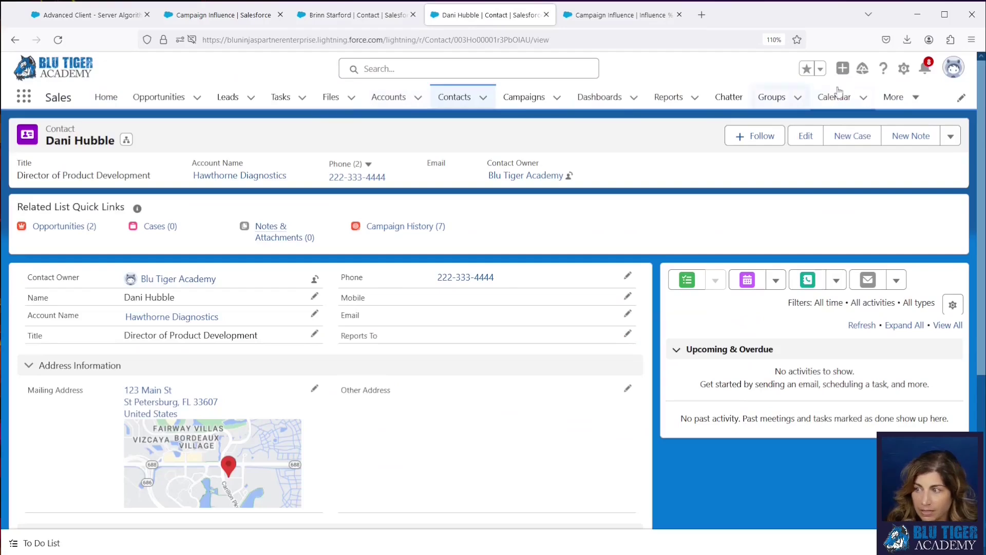
{"action": "left_click", "coordinate": [905, 68]}
{"action": "left_click", "coordinate": [879, 105]}
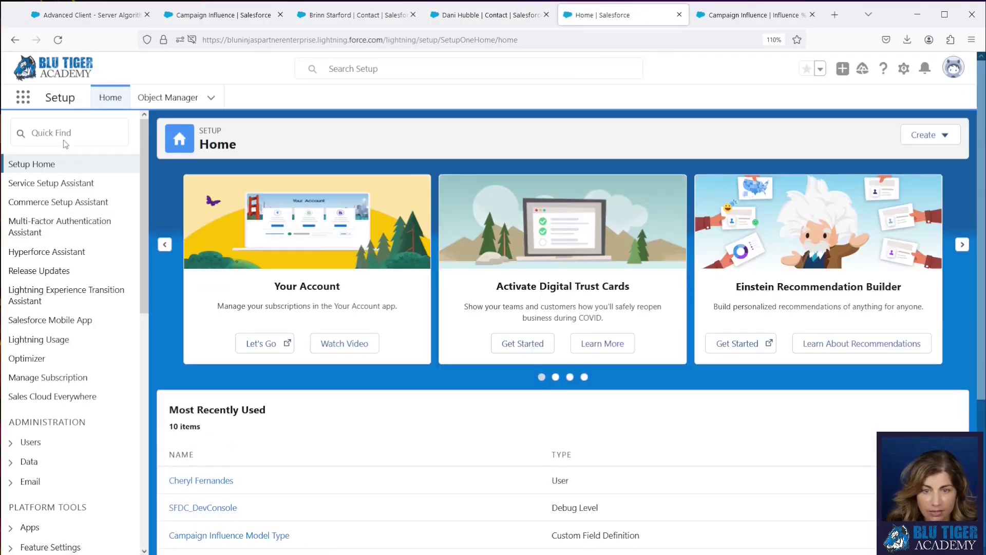
{"action": "left_click", "coordinate": [64, 133]}
{"action": "type", "text": "model"}
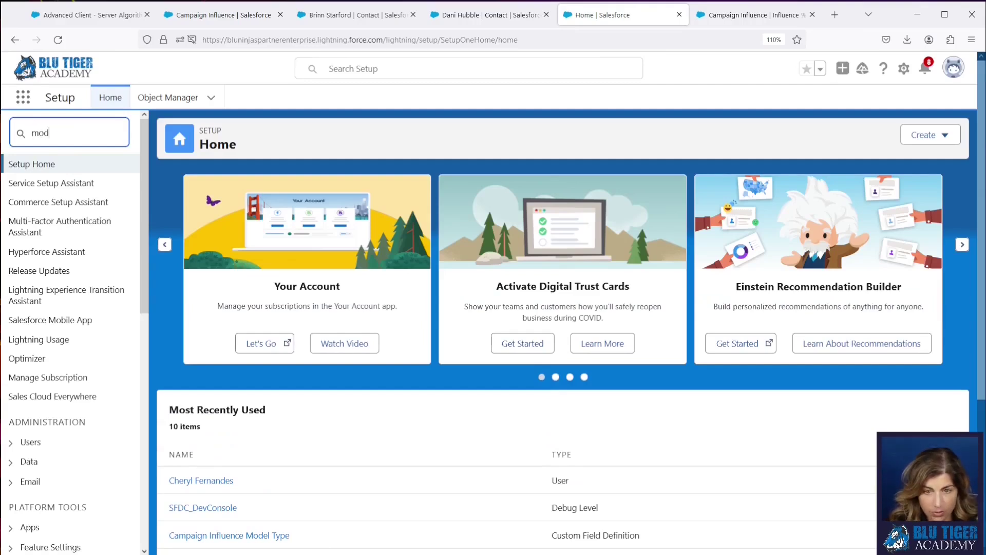
{"action": "left_click", "coordinate": [88, 222]}
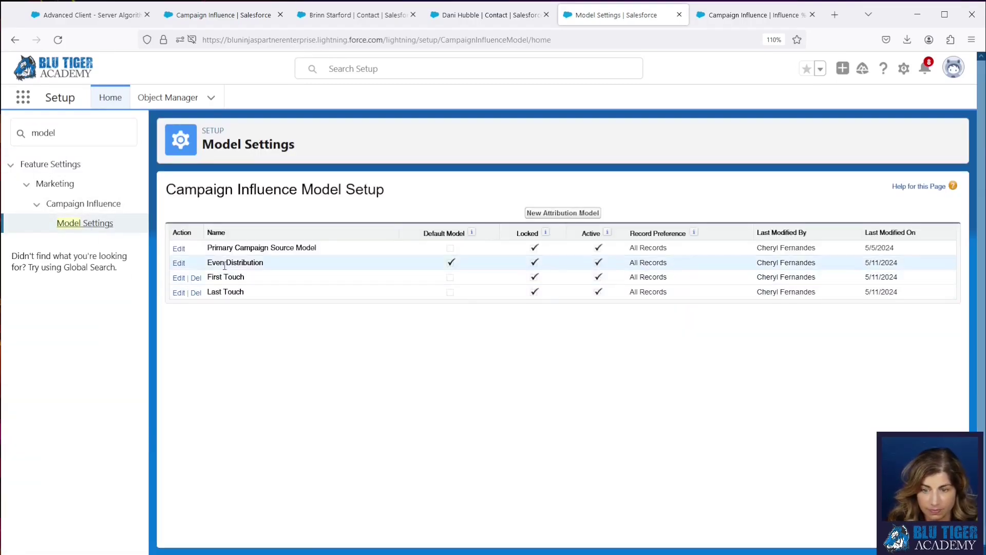
- Make First Touch the default campaign influence model, and return to the Advanced Client - Server Algorithm opportunity to view its Campaign Influence list
{"action": "left_click", "coordinate": [179, 278]}
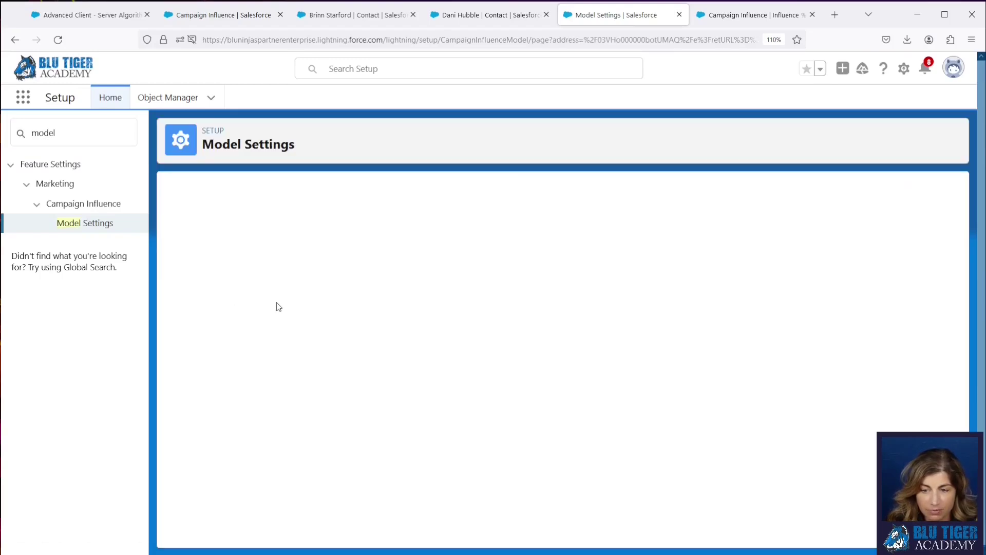
{"action": "left_click", "coordinate": [325, 279]}
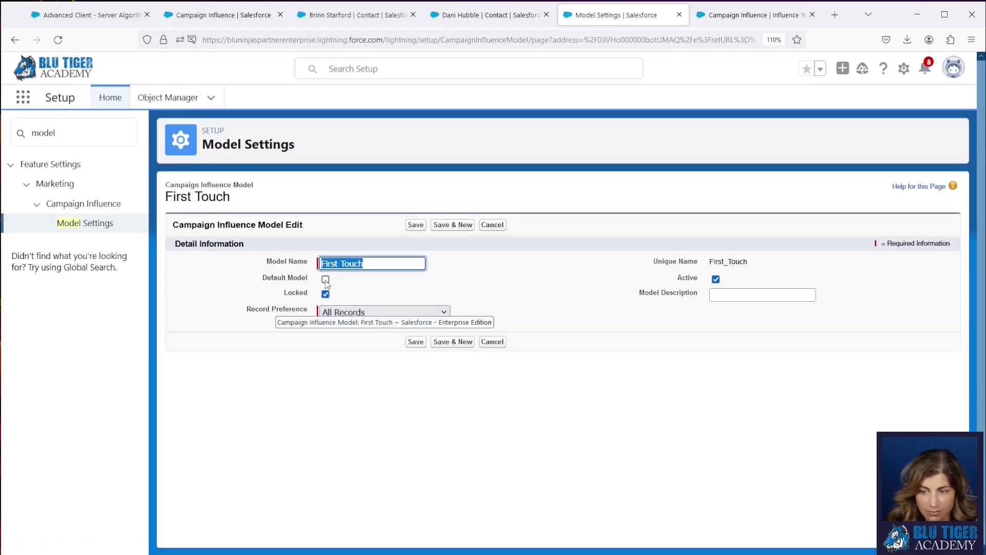
{"action": "left_click", "coordinate": [412, 226]}
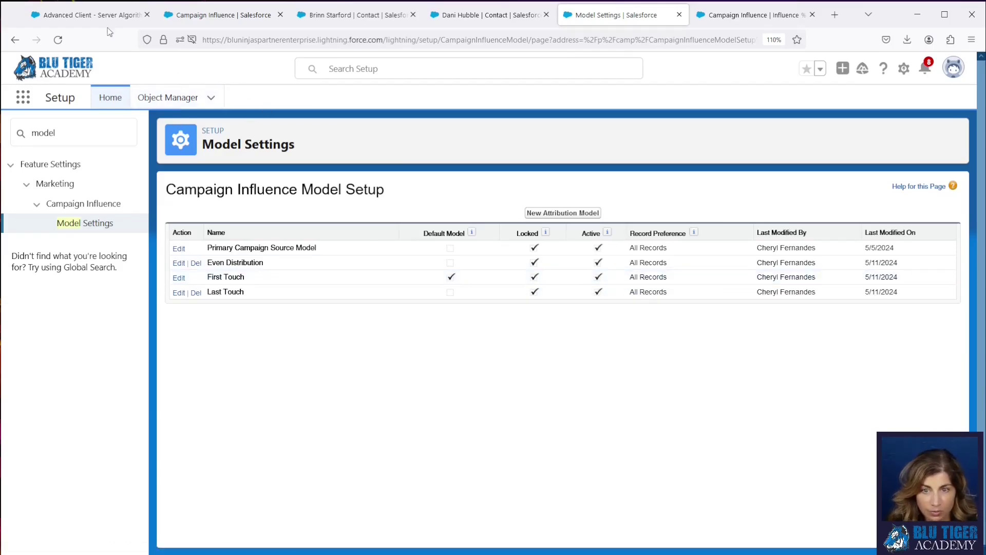
{"action": "left_click", "coordinate": [93, 15]}
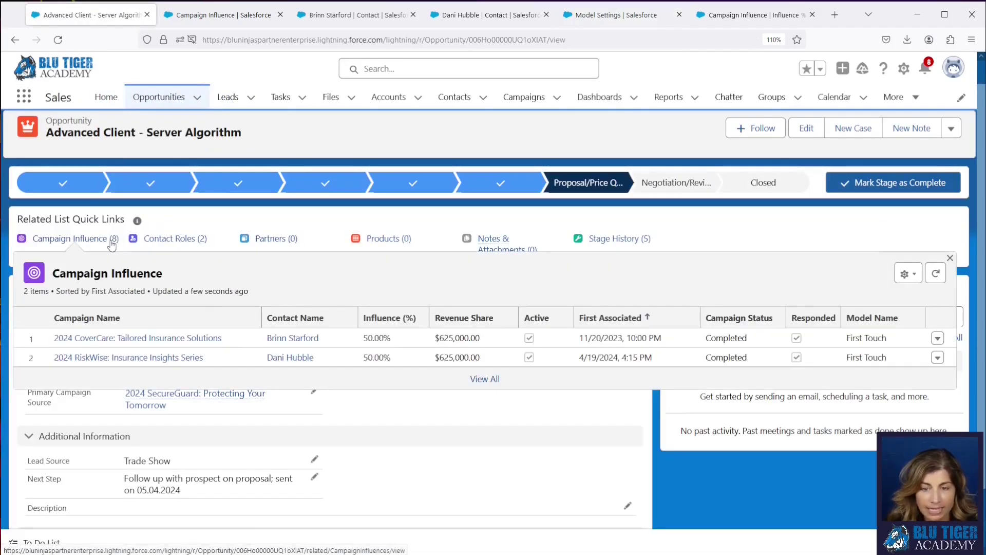